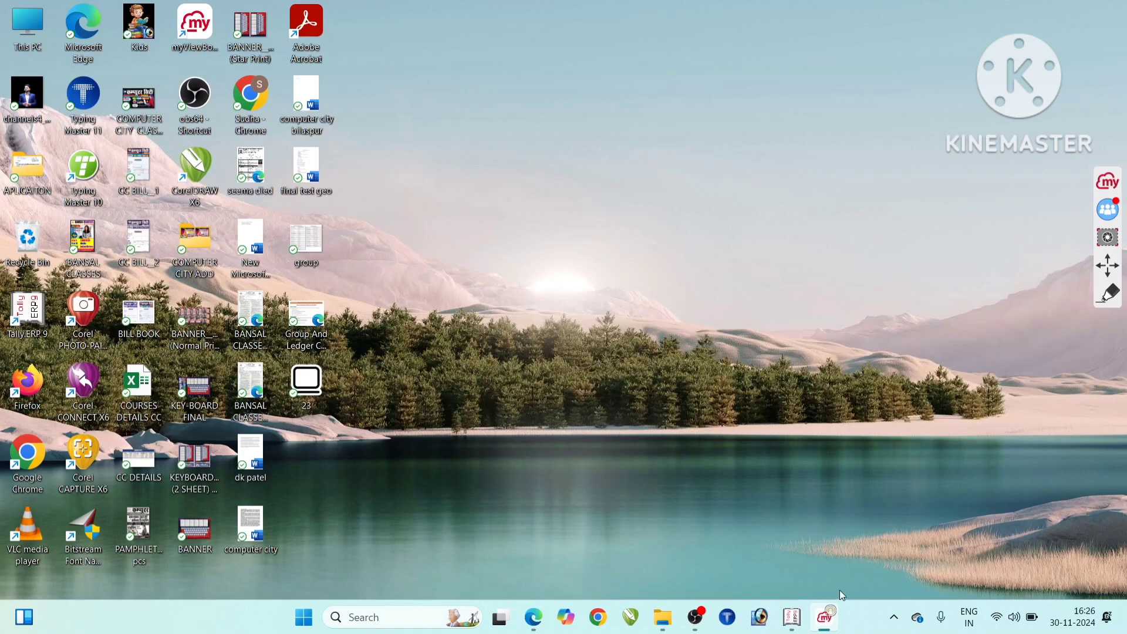
# - Open the myViewBoard whiteboard and handwrite the heading "Contra Voucher" with the red marker near the top of the page
pyautogui.click(830, 611)
pyautogui.click(822, 623)
pyautogui.click(1109, 235)
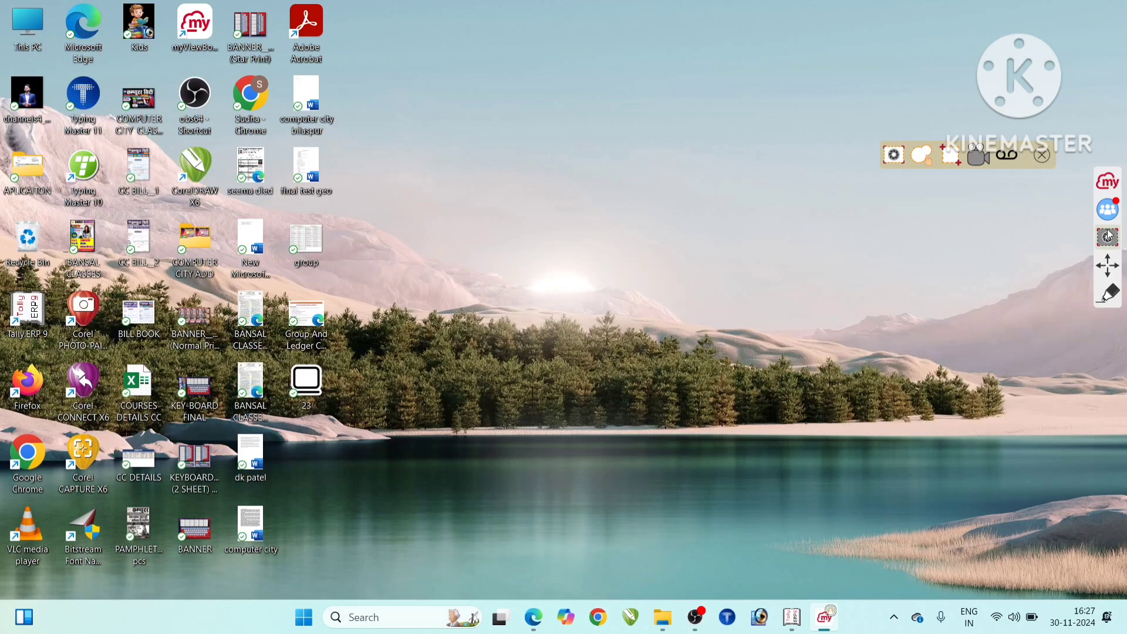
pyautogui.click(1107, 184)
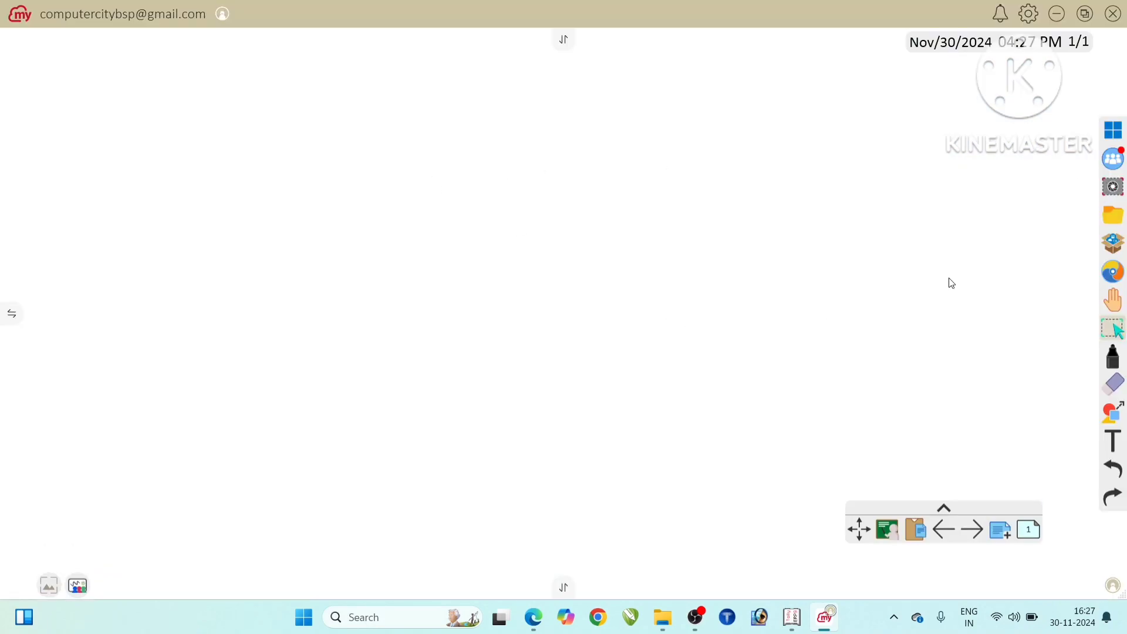
pyautogui.click(1111, 365)
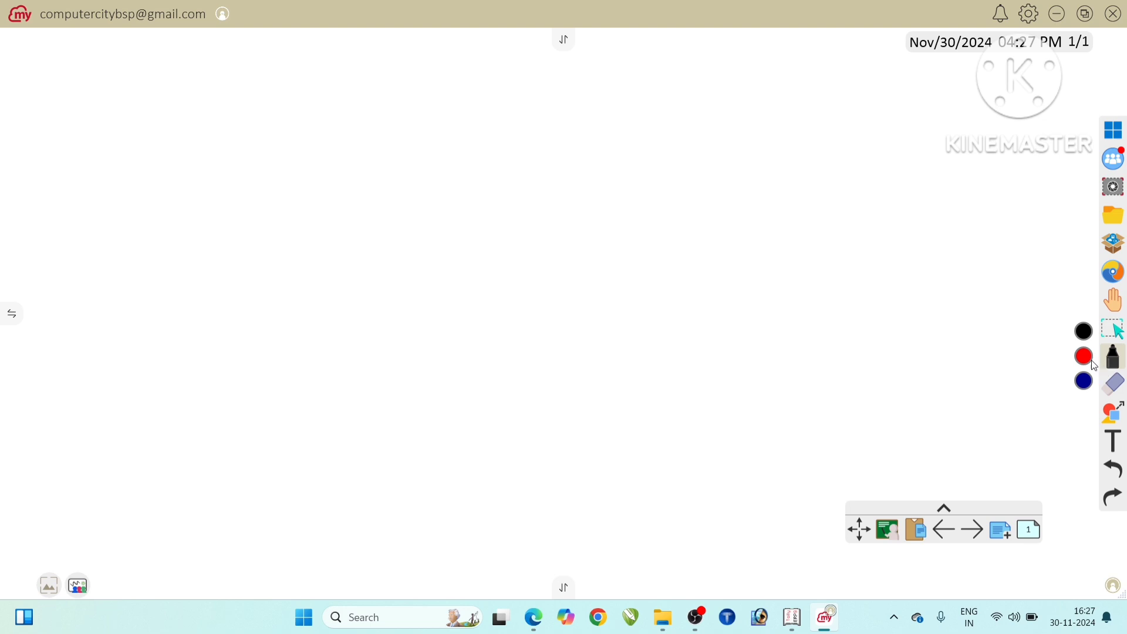
pyautogui.click(1087, 359)
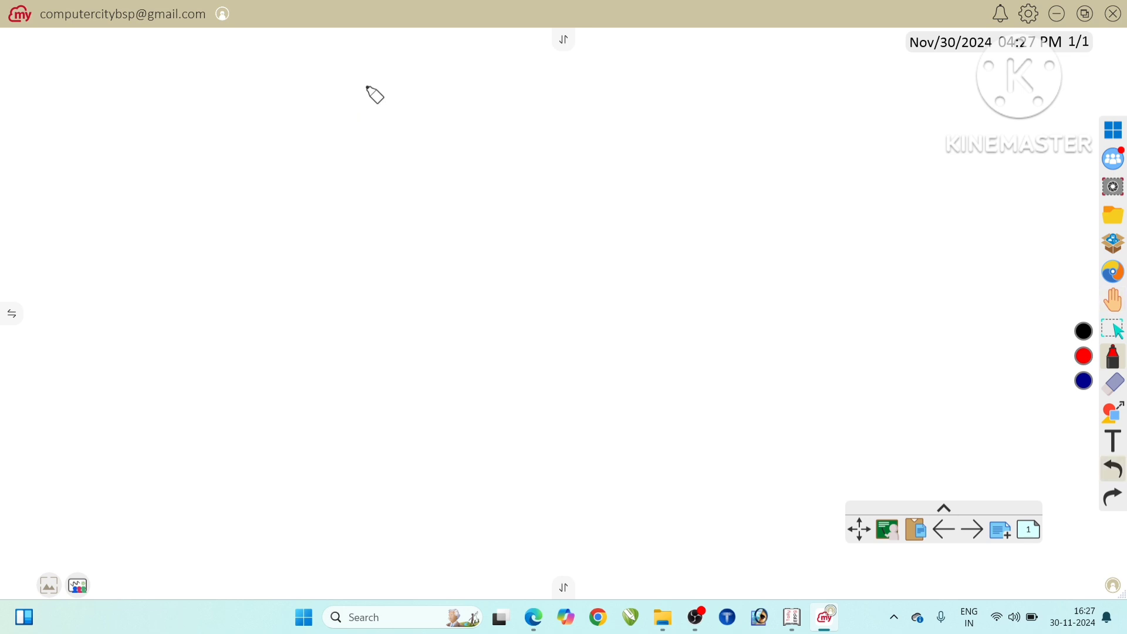
pyautogui.moveTo(364, 93)
pyautogui.mouseDown()
pyautogui.moveTo(364, 106)
pyautogui.moveTo(403, 111)
pyautogui.moveTo(425, 92)
pyautogui.moveTo(435, 101)
pyautogui.moveTo(508, 91)
pyautogui.moveTo(524, 64)
pyautogui.moveTo(545, 89)
pyautogui.moveTo(581, 68)
pyautogui.mouseUp()
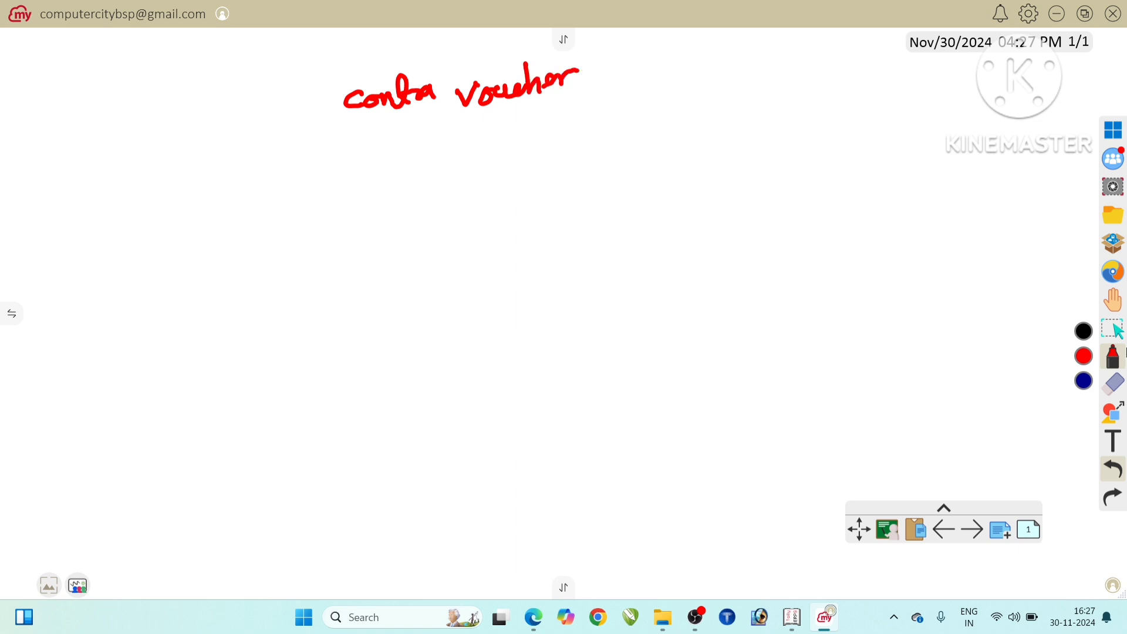
# - Make the marker slightly thicker and write a circled 1 with "Cash Deposit" below the heading
pyautogui.click(1113, 362)
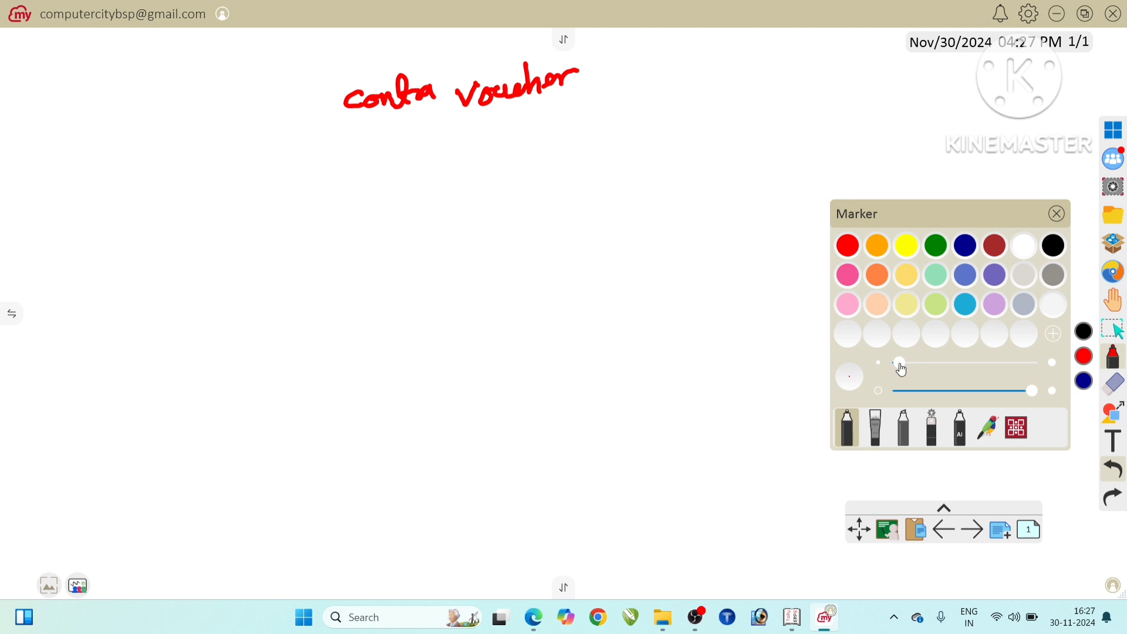
pyautogui.click(901, 363)
pyautogui.moveTo(903, 365); pyautogui.dragTo(906, 363)
pyautogui.moveTo(290, 204)
pyautogui.mouseDown()
pyautogui.moveTo(292, 224)
pyautogui.moveTo(313, 214)
pyautogui.moveTo(281, 210)
pyautogui.mouseUp()
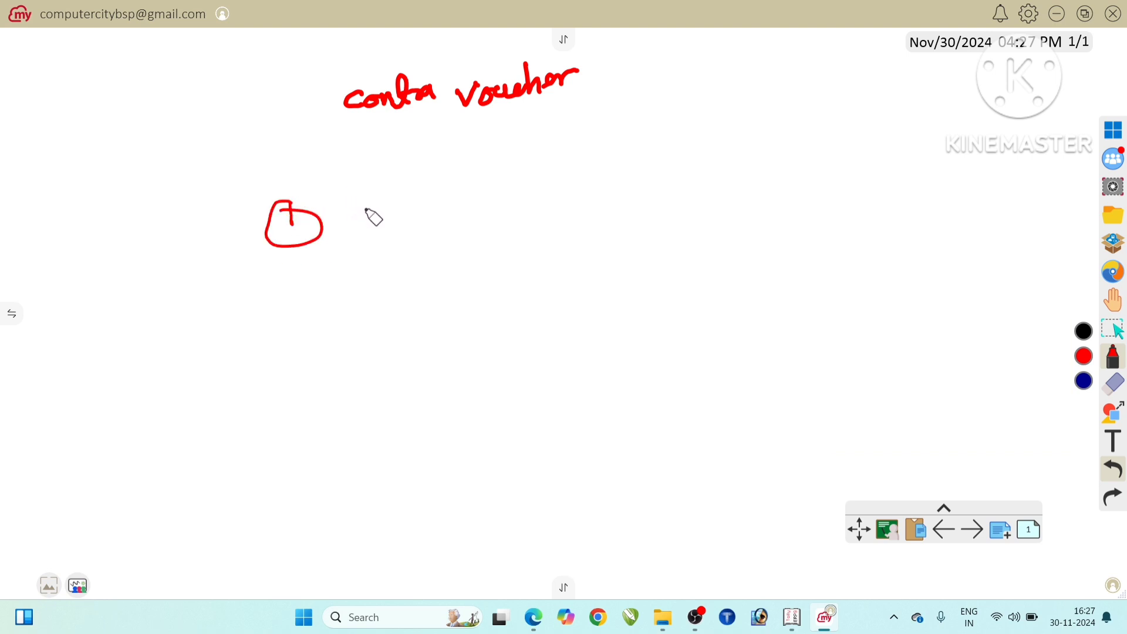
pyautogui.moveTo(364, 209)
pyautogui.mouseDown()
pyautogui.moveTo(362, 228)
pyautogui.moveTo(389, 228)
pyautogui.mouseUp()
pyautogui.moveTo(400, 196)
pyautogui.mouseDown()
pyautogui.moveTo(414, 223)
pyautogui.moveTo(533, 209)
pyautogui.moveTo(543, 187)
pyautogui.moveTo(552, 206)
pyautogui.mouseUp()
pyautogui.moveTo(531, 189); pyautogui.dragTo(558, 184)
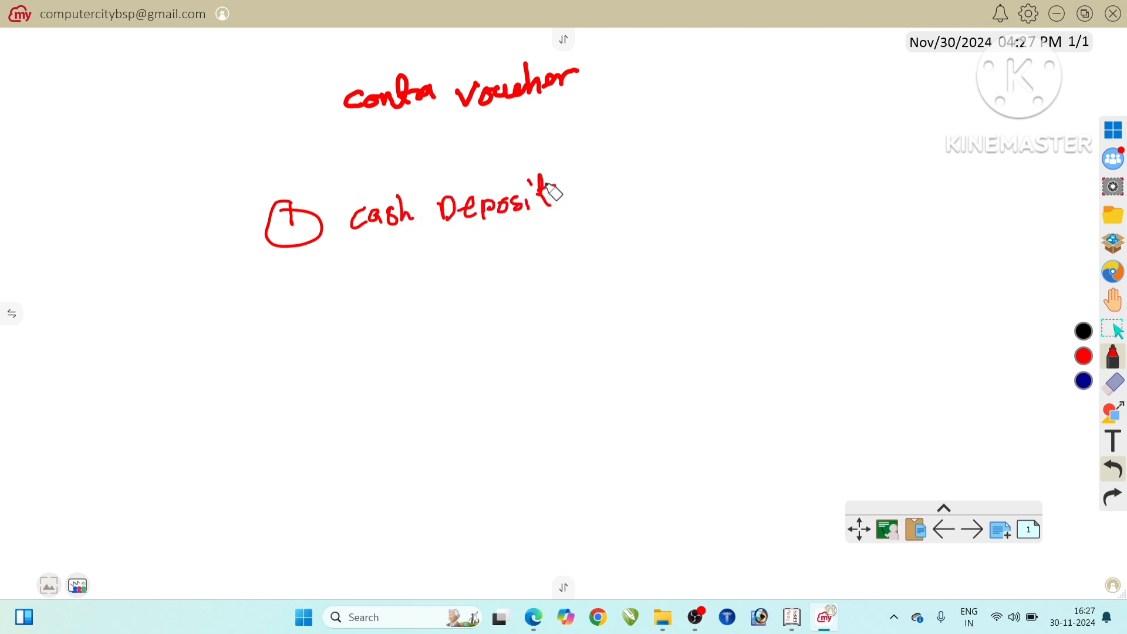
# - Write circled list items 2 "Cash withdraw" and 3 "Bank to Bank Transfer" below the first item
pyautogui.moveTo(297, 273)
pyautogui.mouseDown()
pyautogui.moveTo(317, 289)
pyautogui.moveTo(342, 271)
pyautogui.moveTo(403, 284)
pyautogui.moveTo(418, 262)
pyautogui.moveTo(437, 276)
pyautogui.moveTo(569, 257)
pyautogui.moveTo(571, 237)
pyautogui.moveTo(559, 264)
pyautogui.moveTo(582, 248)
pyautogui.moveTo(599, 254)
pyautogui.moveTo(615, 231)
pyautogui.mouseUp()
pyautogui.moveTo(317, 332)
pyautogui.mouseDown()
pyautogui.moveTo(331, 352)
pyautogui.moveTo(362, 341)
pyautogui.mouseUp()
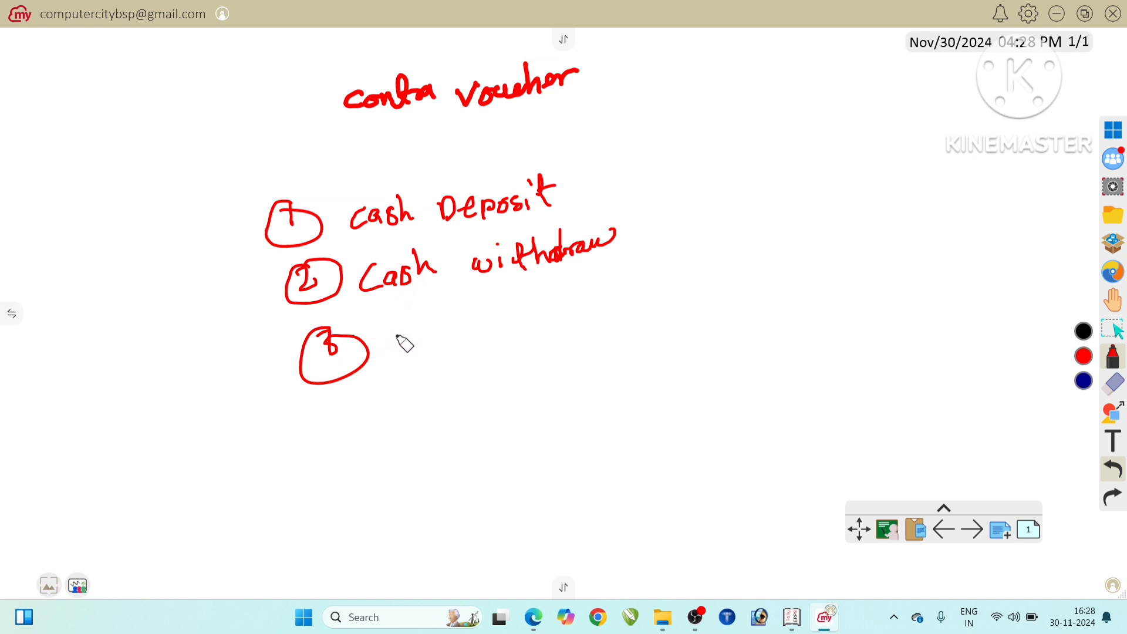
pyautogui.moveTo(393, 330)
pyautogui.mouseDown()
pyautogui.moveTo(405, 352)
pyautogui.moveTo(478, 326)
pyautogui.moveTo(448, 335)
pyautogui.moveTo(486, 342)
pyautogui.moveTo(498, 319)
pyautogui.moveTo(573, 320)
pyautogui.moveTo(660, 280)
pyautogui.mouseUp()
pyautogui.moveTo(652, 280)
pyautogui.mouseDown()
pyautogui.moveTo(650, 299)
pyautogui.moveTo(755, 267)
pyautogui.mouseUp()
pyautogui.click(754, 264)
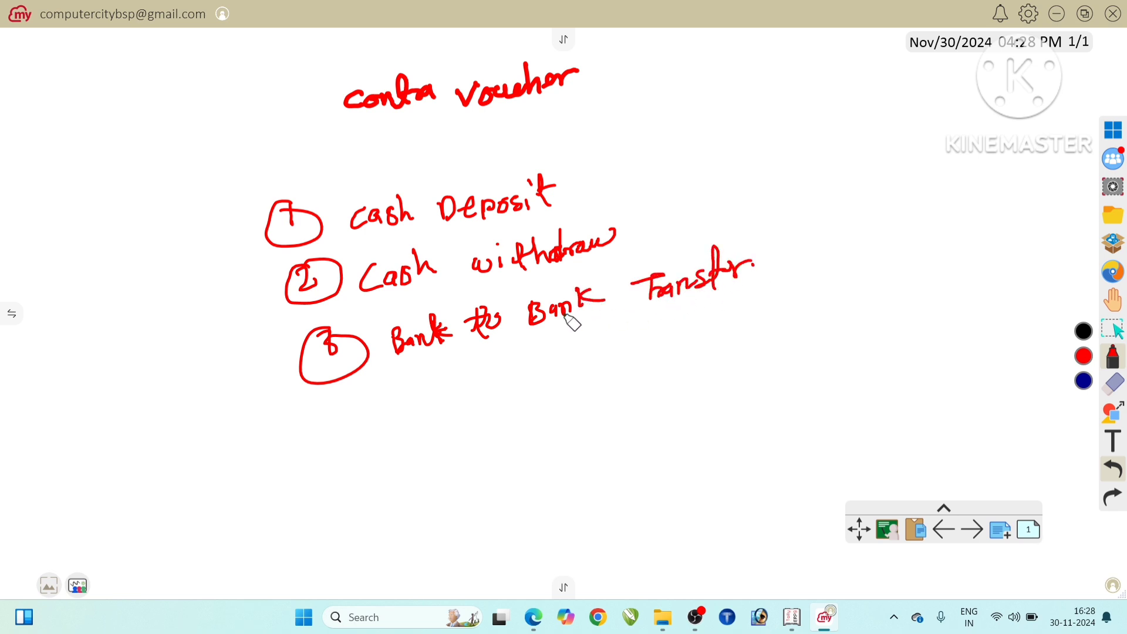
# - Draw a tick mark beside each of the three list items and return to the selection tool
pyautogui.moveTo(567, 185); pyautogui.dragTo(609, 160)
pyautogui.moveTo(614, 234)
pyautogui.mouseDown()
pyautogui.moveTo(626, 242)
pyautogui.moveTo(658, 199)
pyautogui.mouseUp()
pyautogui.moveTo(706, 230); pyautogui.dragTo(753, 204)
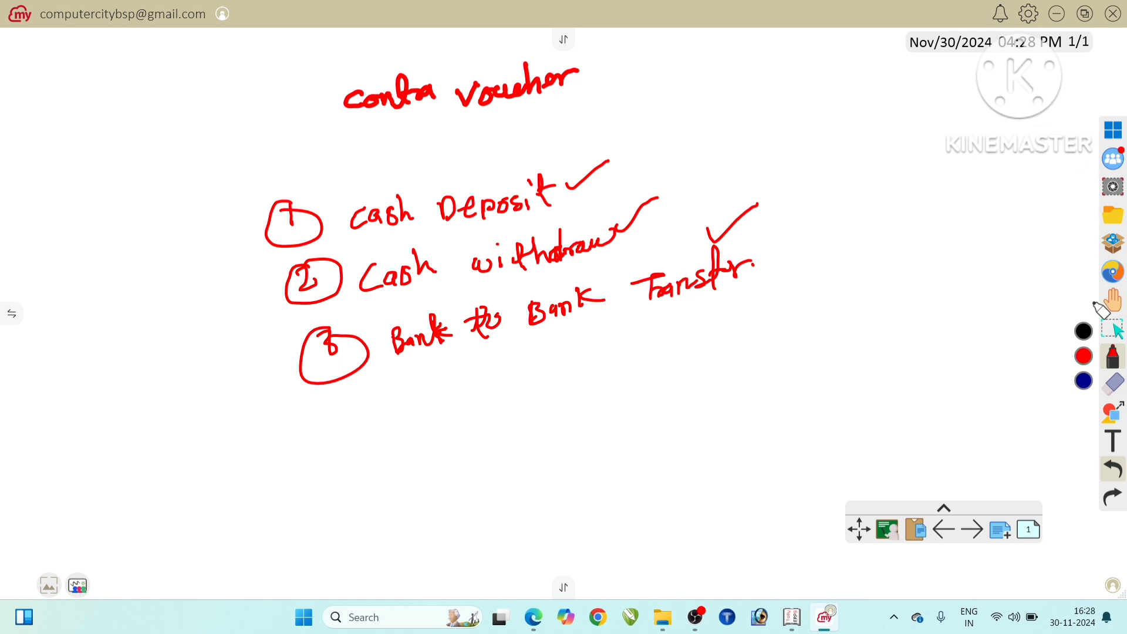
pyautogui.click(1113, 330)
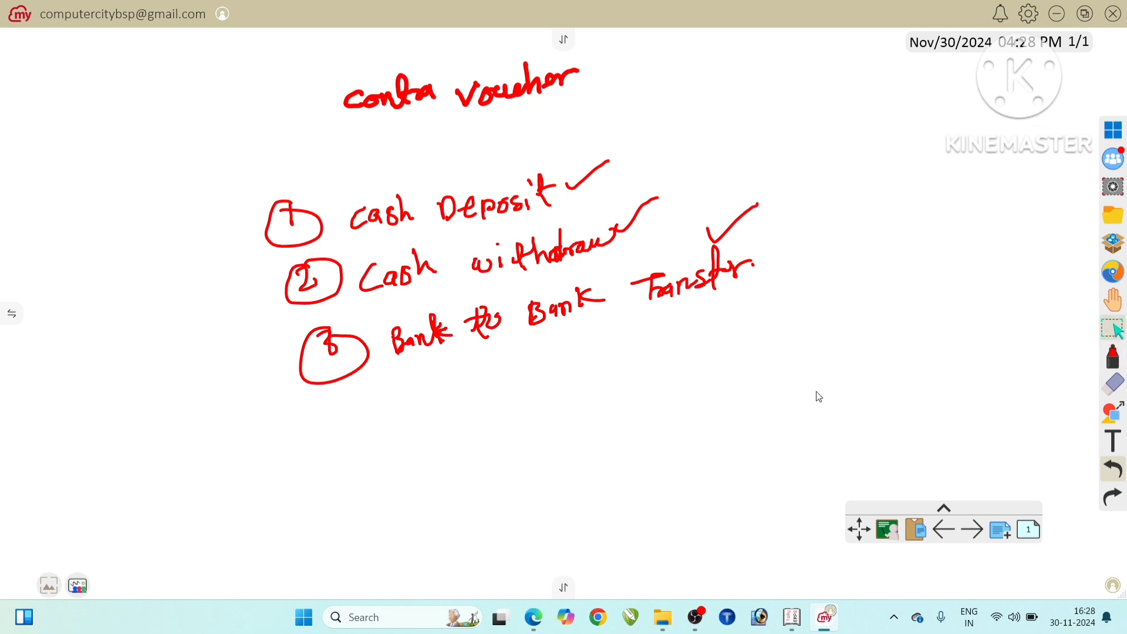
# - Read Example 1 about the cash deposit in the contra voucher PDF in Microsoft Edge, and switch to Tally.ERP 9
pyautogui.click(533, 617)
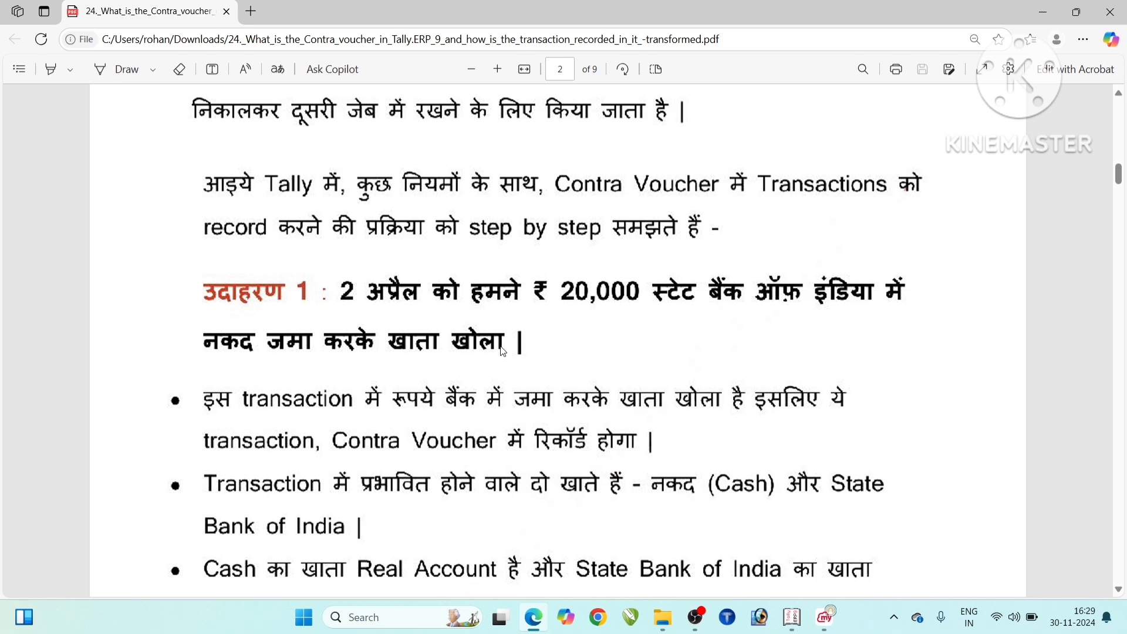
pyautogui.click(799, 611)
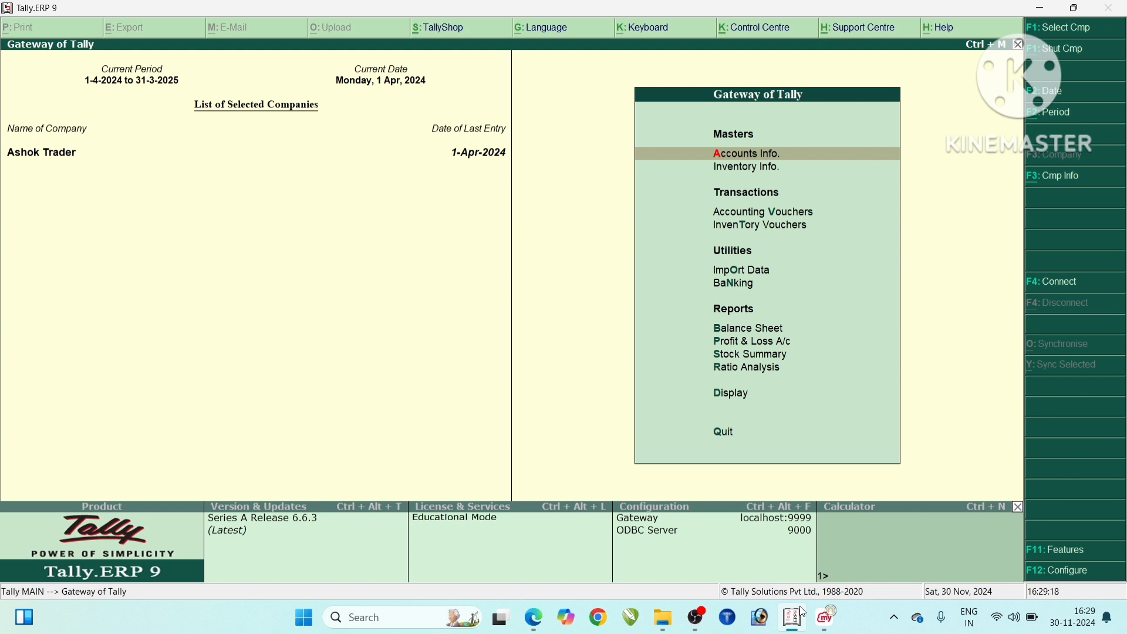
# - Open the Contra voucher entry screen to examine its list of ledger accounts, and quit without recording anything
pyautogui.click(786, 216)
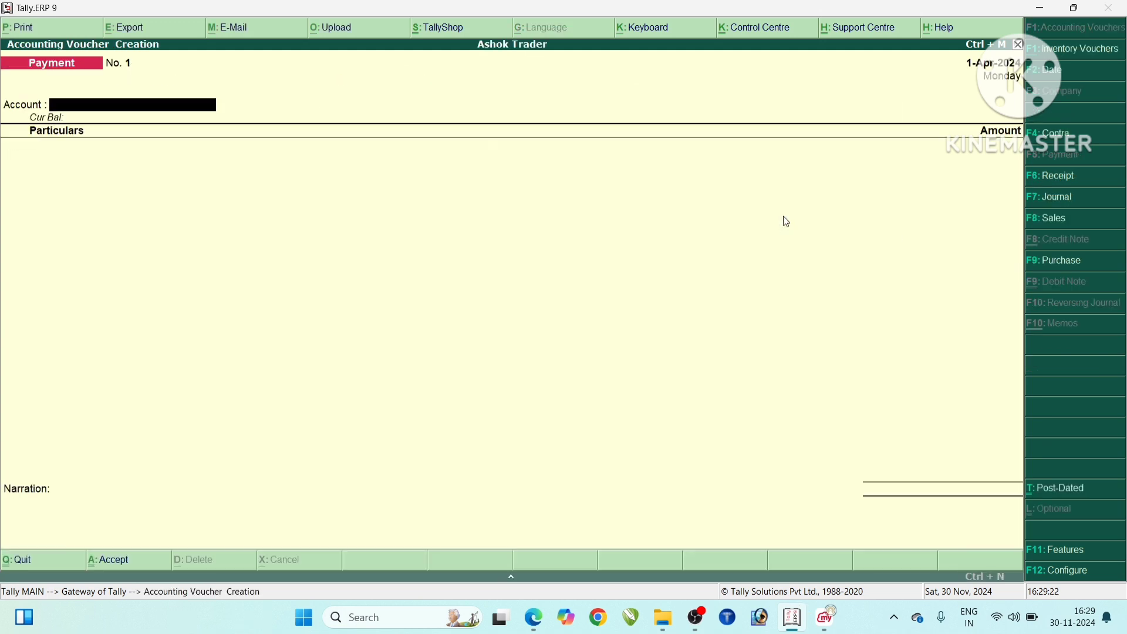
pyautogui.press('Escape')
pyautogui.press('Return')
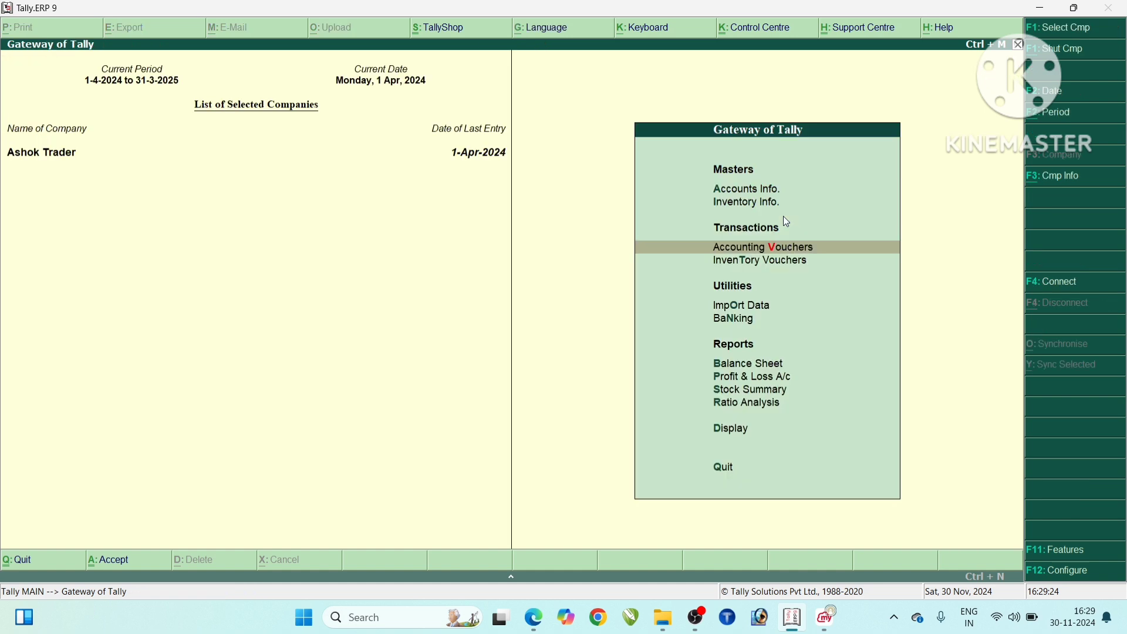
pyautogui.click(762, 249)
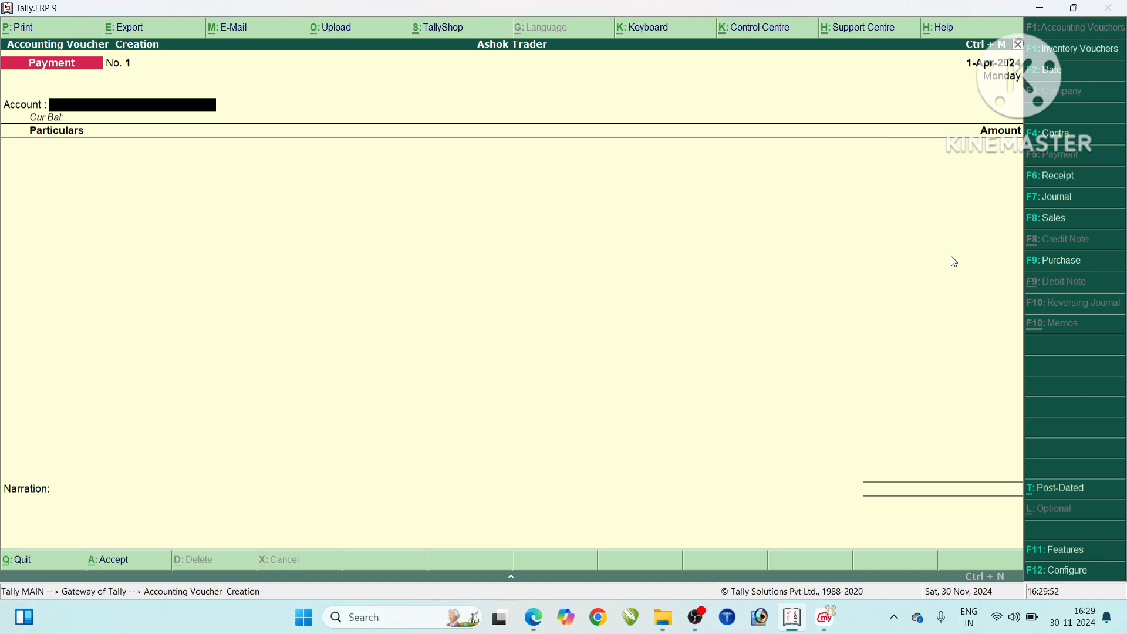
pyautogui.click(1061, 141)
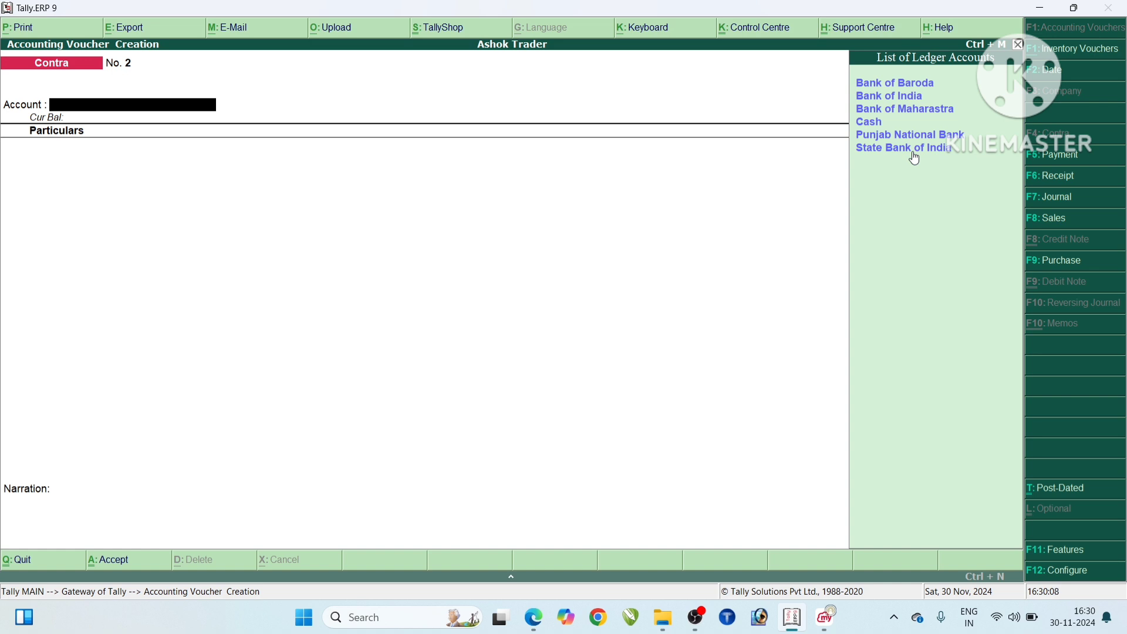
pyautogui.press('Escape')
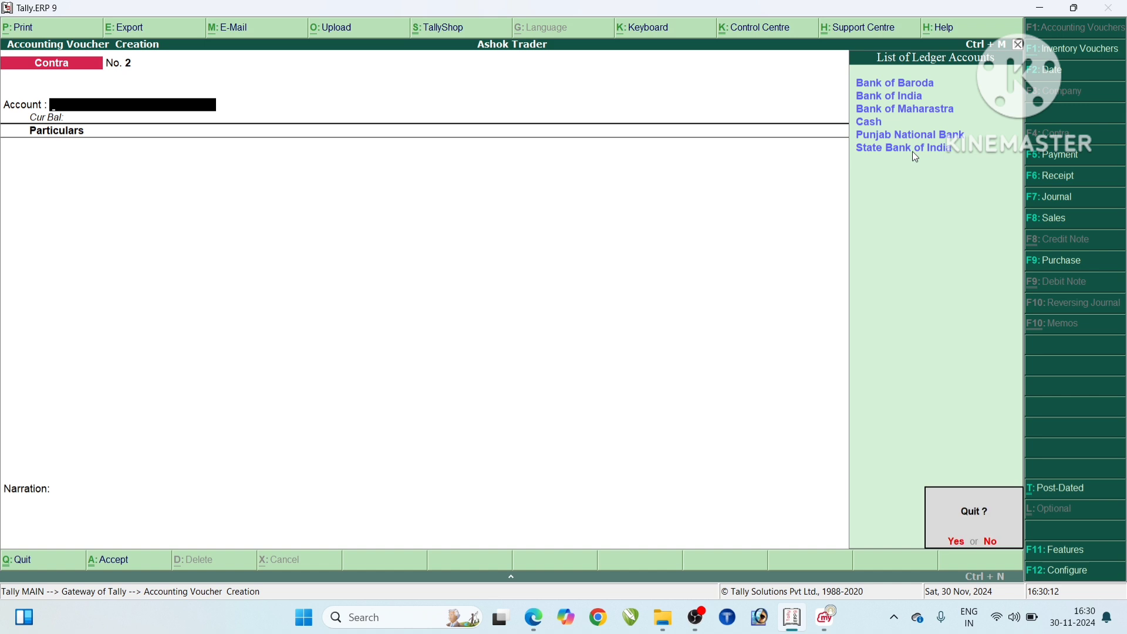
pyautogui.press('Return')
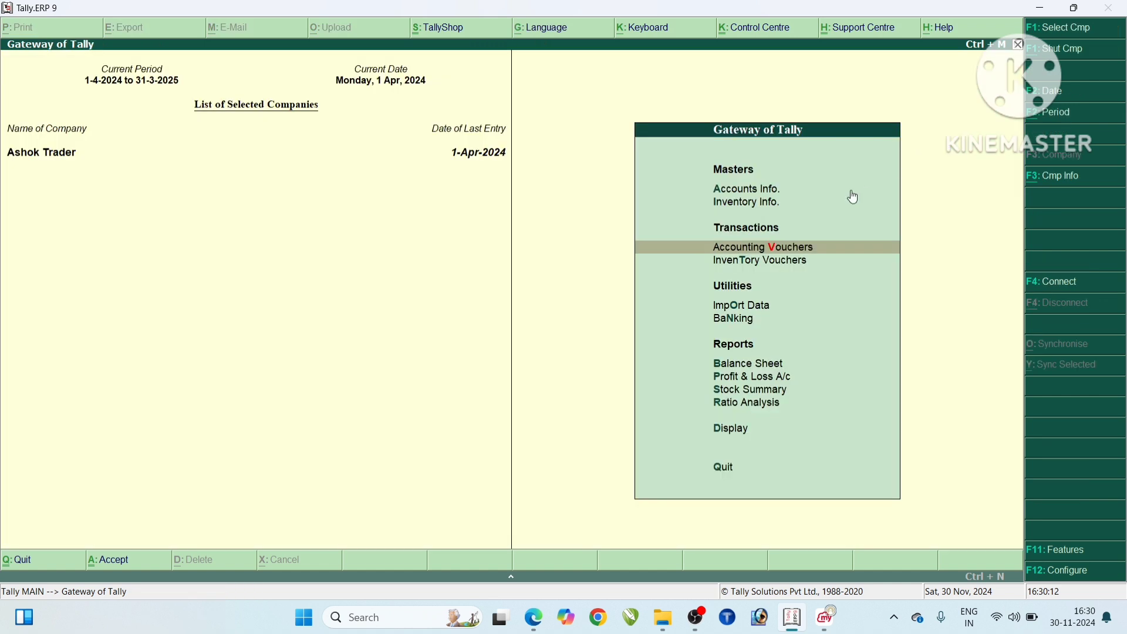
# - Open the State Bank of India ledger for alteration and delete it
pyautogui.click(773, 192)
pyautogui.press('l')
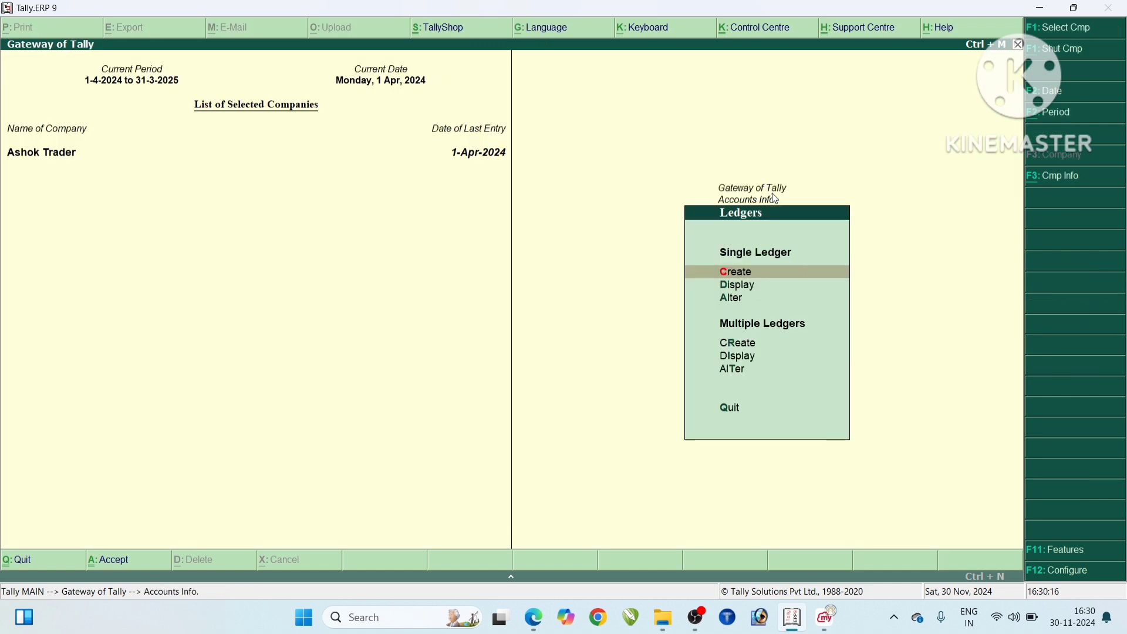
pyautogui.press('Down')
pyautogui.press('Down')
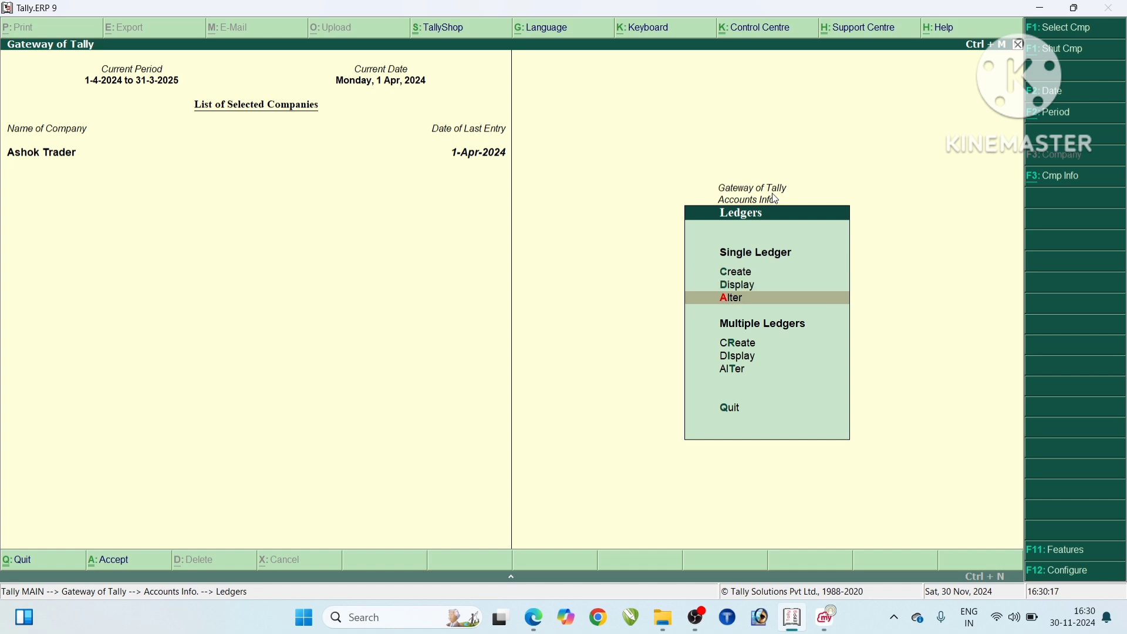
pyautogui.press('Return')
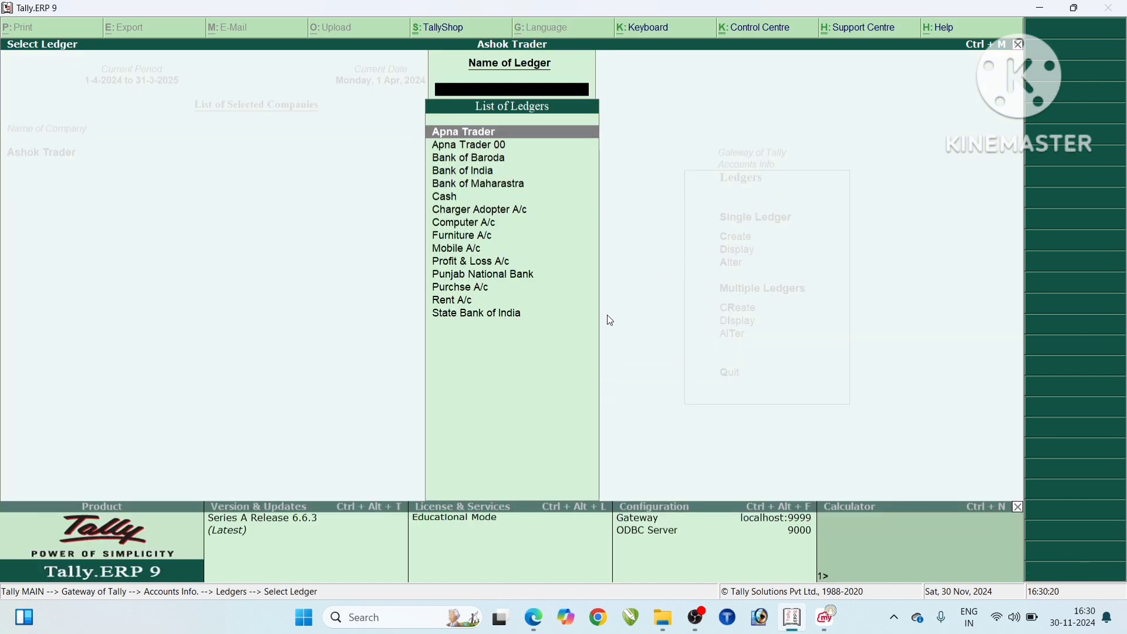
pyautogui.click(512, 314)
pyautogui.click(512, 314)
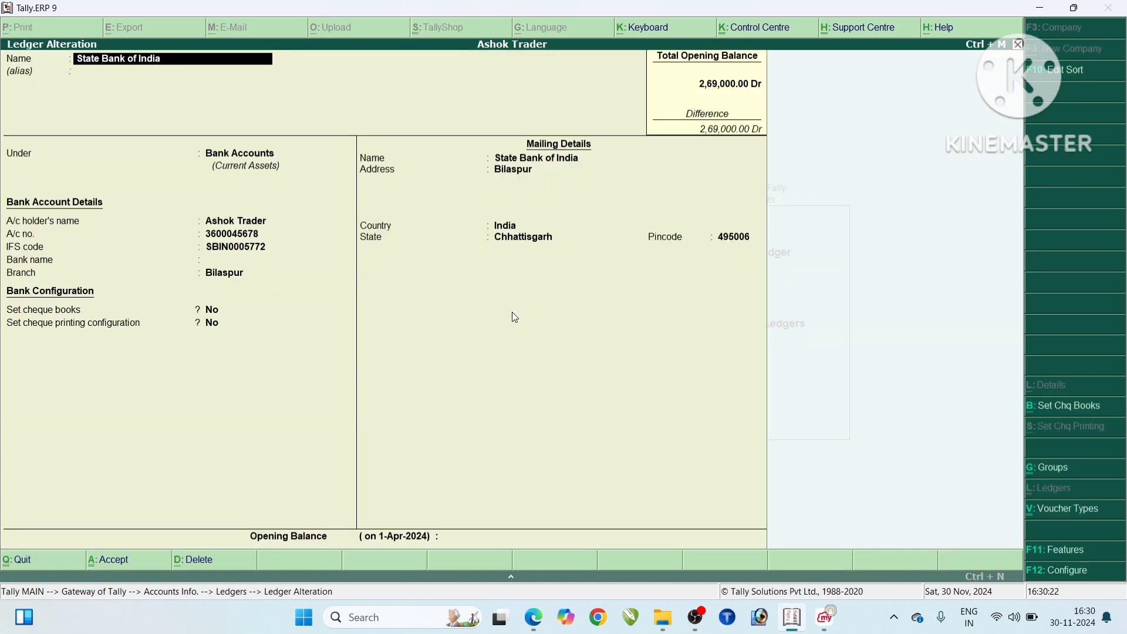
pyautogui.hotkey('alt', 'd')
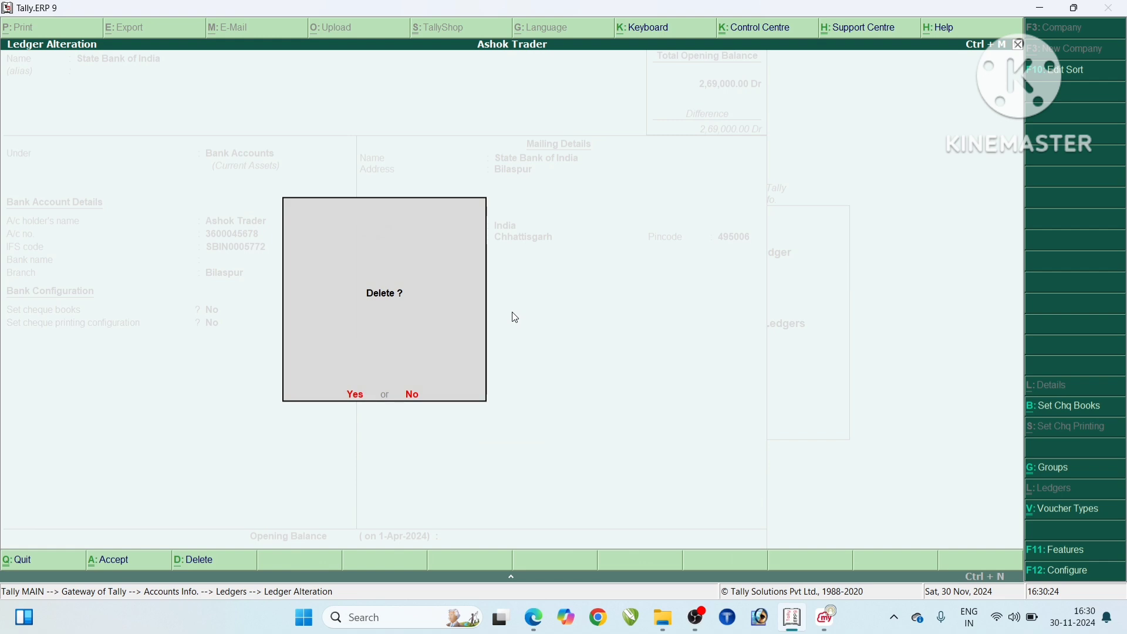
pyautogui.press('y')
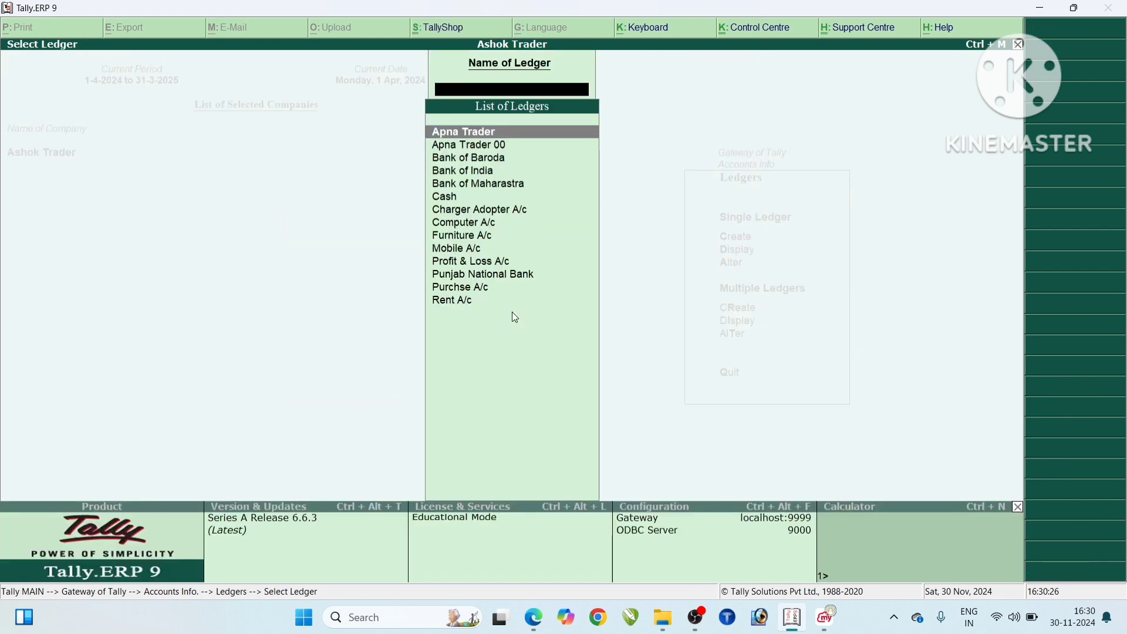
# - Start a new single ledger named State Bank of India and place it under Bank Accounts
pyautogui.press('Escape')
pyautogui.press('Up')
pyautogui.press('Up')
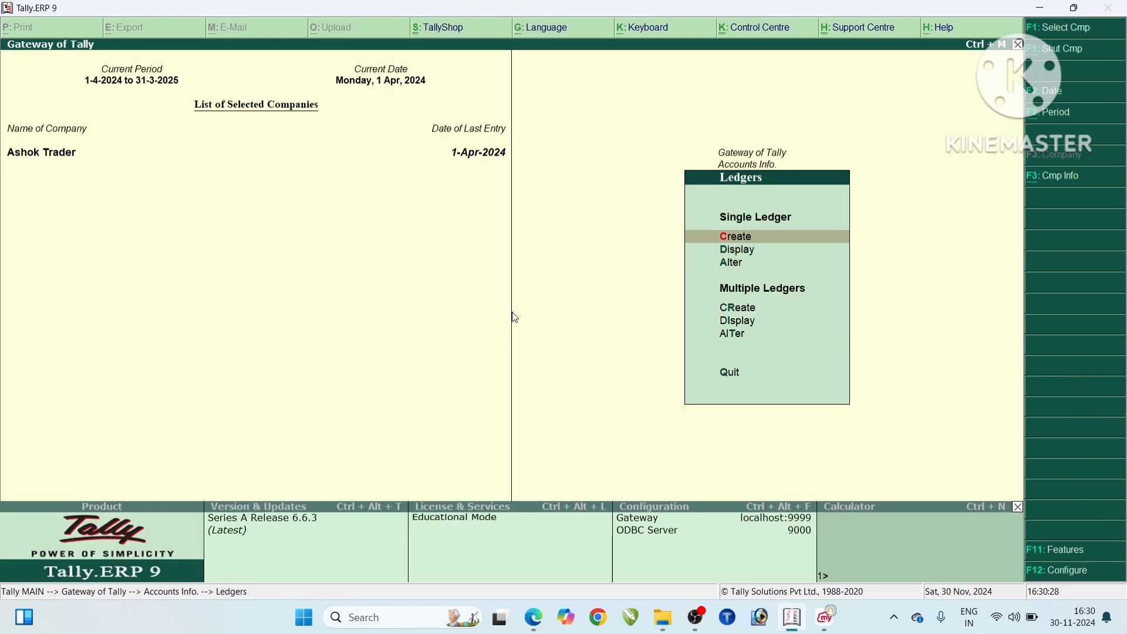
pyautogui.press('Return')
pyautogui.write('S')
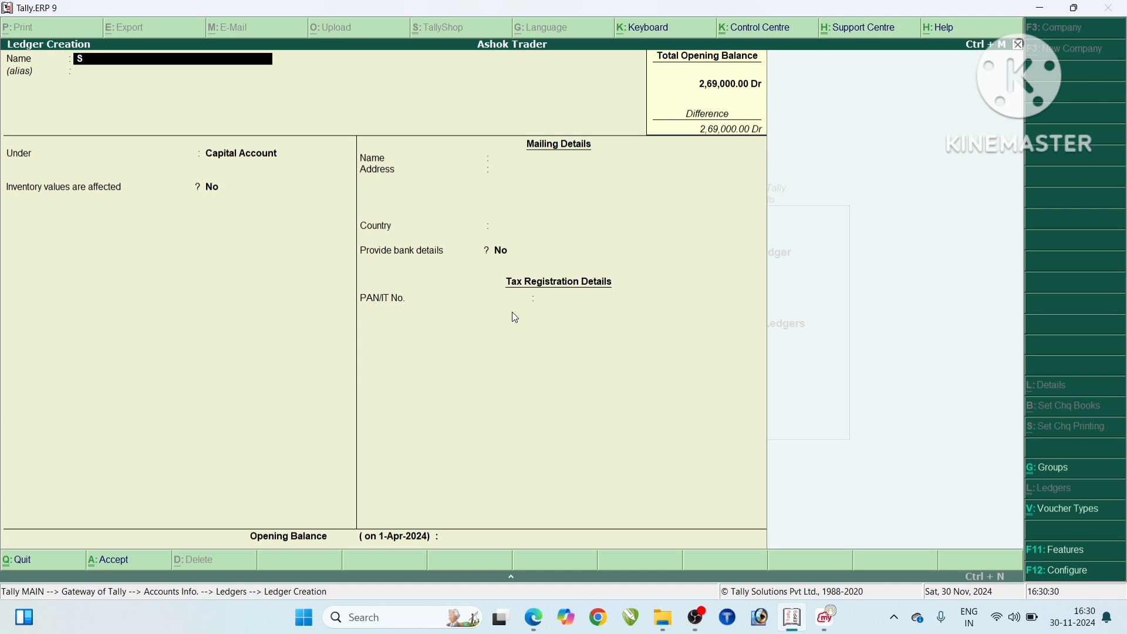
pyautogui.write('tate Bank of india')
pyautogui.press('Return')
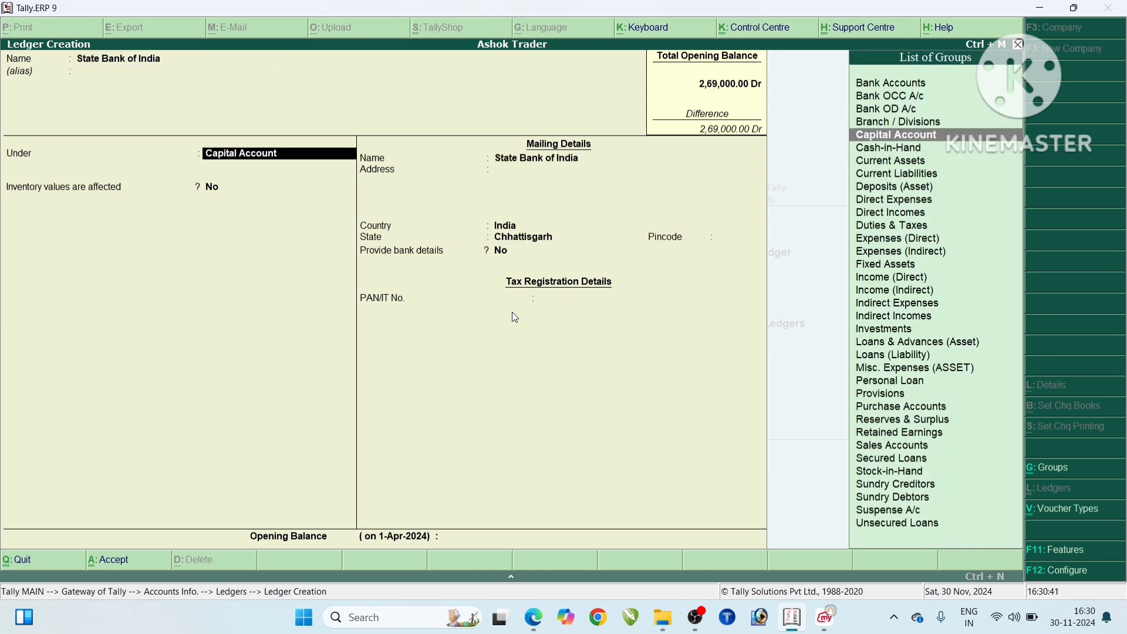
pyautogui.press('BackSpace')
pyautogui.write('b')
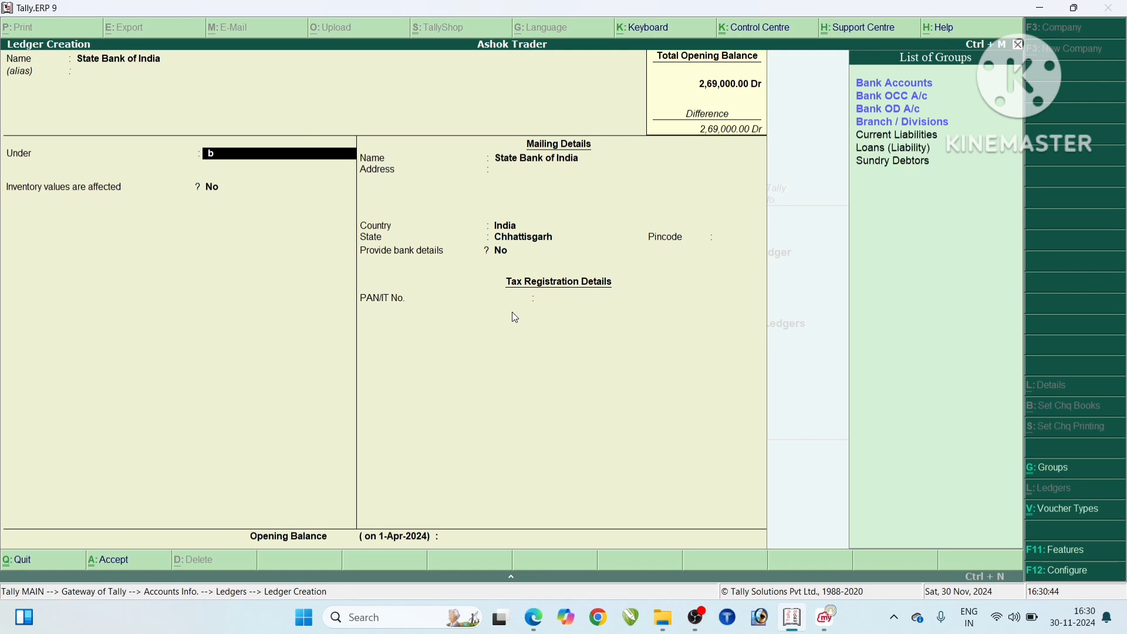
pyautogui.write('a')
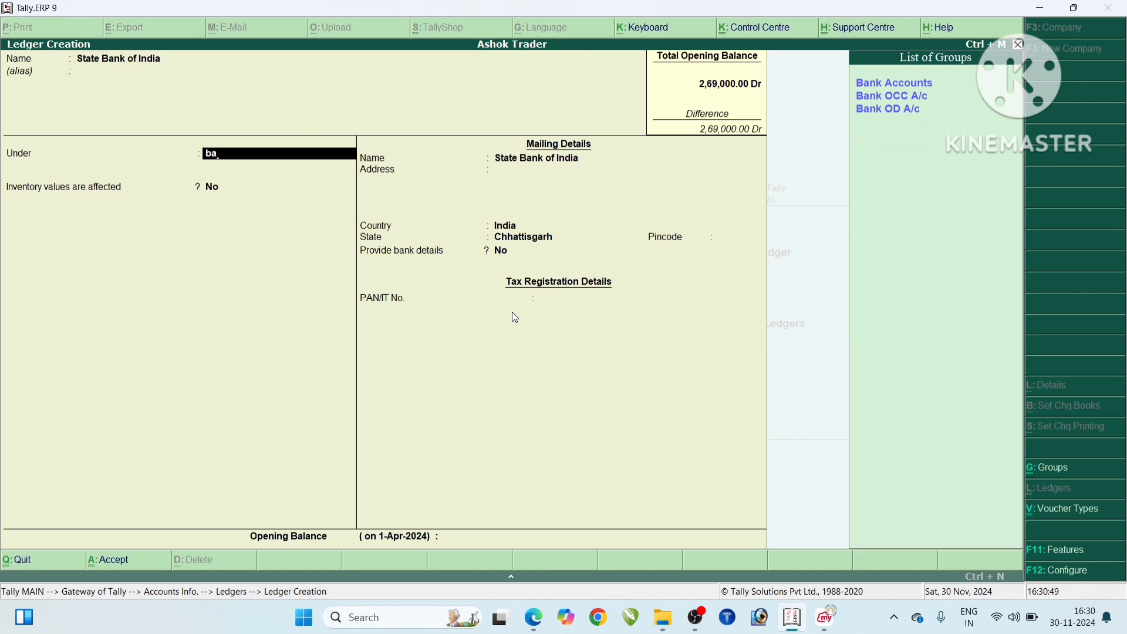
pyautogui.press('Return')
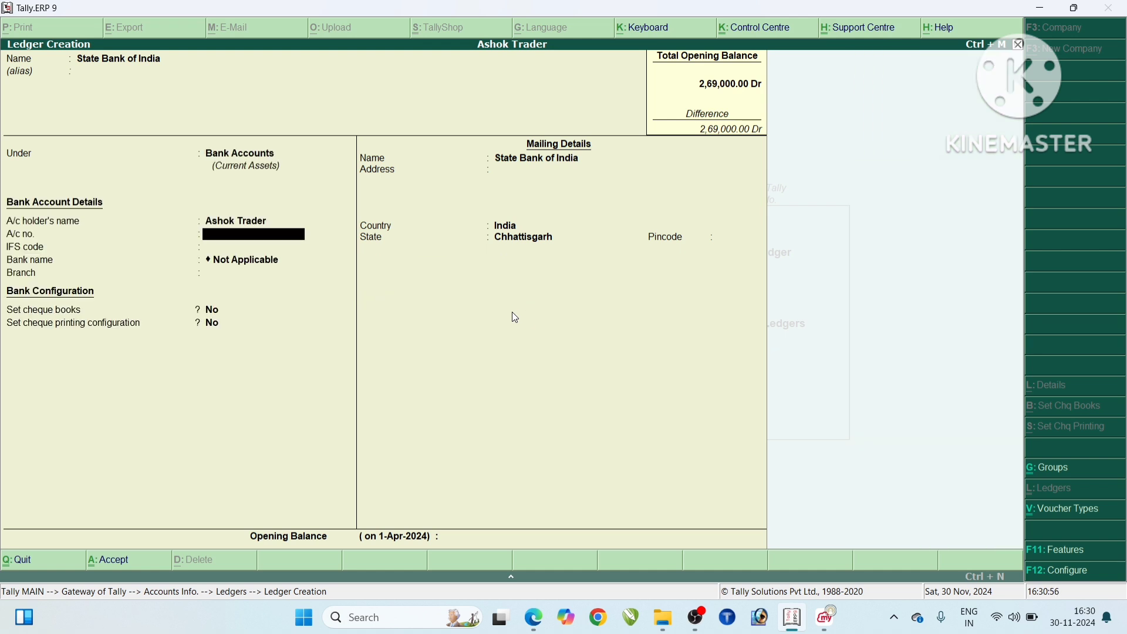
# - Enter the bank account number, IFS code DBI0003456 and branch Bilaspur, leaving the bank name not applicable and cheque books at No
pyautogui.write('23456678')
pyautogui.press('Return')
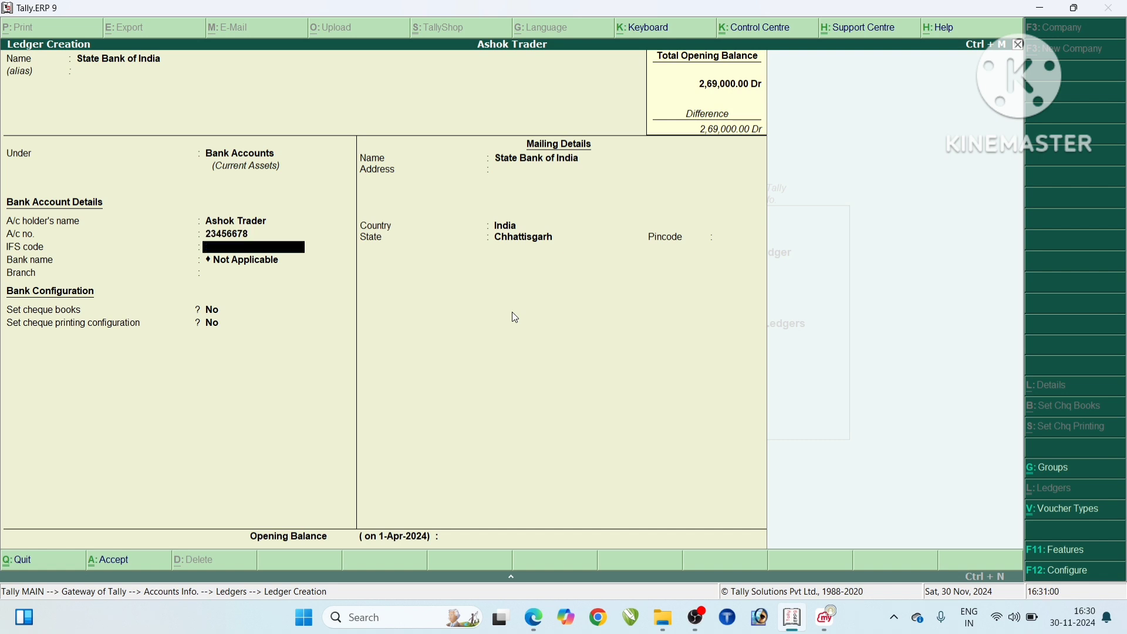
pyautogui.write('DBI0003456')
pyautogui.press('Return')
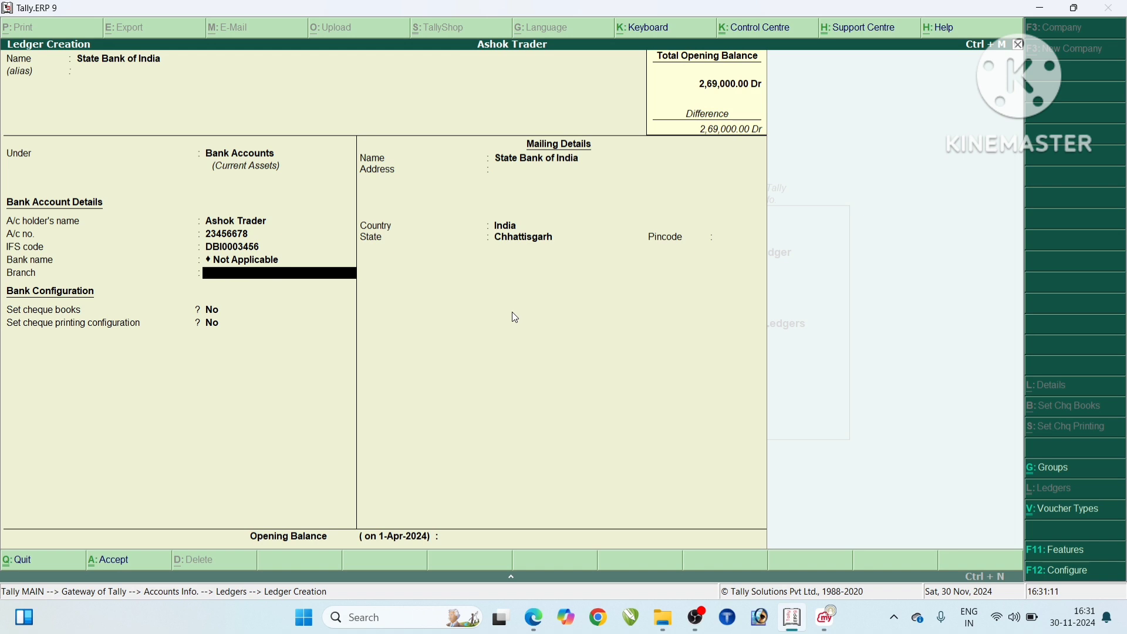
pyautogui.write('Bilaspur')
pyautogui.press('Return')
pyautogui.press('Return')
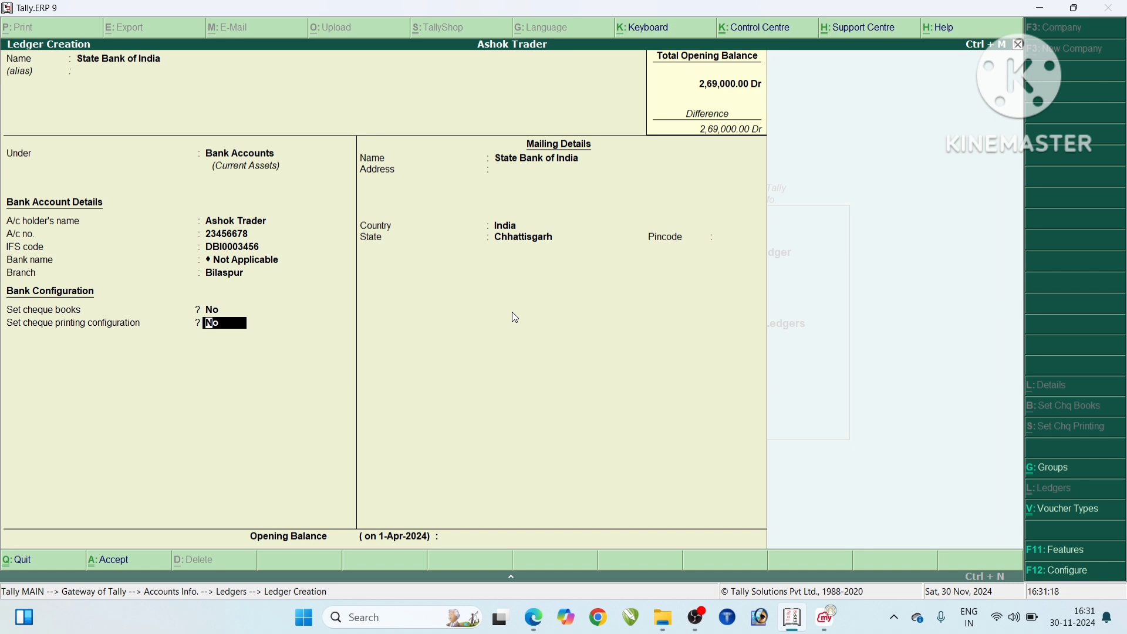
# - Leave the cheque printing configuration at No and fill in the bank's mailing address, keeping the mailing name, country and state
pyautogui.press('Return')
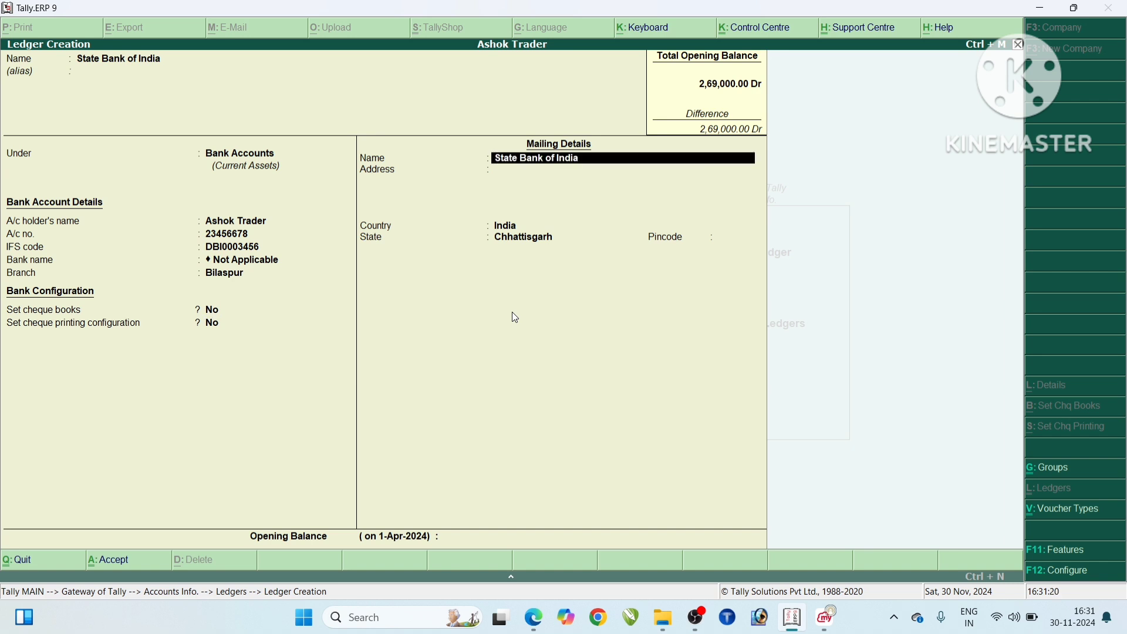
pyautogui.press('Return')
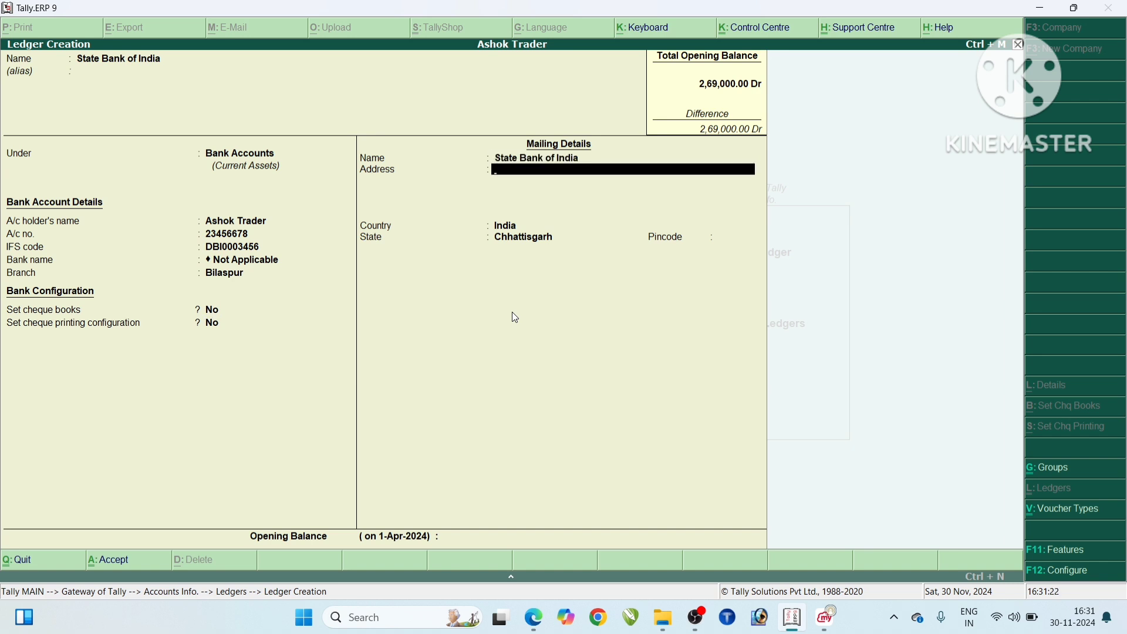
pyautogui.write('Bilaspu')
pyautogui.press('Return')
pyautogui.press('Return')
pyautogui.press('Return')
pyautogui.press('Return')
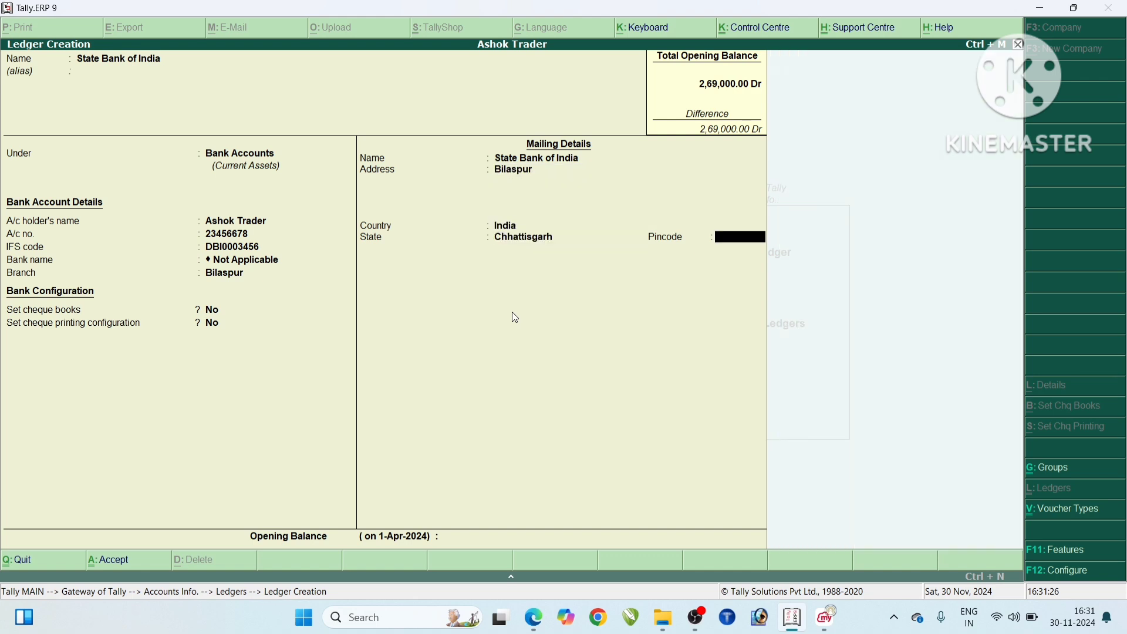
# - Fill in the mailing pincode, save the State Bank of India ledger without an opening balance, and return to the Gateway of Tally
pyautogui.write('495600')
pyautogui.press('Return')
pyautogui.press('Return')
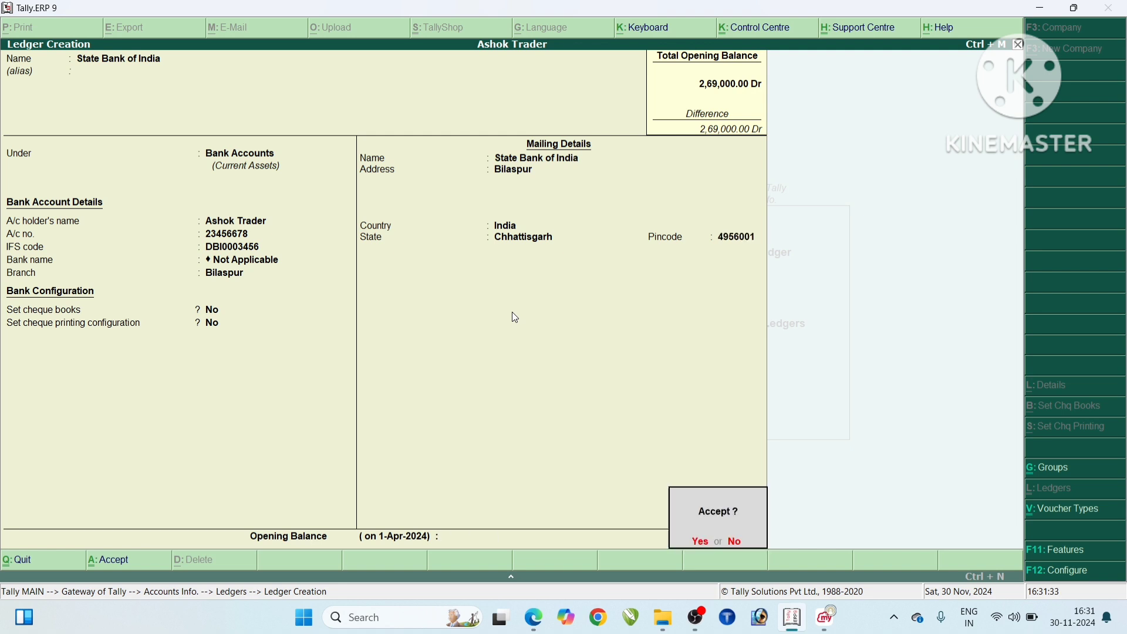
pyautogui.press('Return')
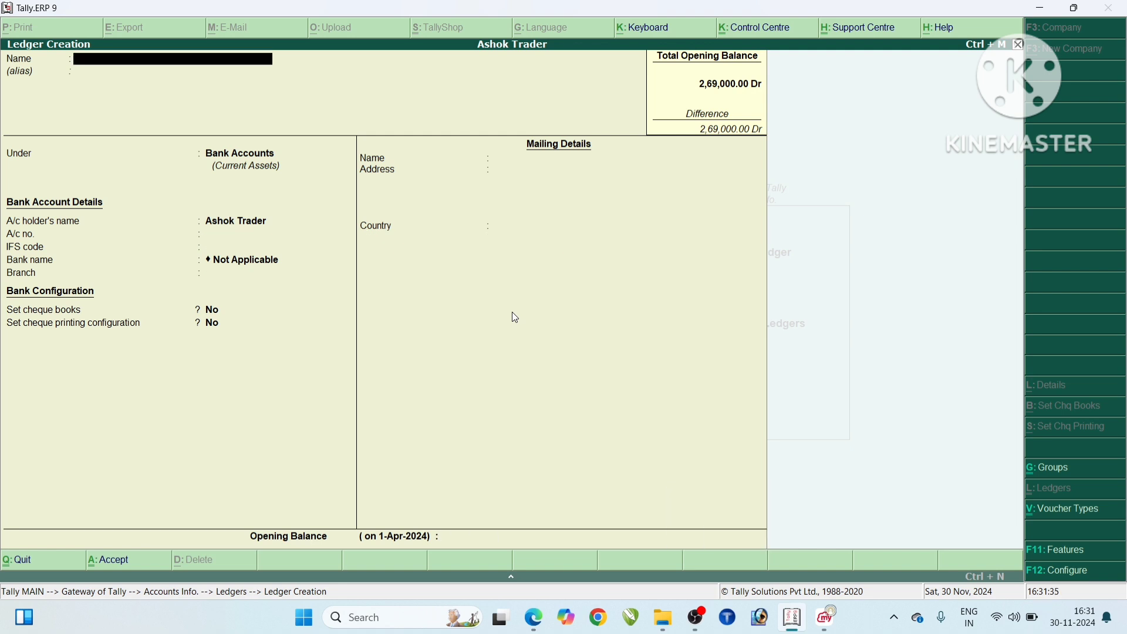
pyautogui.press('Escape')
pyautogui.press('Return')
pyautogui.press('Escape')
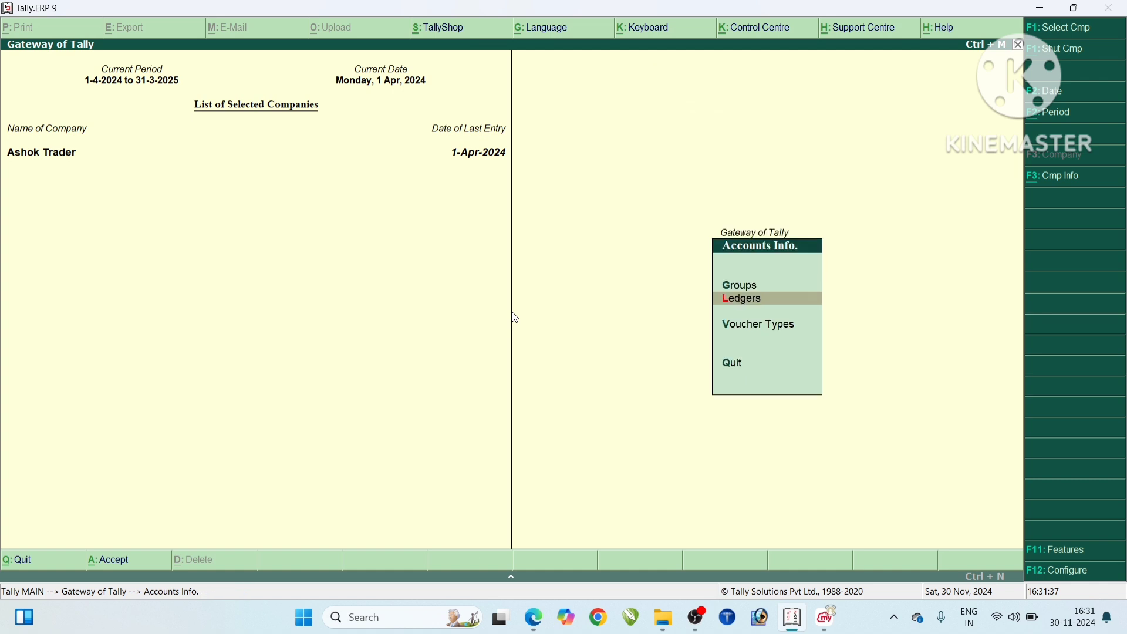
pyautogui.press('Escape')
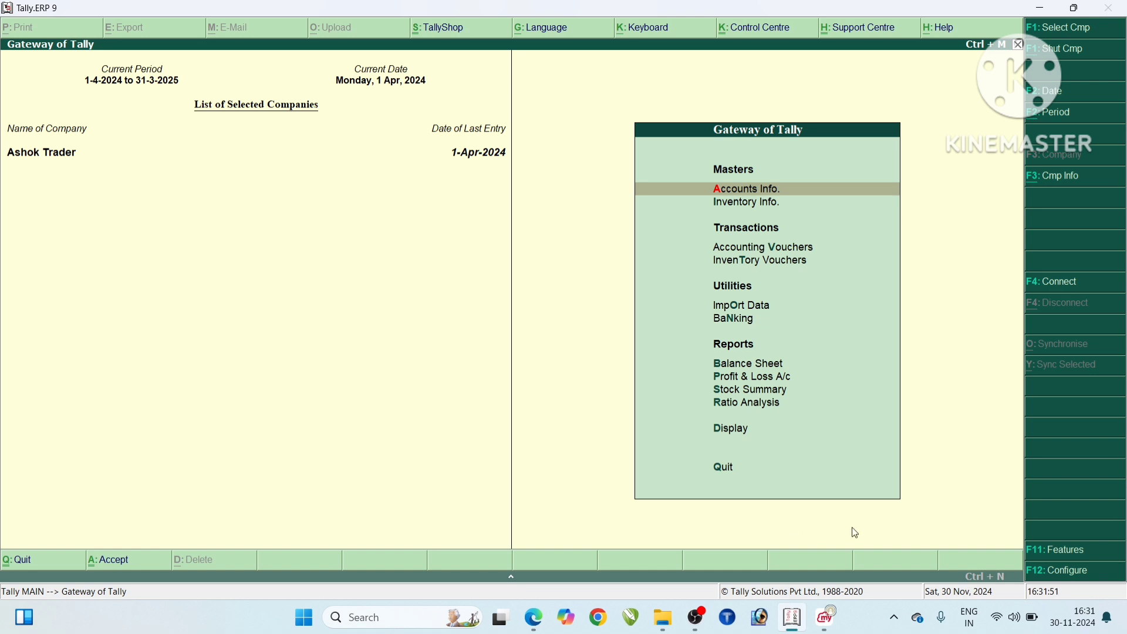
# - Enable cheque printing in the company's accounting features, save the change and return to the Gateway of Tally
pyautogui.click(1056, 552)
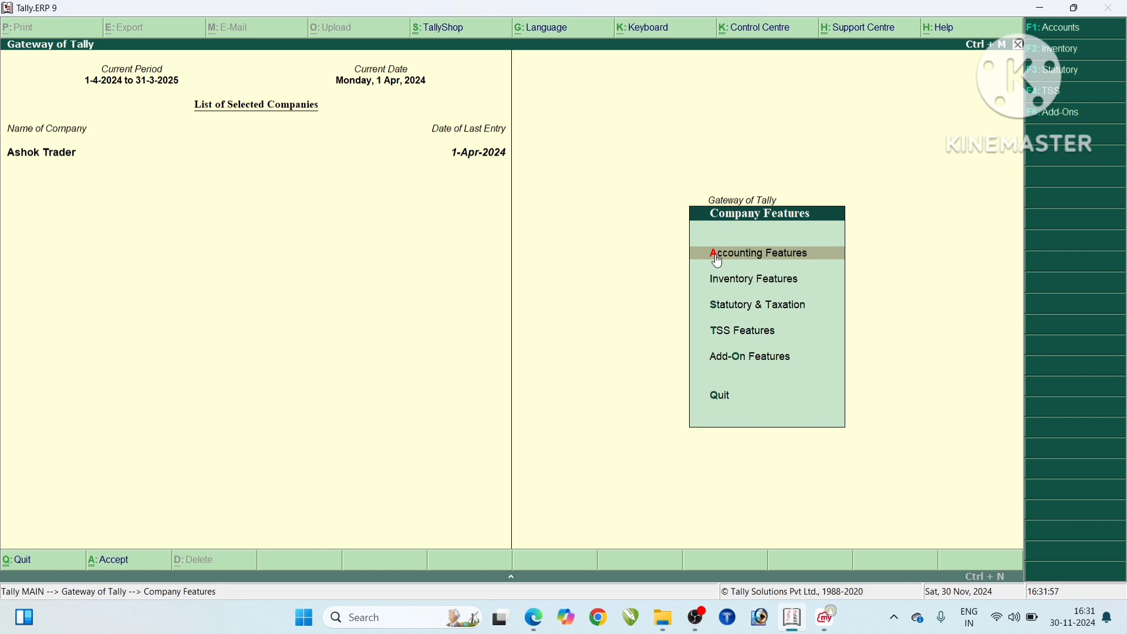
pyautogui.click(758, 253)
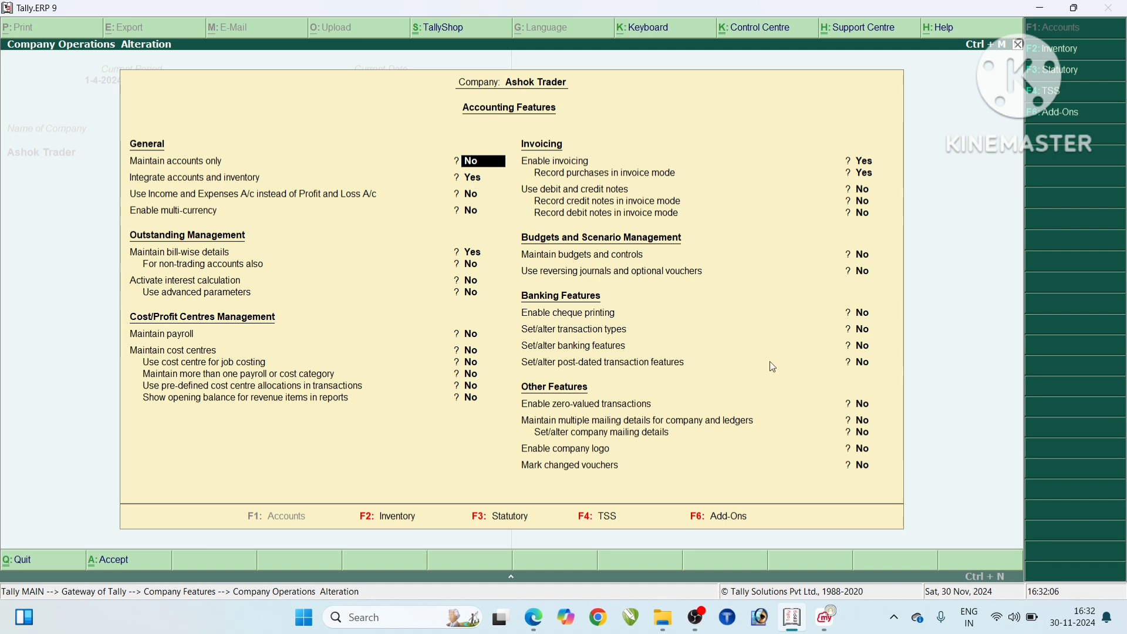
pyautogui.click(857, 321)
pyautogui.write('yes')
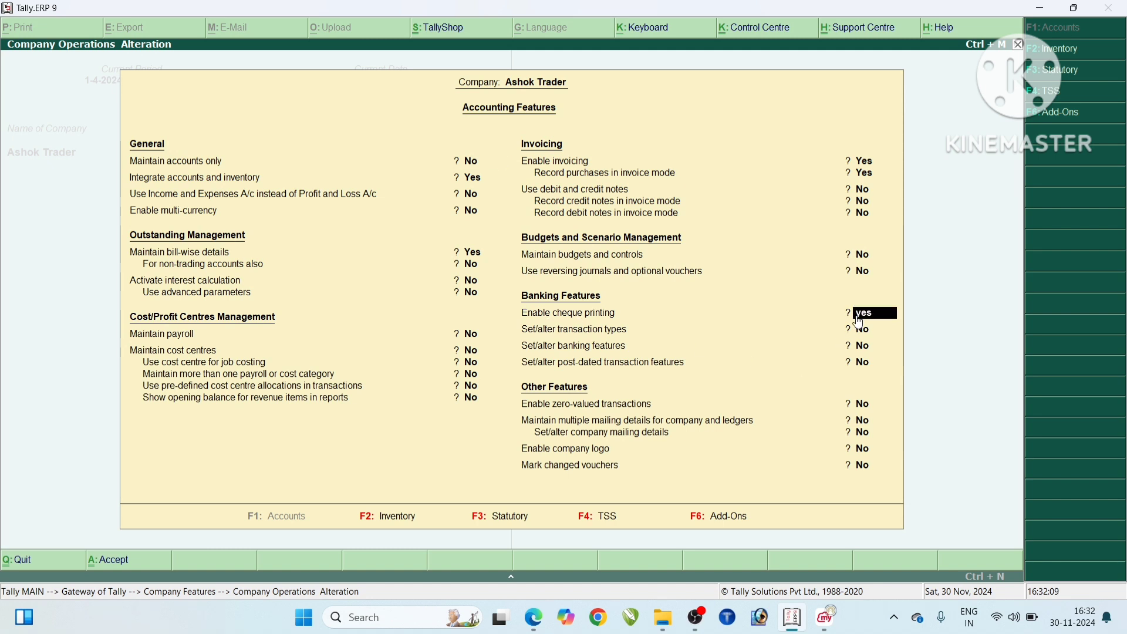
pyautogui.press('Return')
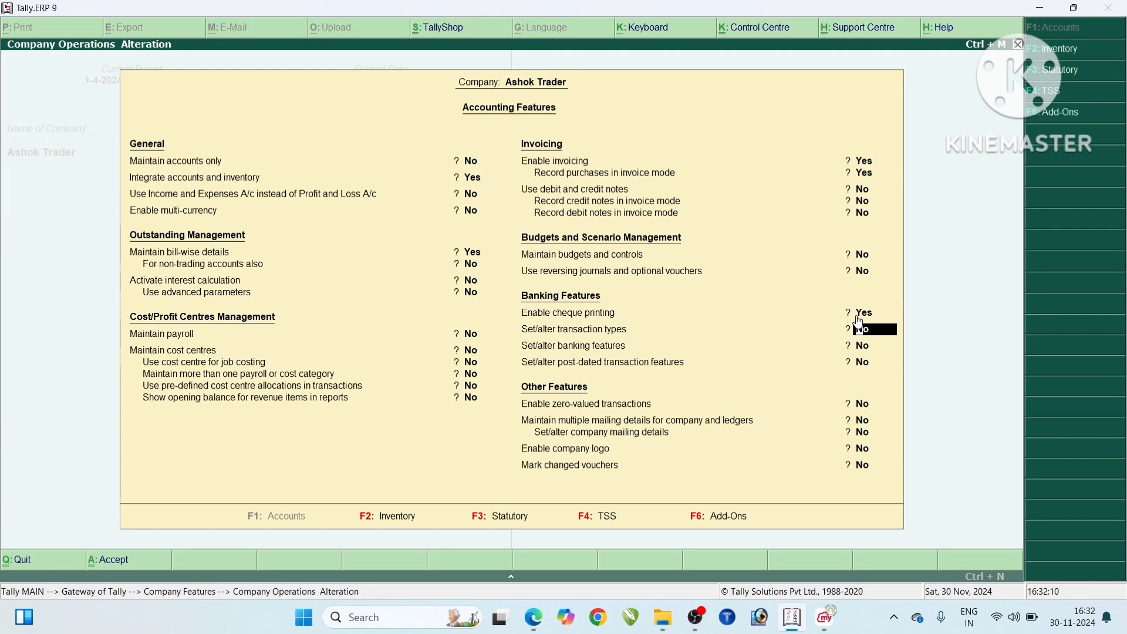
pyautogui.hotkey('ctrl', 'a')
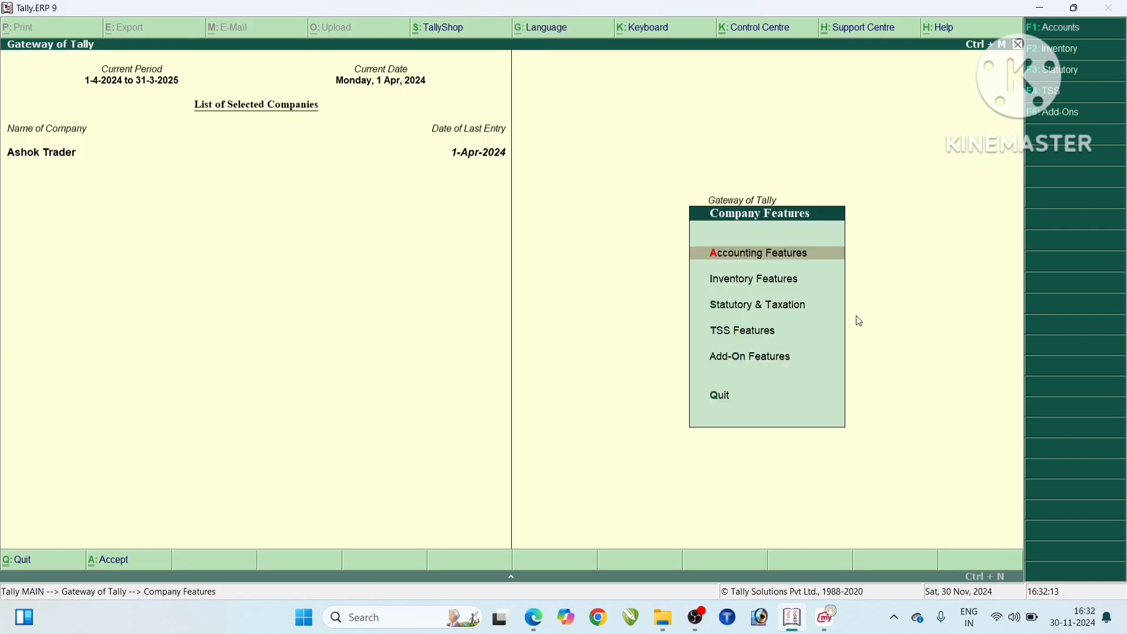
pyautogui.press('Escape')
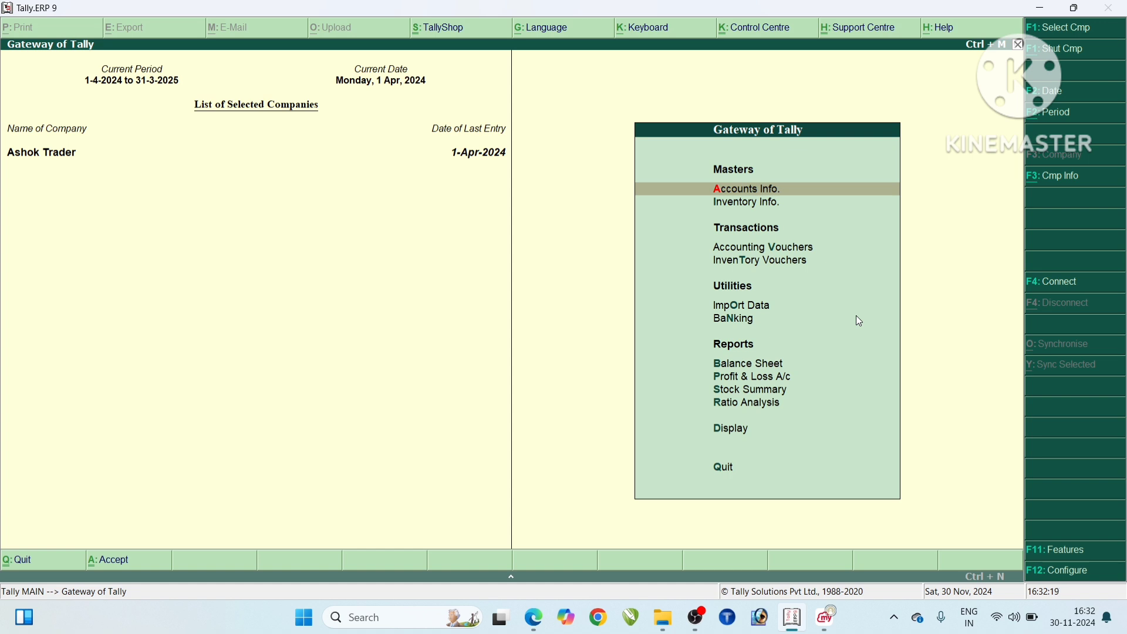
# - Start a new Contra voucher and choose State Bank of India as its account
pyautogui.press('v')
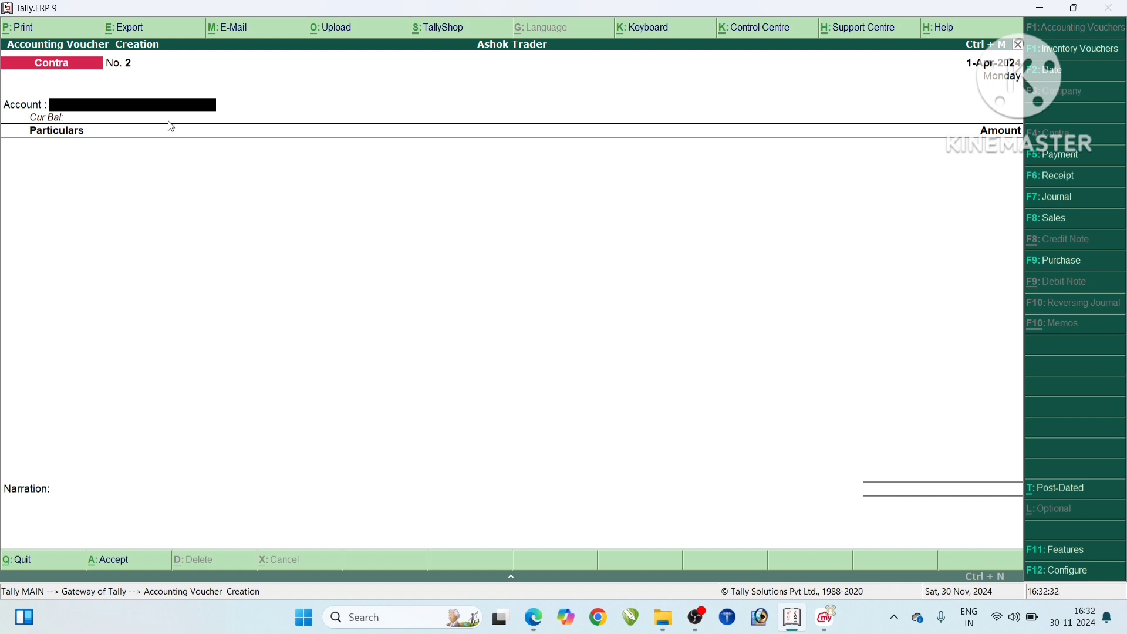
pyautogui.click(105, 117)
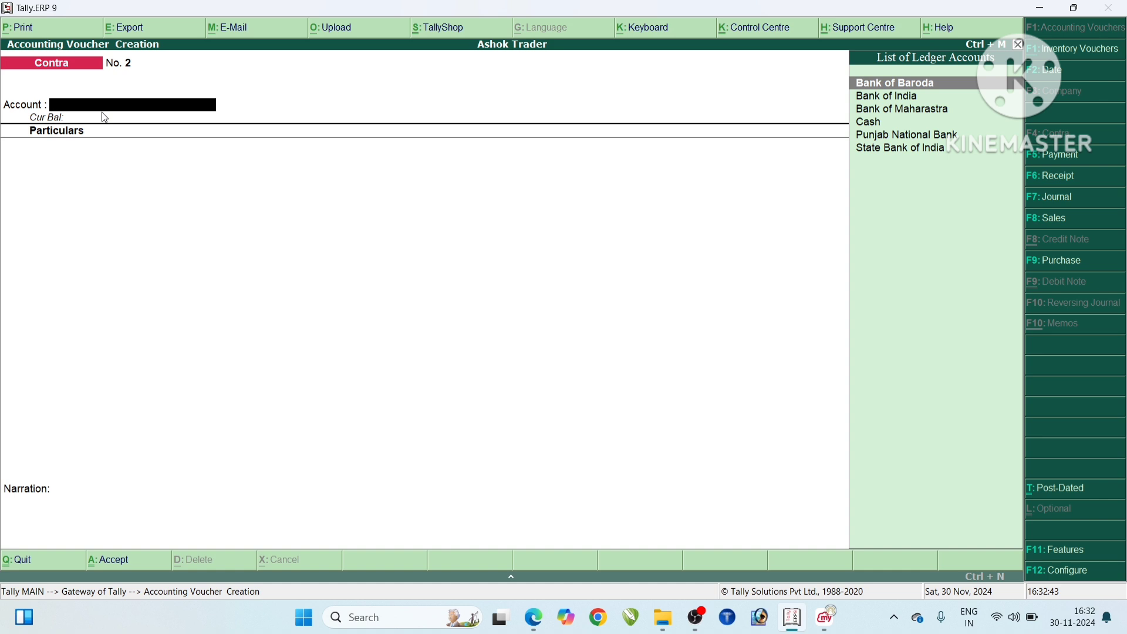
pyautogui.press('Down')
pyautogui.press('Down')
pyautogui.press('Down')
pyautogui.press('Down')
pyautogui.press('Down')
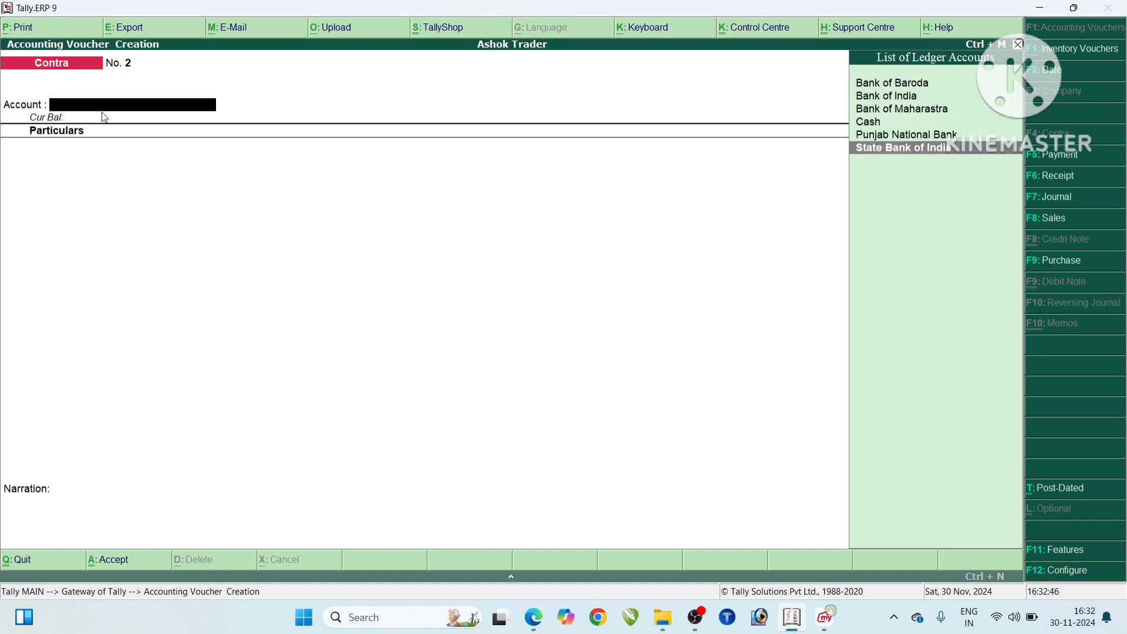
pyautogui.press('Return')
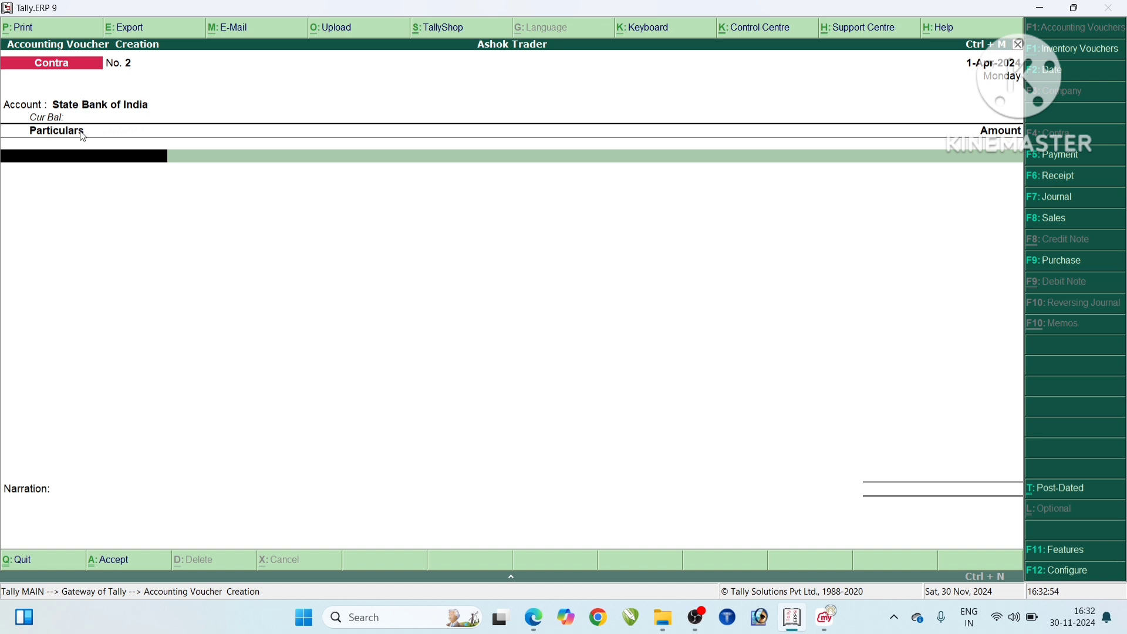
# - Add Cash as the voucher's particulars entry with an amount of 20,000
pyautogui.press('space')
pyautogui.press('Down')
pyautogui.press('Down')
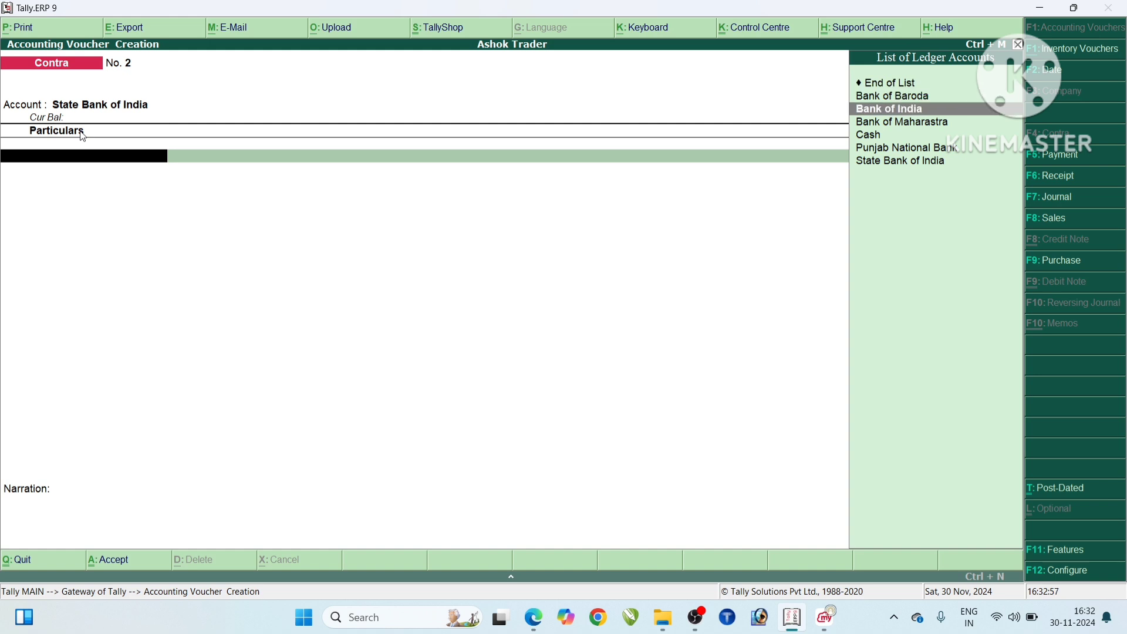
pyautogui.press('Down')
pyautogui.press('Down')
pyautogui.press('Return')
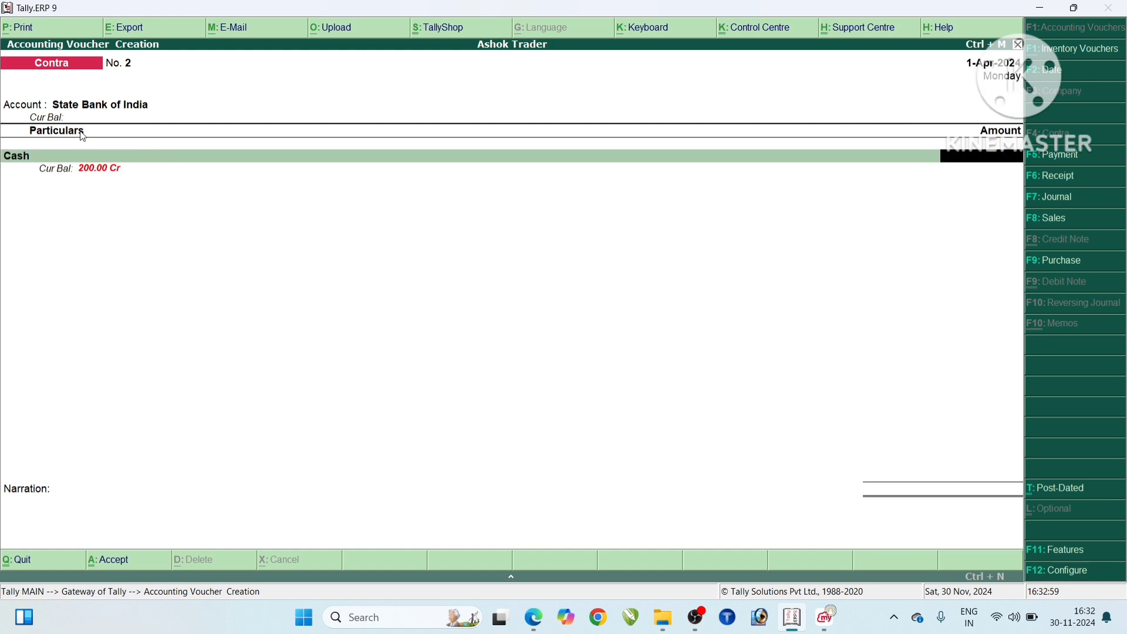
pyautogui.write('20000')
pyautogui.press('Return')
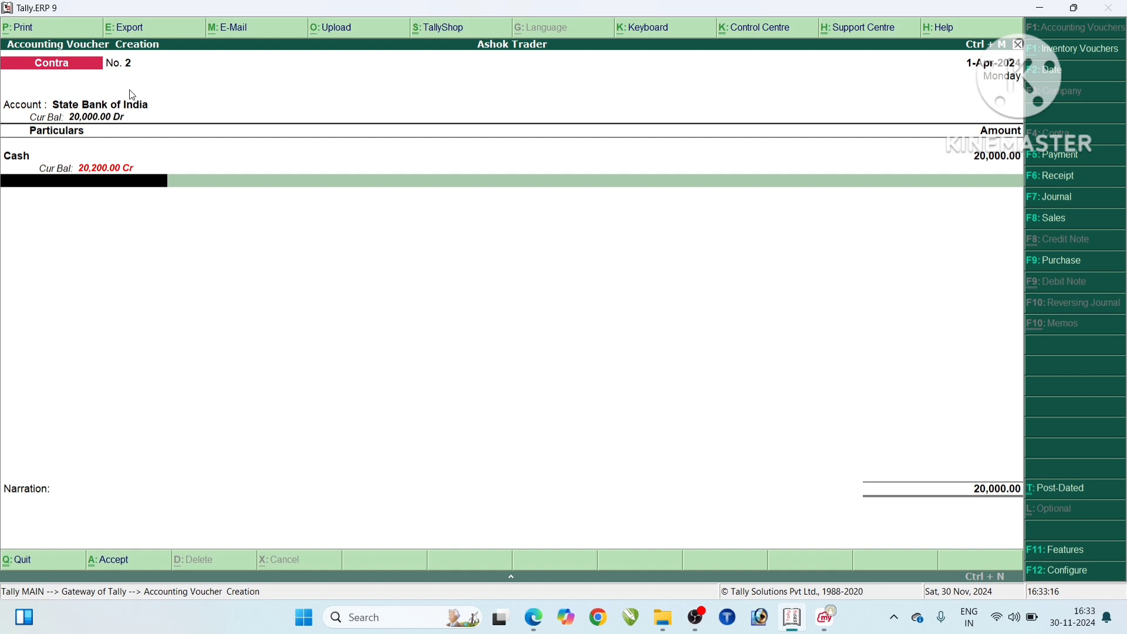
# - Complete the bank allocation as Cash for 20,000, with denominations of 5 × 2000, 5 × 1000 and 10 × 500
pyautogui.press('Return')
pyautogui.press('Return')
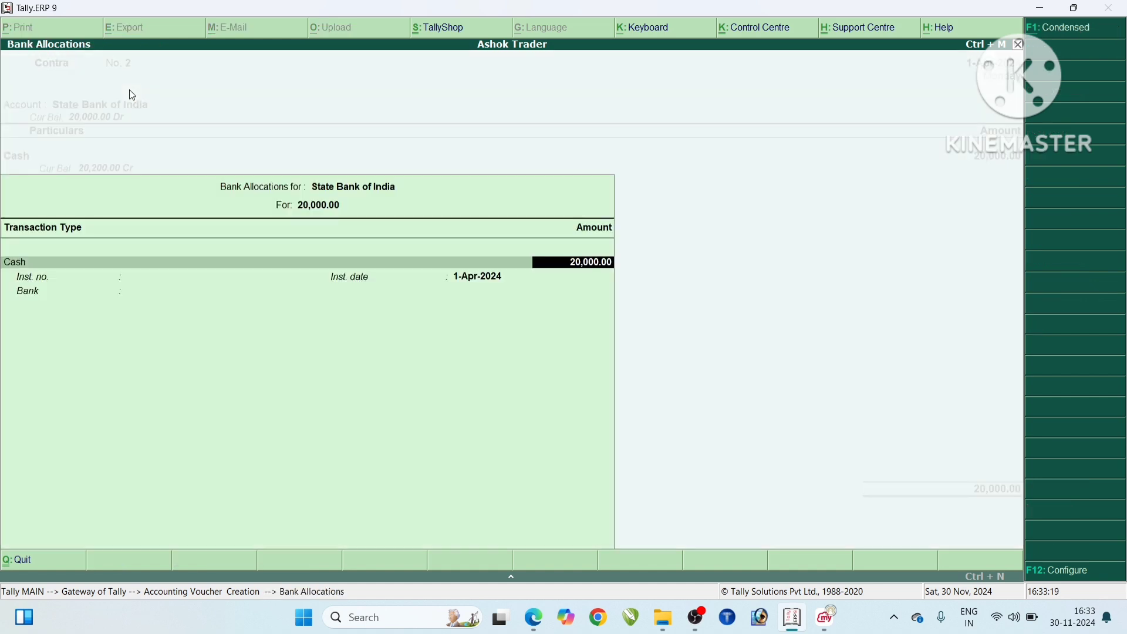
pyautogui.press('Return')
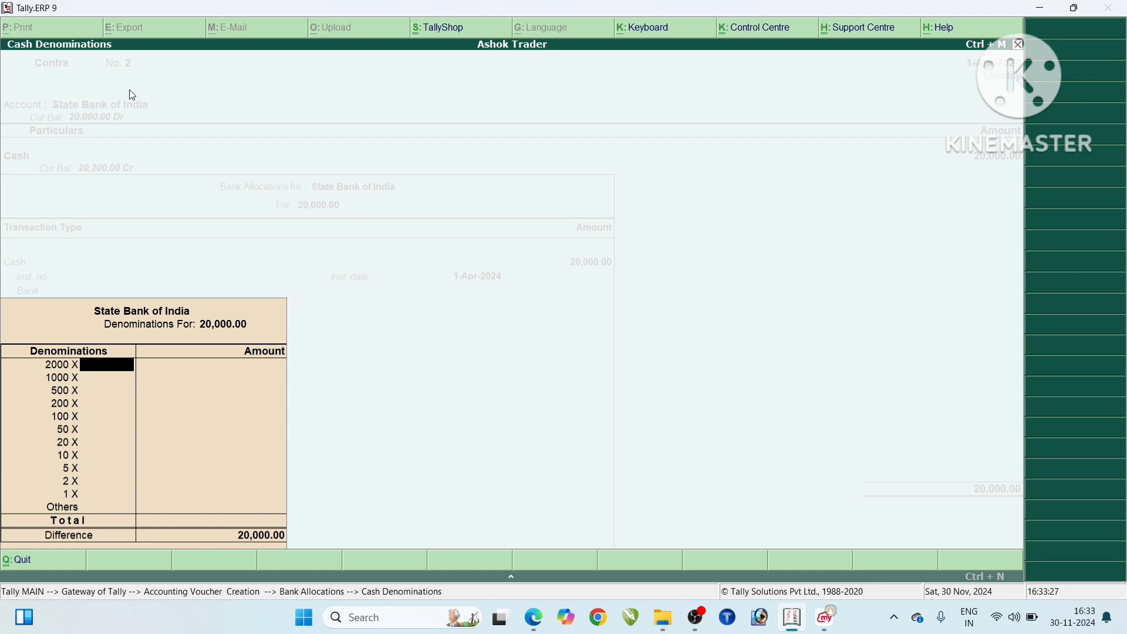
pyautogui.write('5')
pyautogui.press('Return')
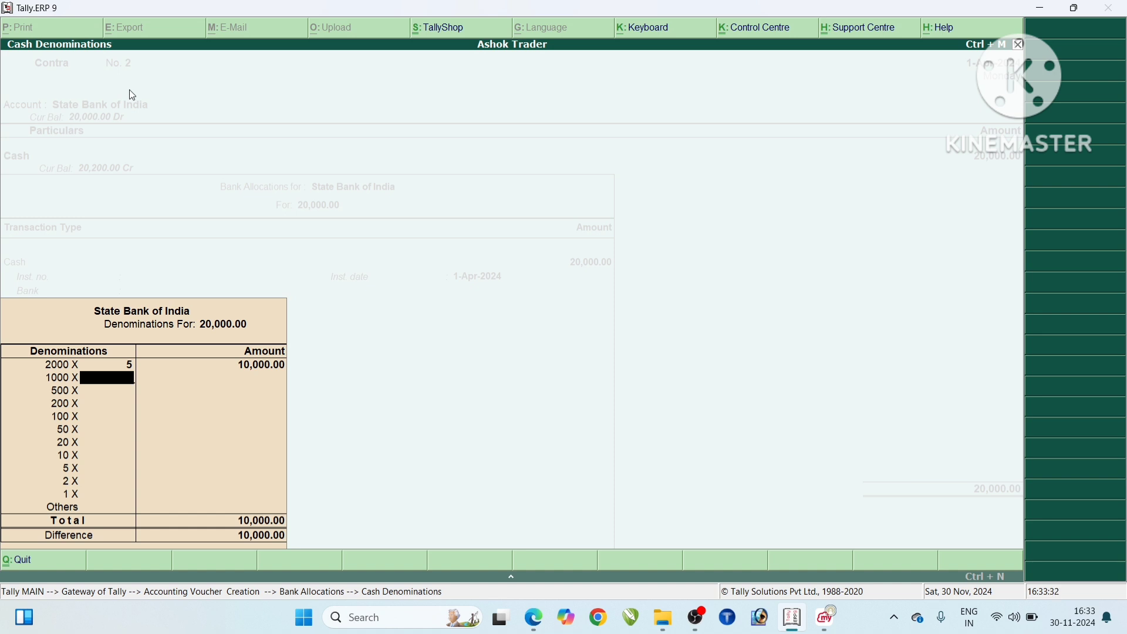
pyautogui.write('5')
pyautogui.press('Return')
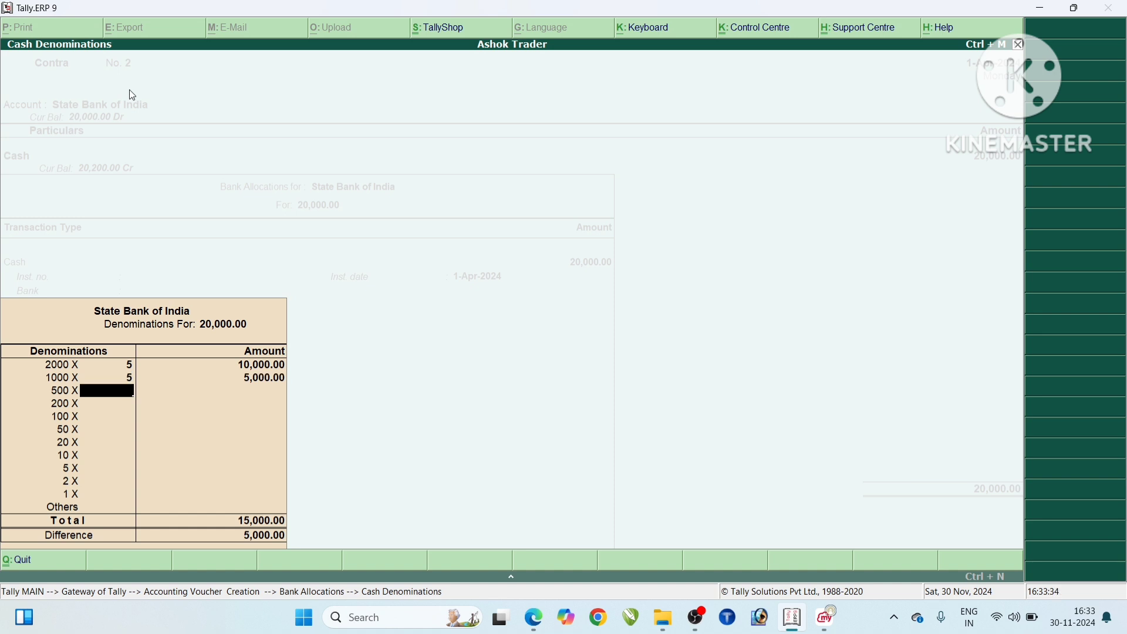
pyautogui.press('Return')
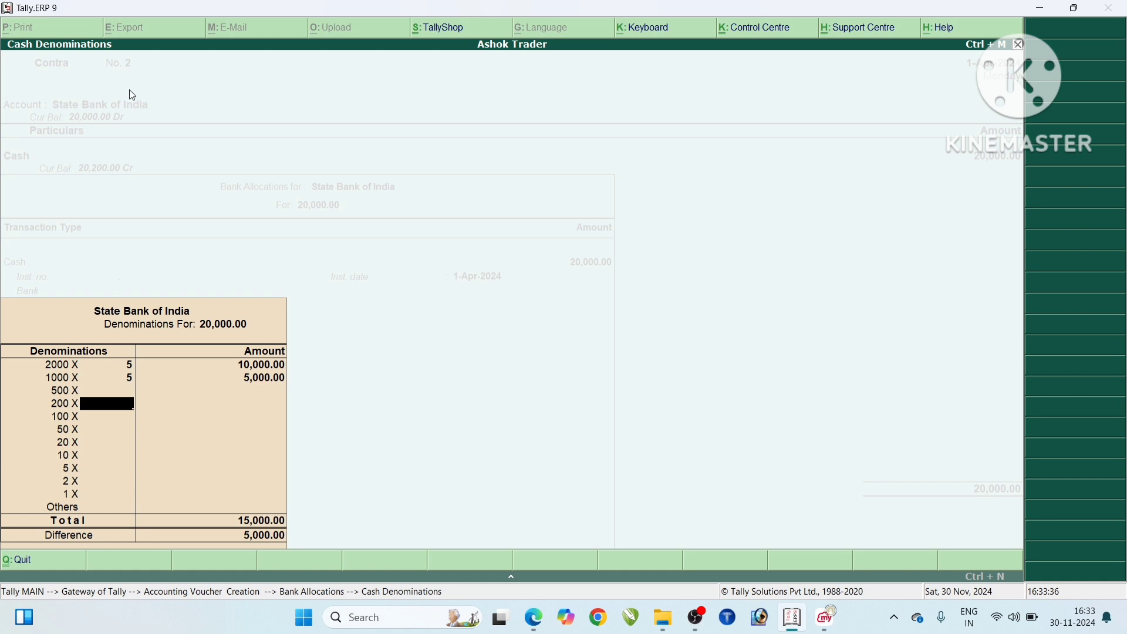
pyautogui.press('Up')
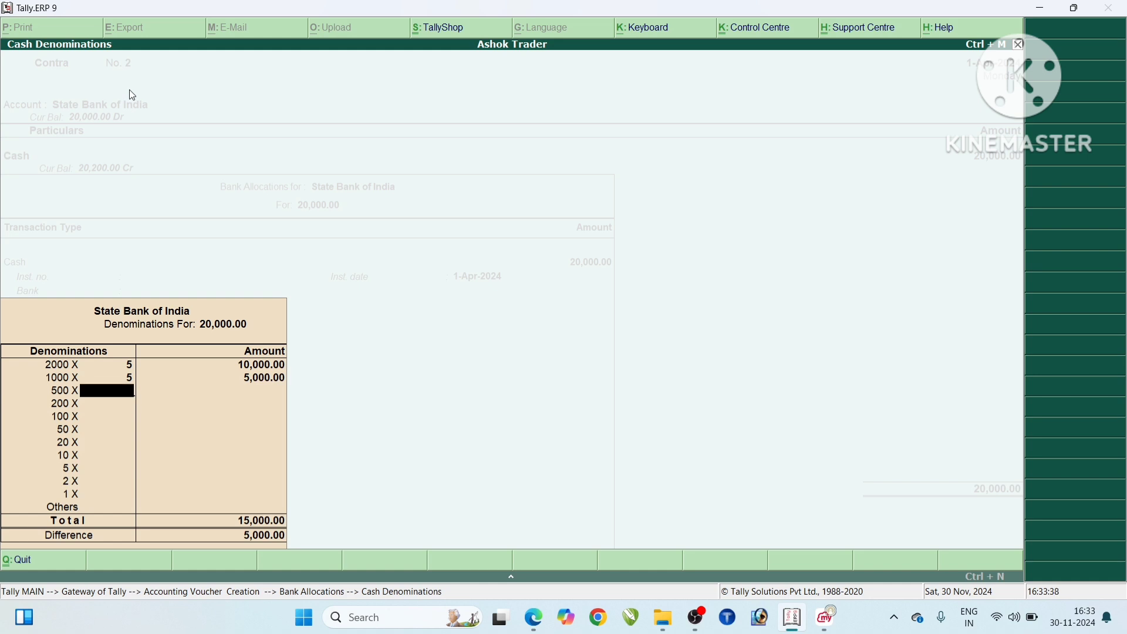
pyautogui.write('10')
pyautogui.press('Return')
pyautogui.press('Return')
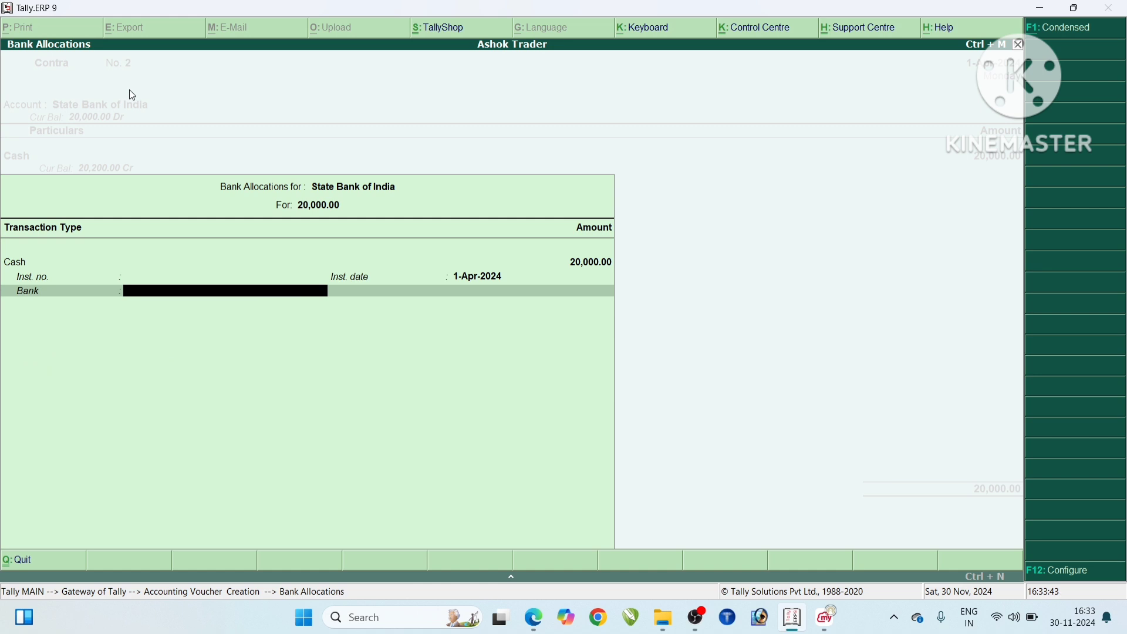
pyautogui.press('Return')
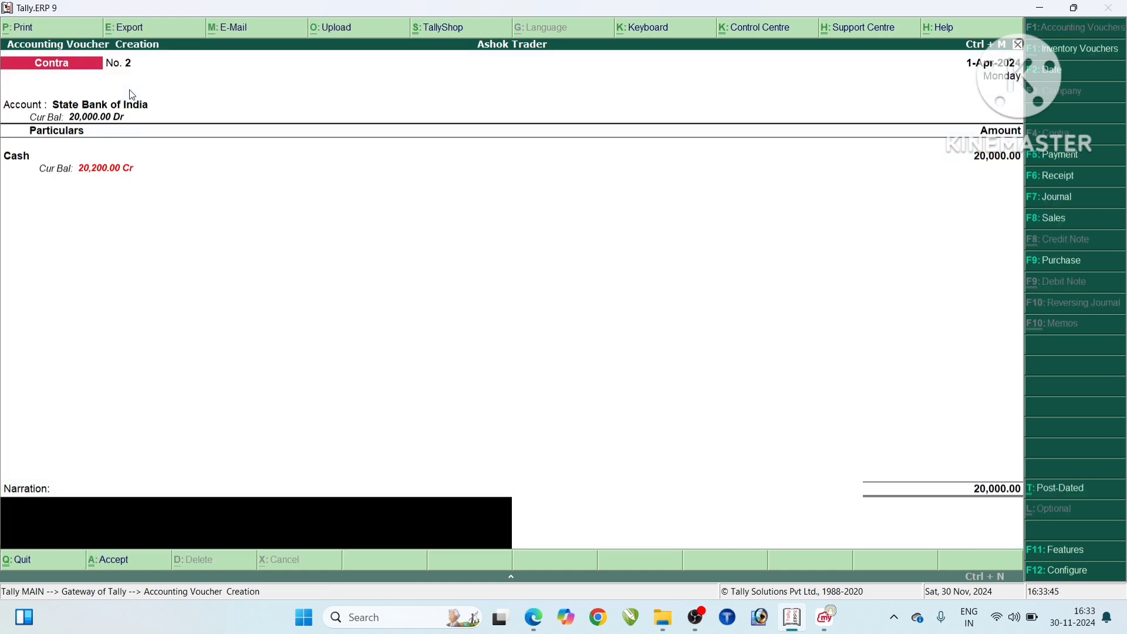
# - Add the narration "Cash Deposit in State bank Of India", save the Contra voucher and leave voucher entry
pyautogui.write('Cash Deposit in State bank Of')
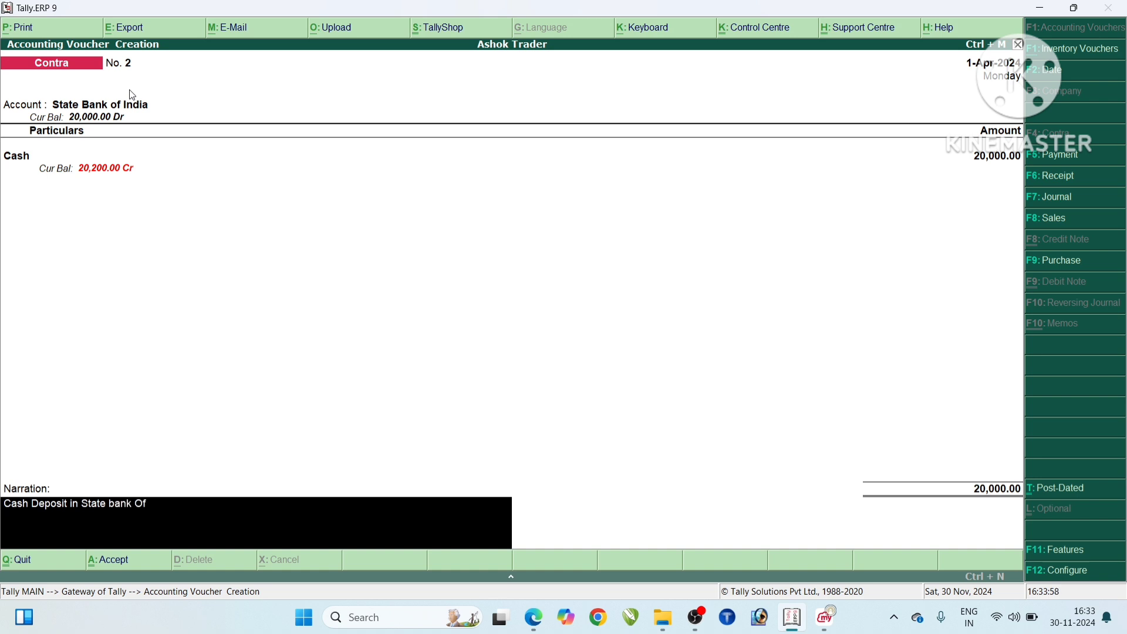
pyautogui.write(' India')
pyautogui.press('Return')
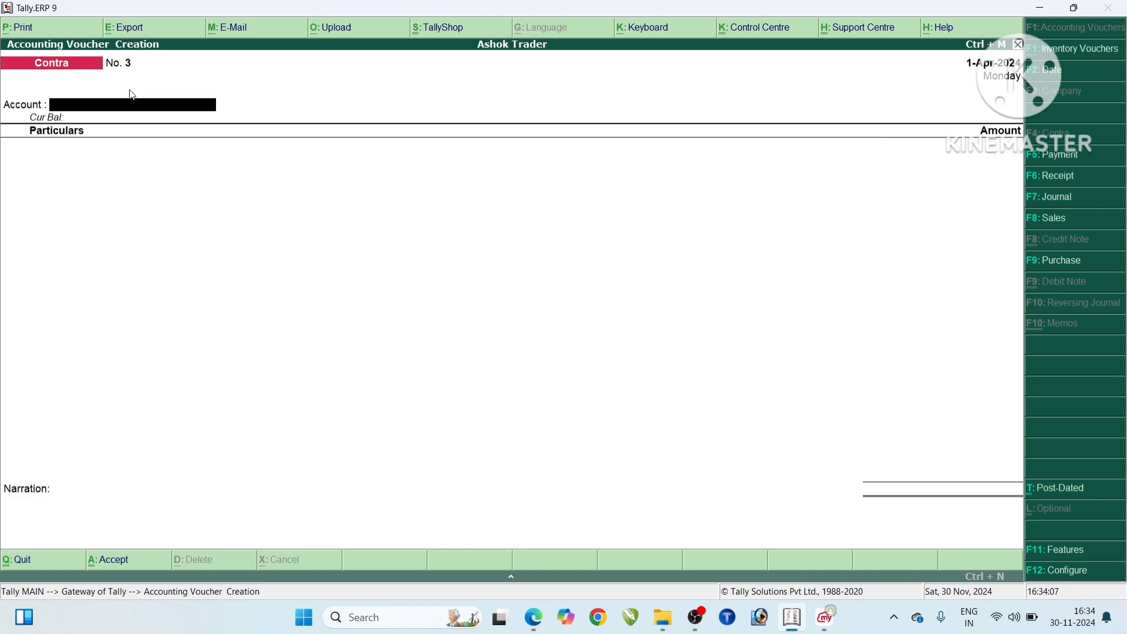
pyautogui.press('Escape')
pyautogui.press('Return')
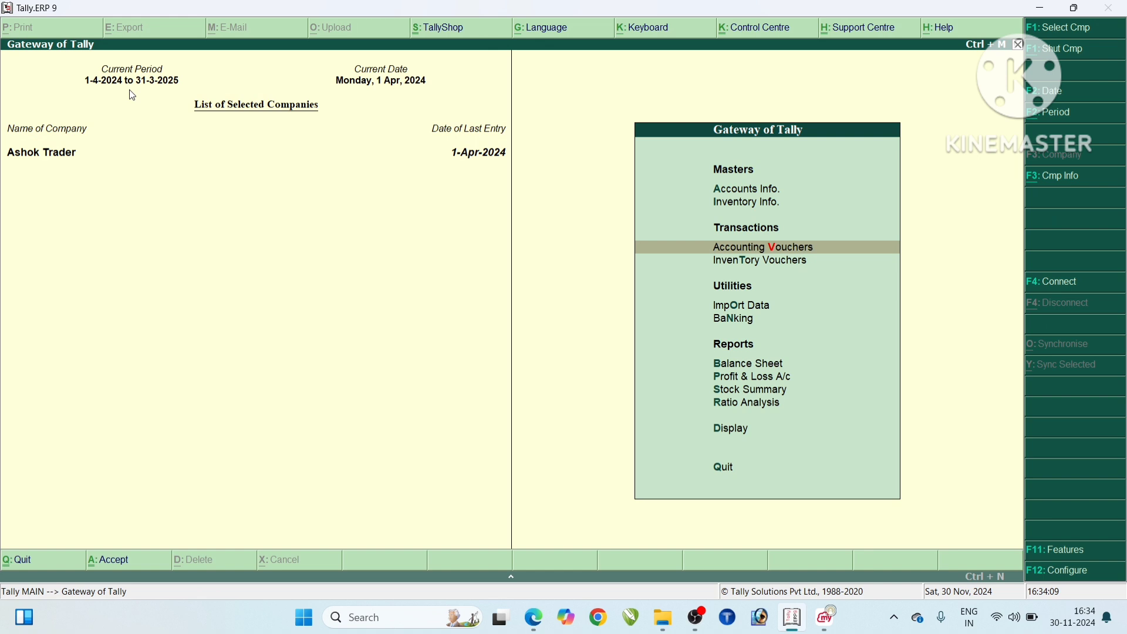
# - Open Contra voucher No. 2 from the Day Book to review the recorded cash deposit
pyautogui.click(741, 437)
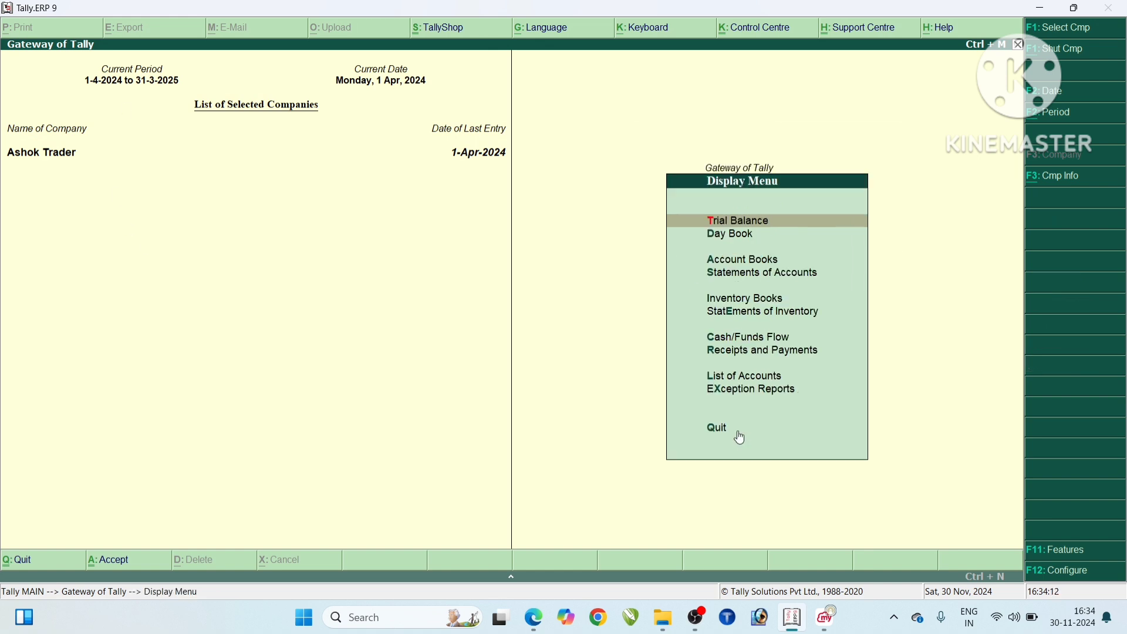
pyautogui.click(740, 238)
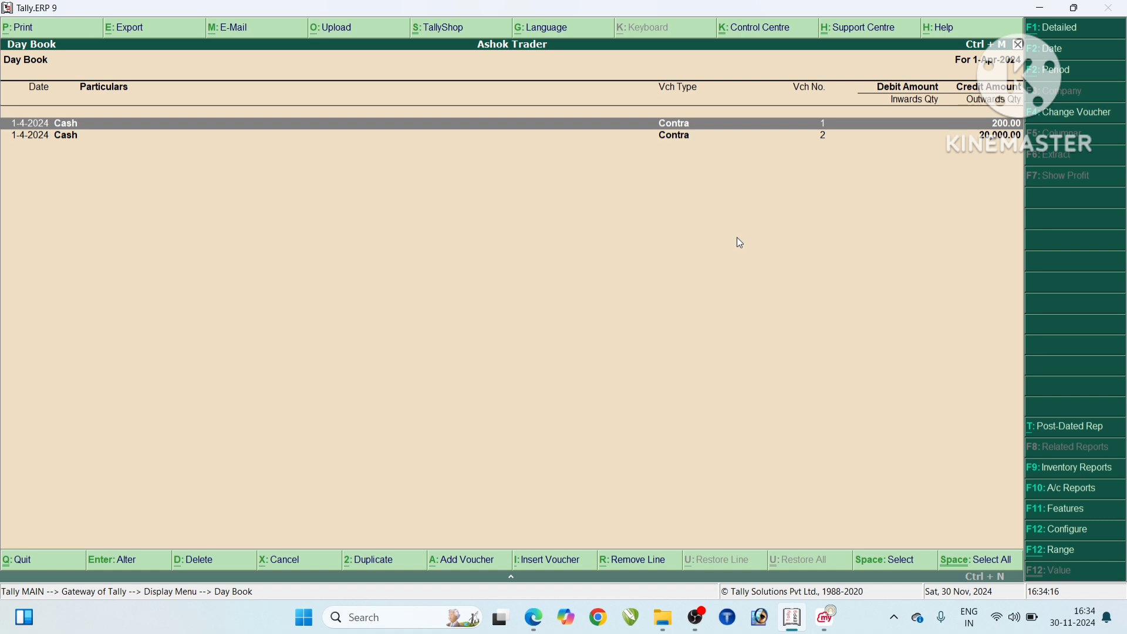
pyautogui.press('Down')
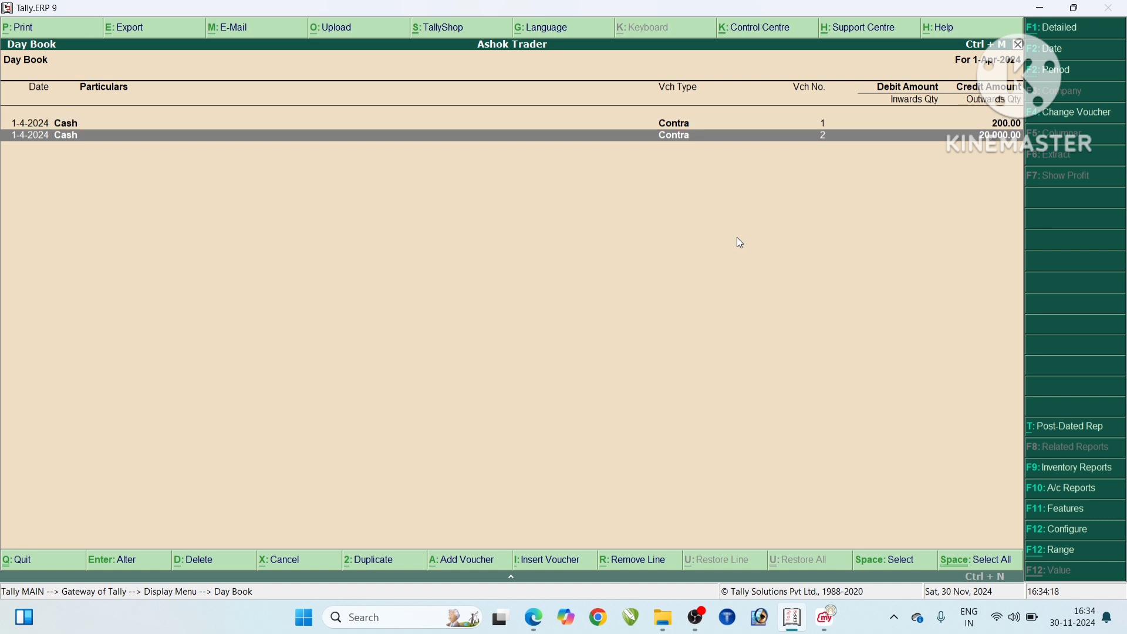
pyautogui.press('Return')
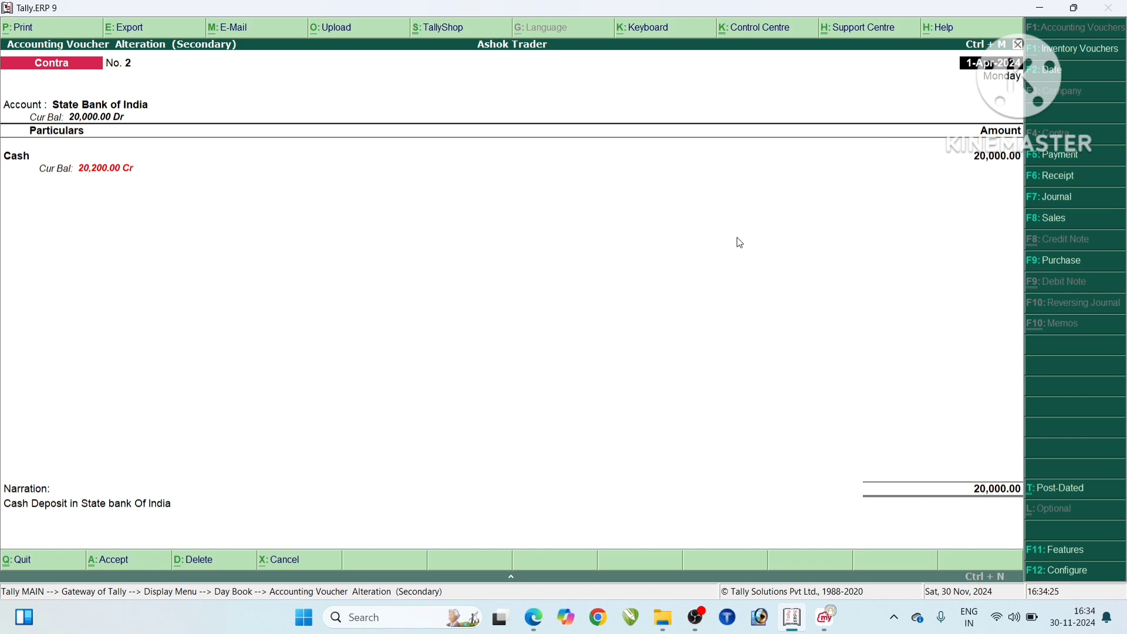
# - Examine an enlarged print preview of Contra voucher No. 2, then return to the Gateway of Tally
pyautogui.hotkey('alt', 'p')
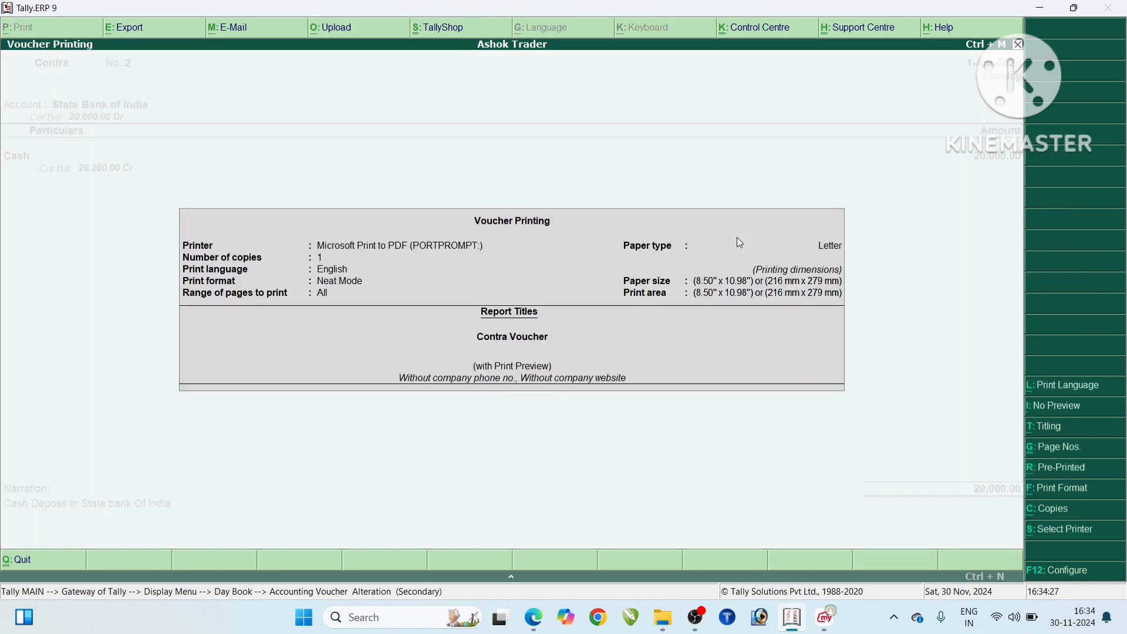
pyautogui.press('Return')
pyautogui.press('Return')
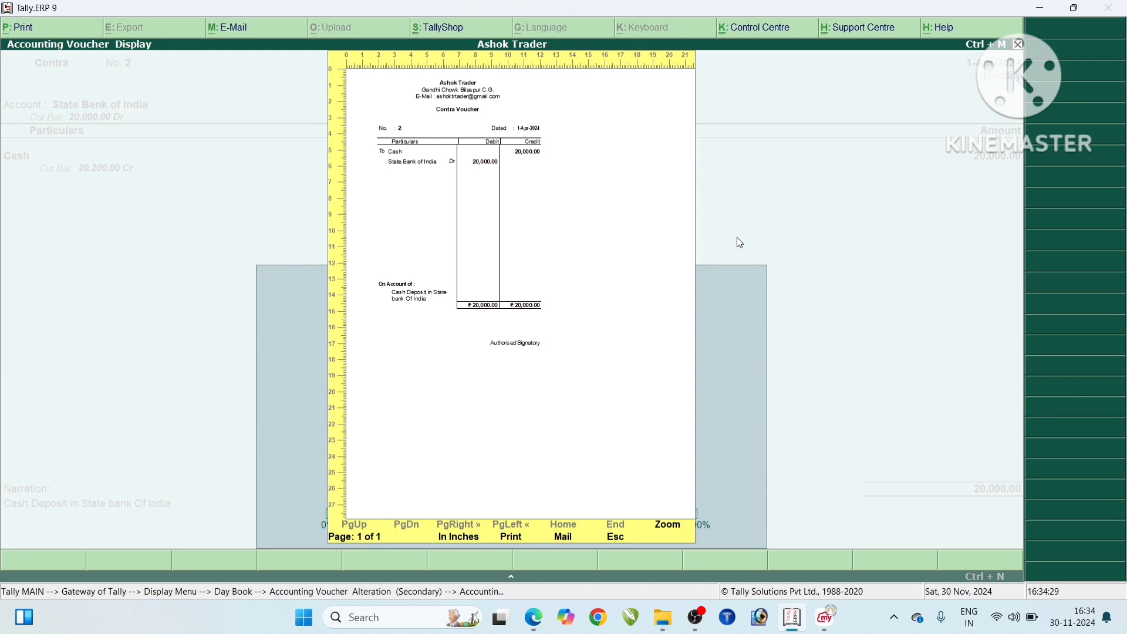
pyautogui.click(678, 523)
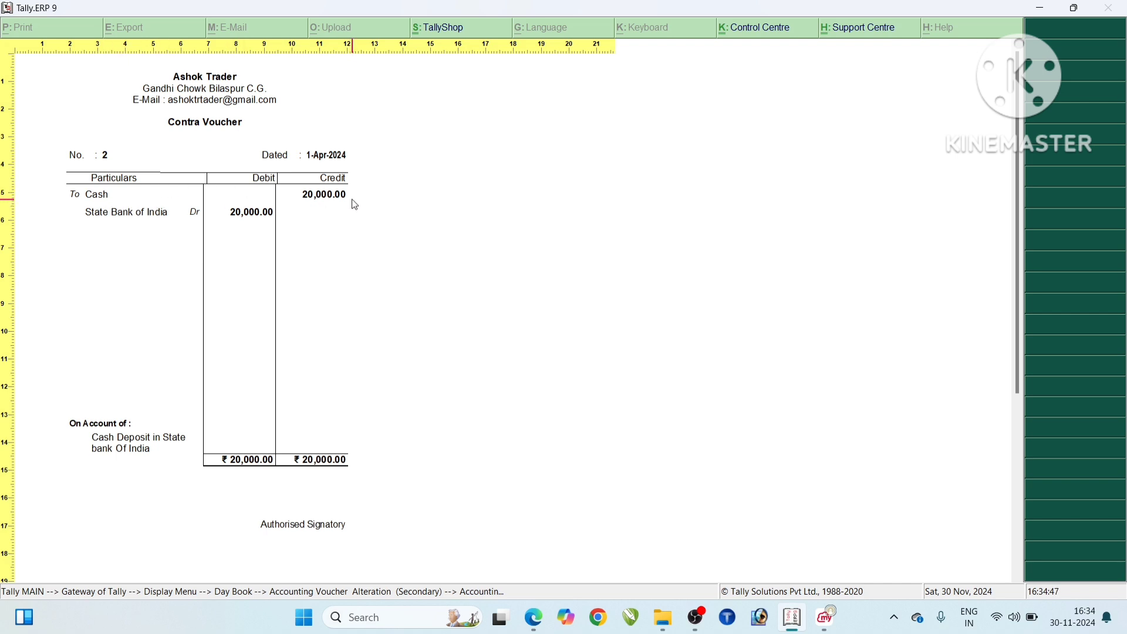
pyautogui.press('Escape')
pyautogui.press('Escape')
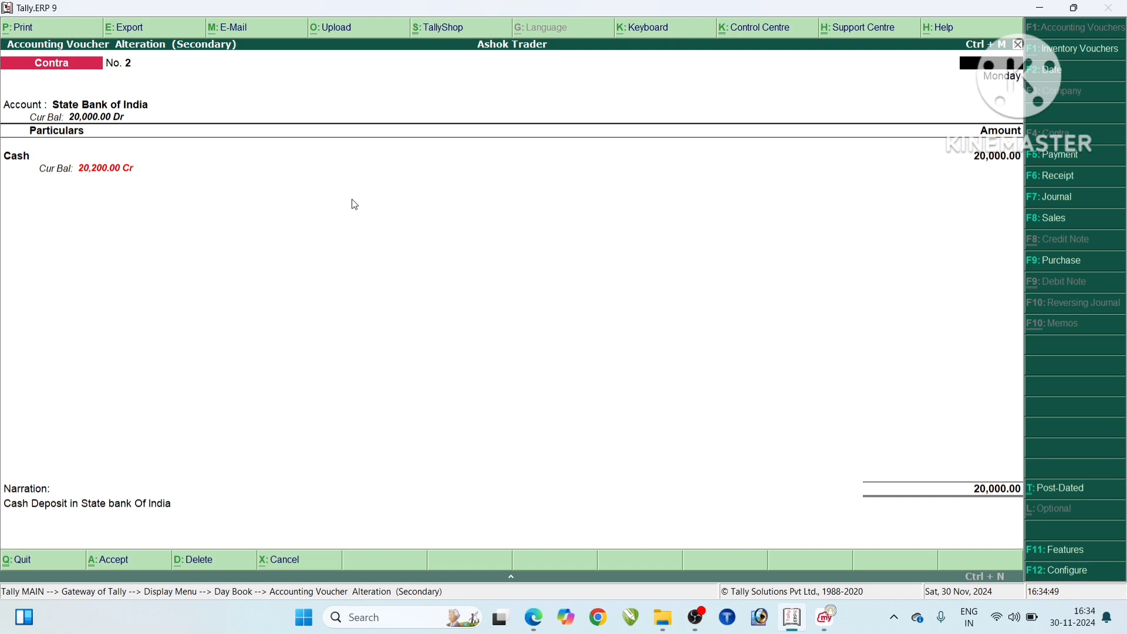
pyautogui.press('Escape')
pyautogui.press('Return')
pyautogui.press('Escape')
pyautogui.press('Escape')
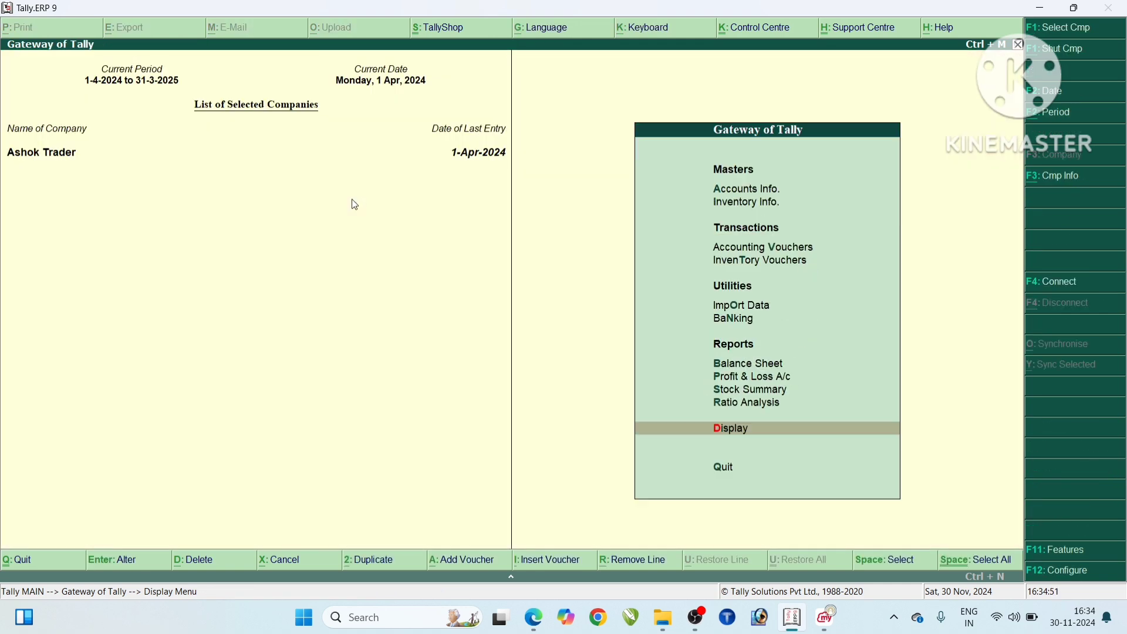
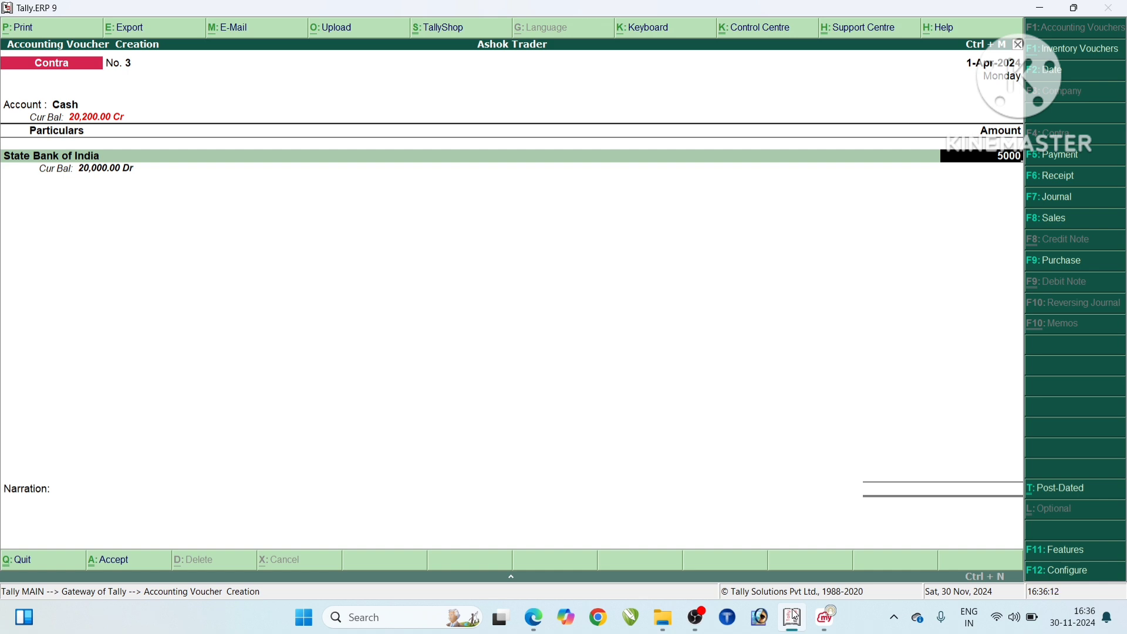
# - Enter the 5,000 amount for State Bank of India and complete its bank allocation as Cheque, without an instrument number
pyautogui.press('Return')
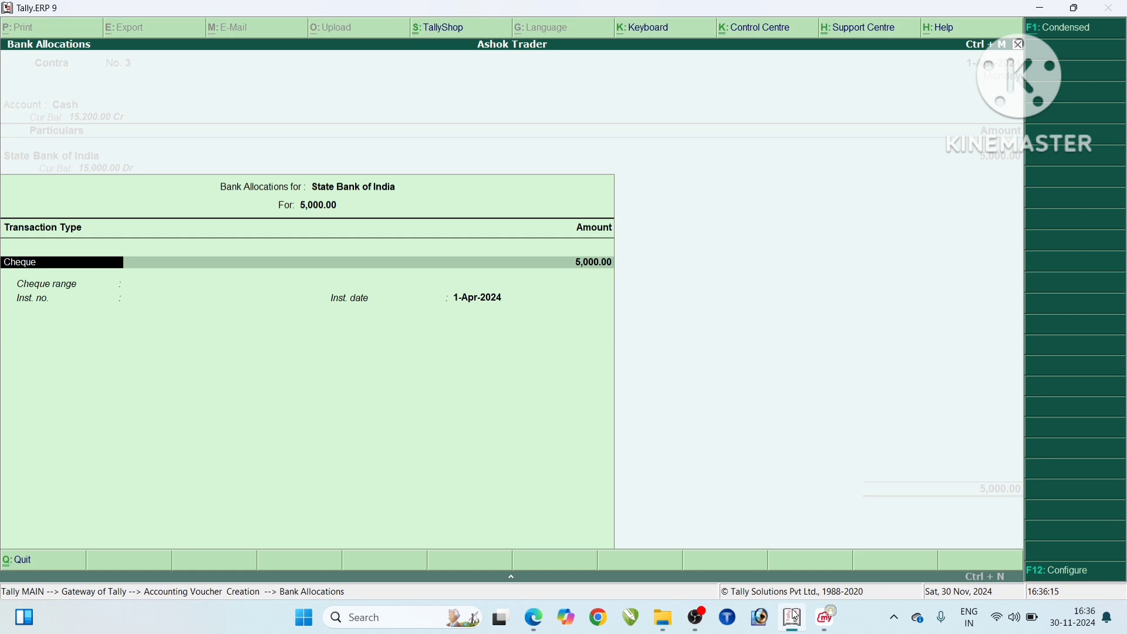
pyautogui.press('Return')
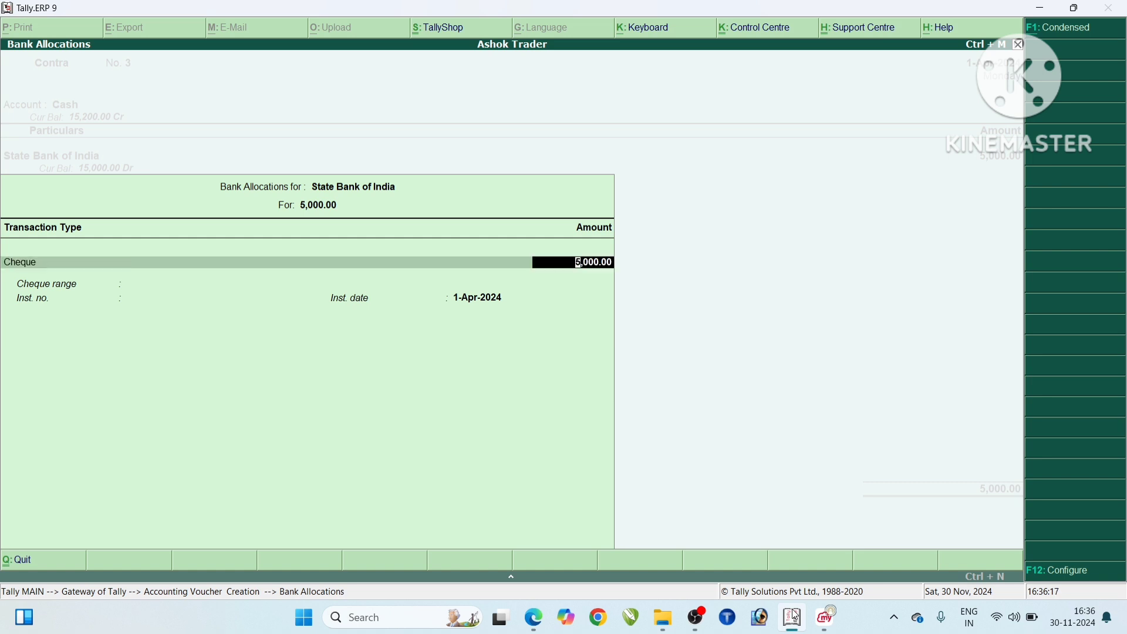
pyautogui.press('Return')
pyautogui.press('Return')
pyautogui.press('Return')
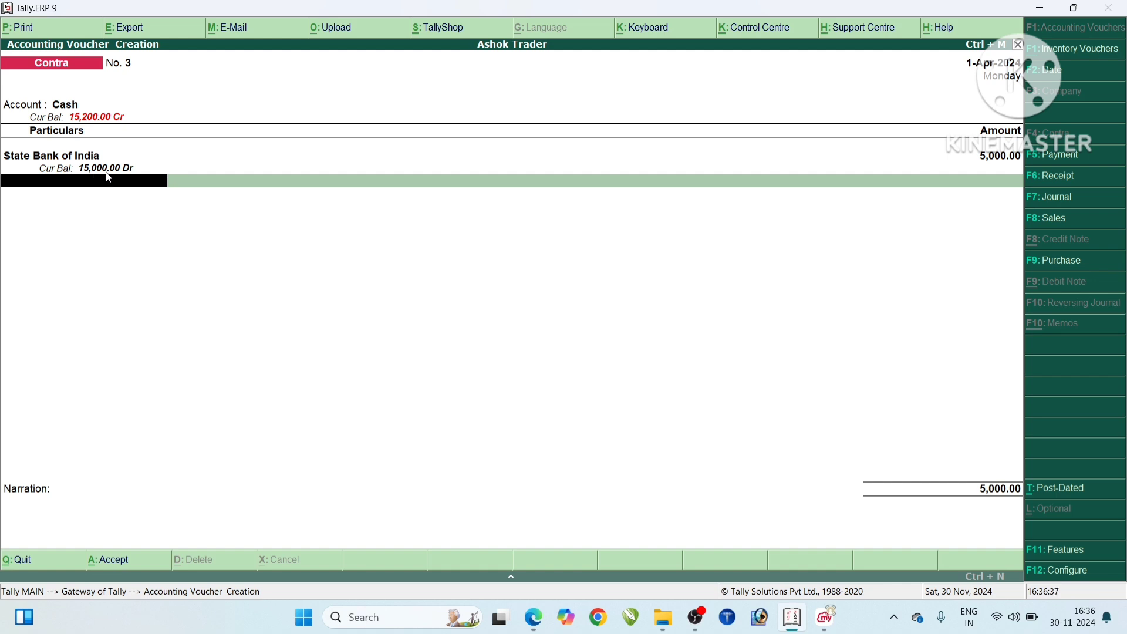
# - Add the narration "Cash Wihtdraw From SBI", save the Contra voucher and leave voucher entry
pyautogui.press('Return')
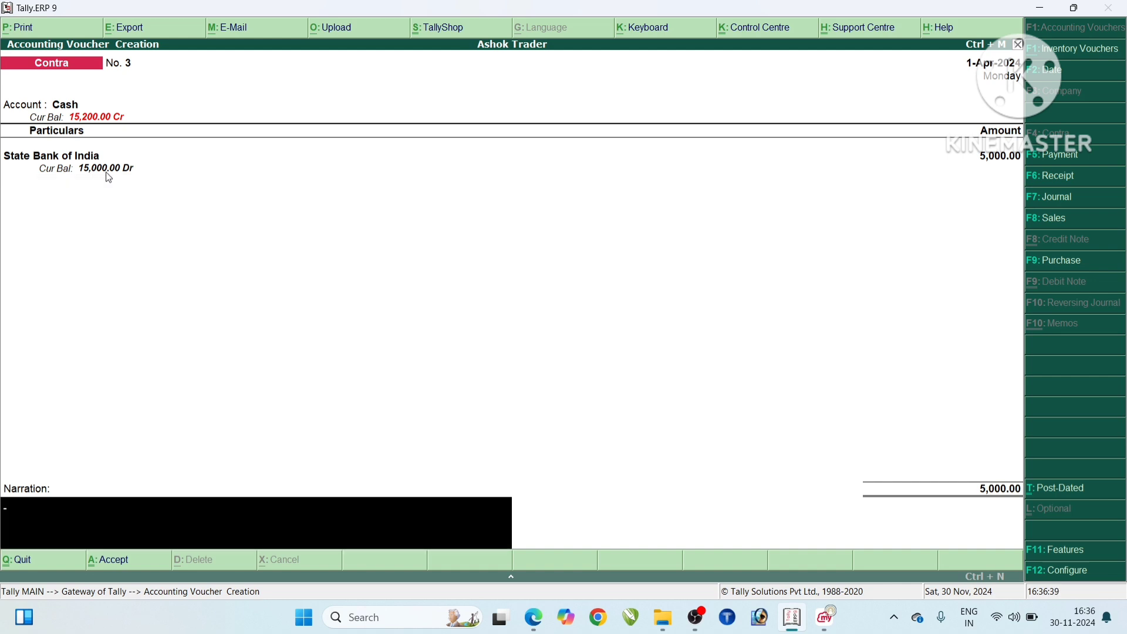
pyautogui.write('Cash Wihtdraw From SBI')
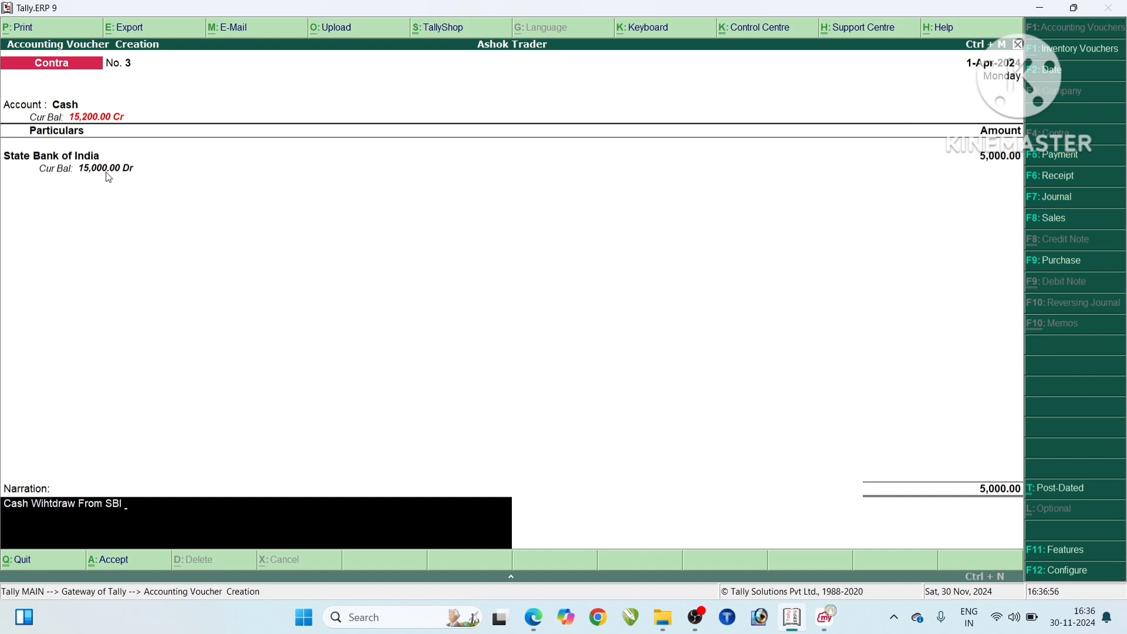
pyautogui.press('Return')
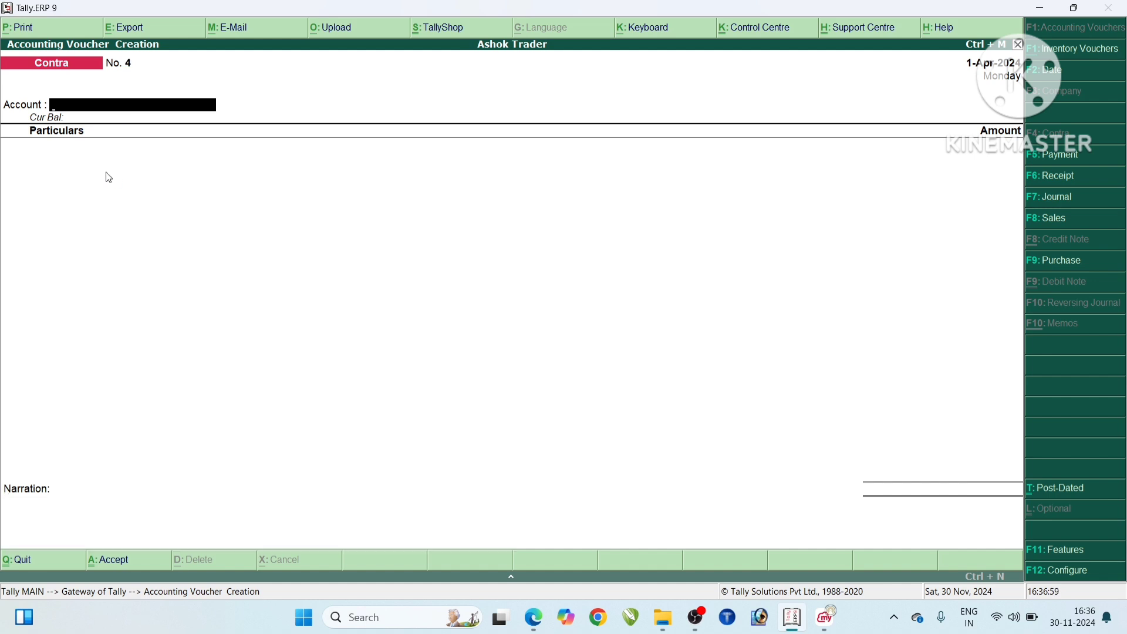
pyautogui.press('Escape')
pyautogui.press('Return')
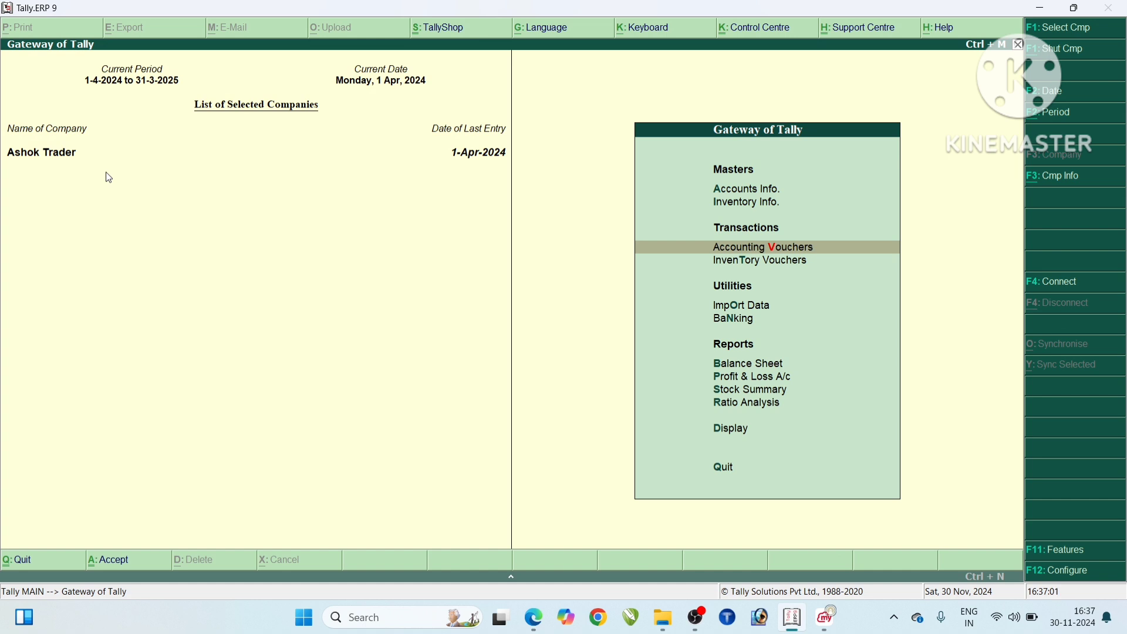
# - Open Contra voucher No. 3 from the Day Book to review the recorded cash withdrawal
pyautogui.press('d')
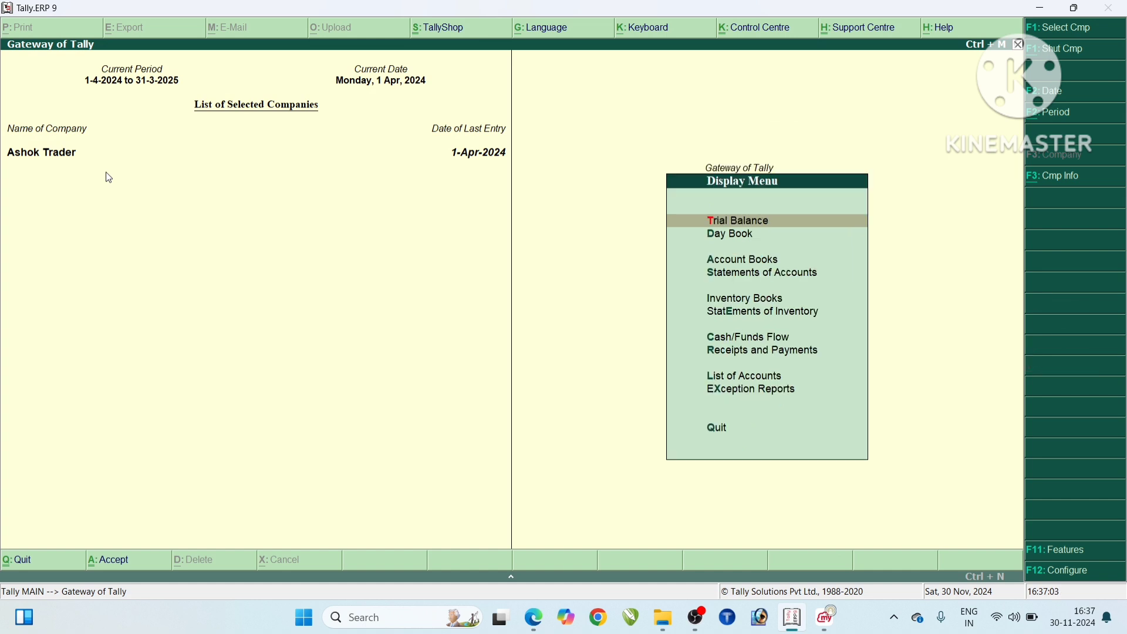
pyautogui.press('y')
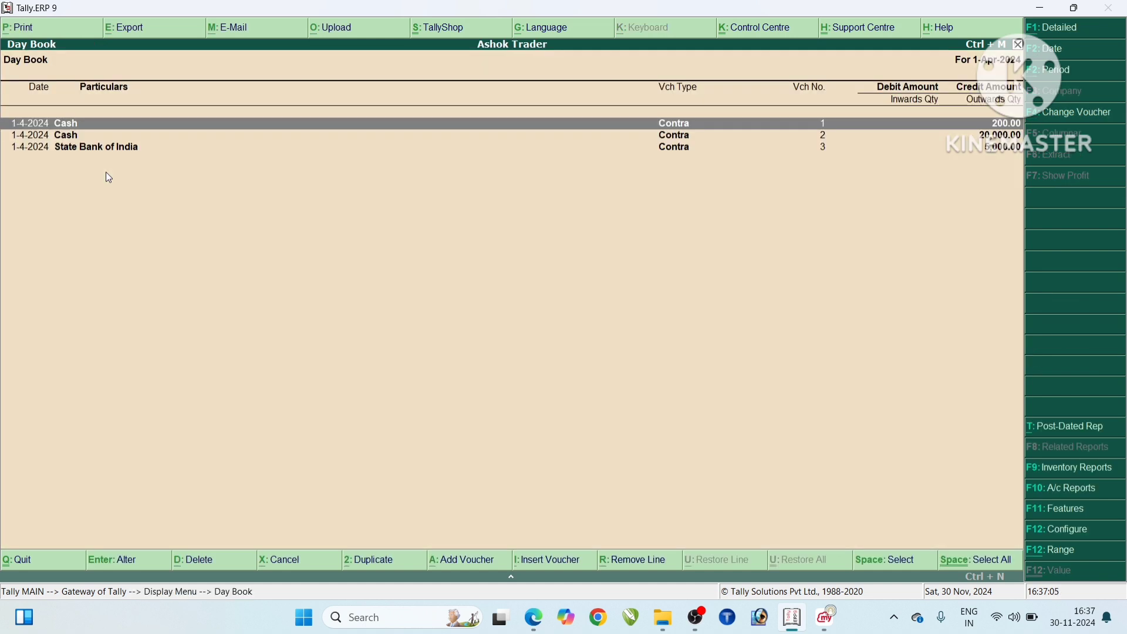
pyautogui.press('Down')
pyautogui.press('Down')
pyautogui.press('Return')
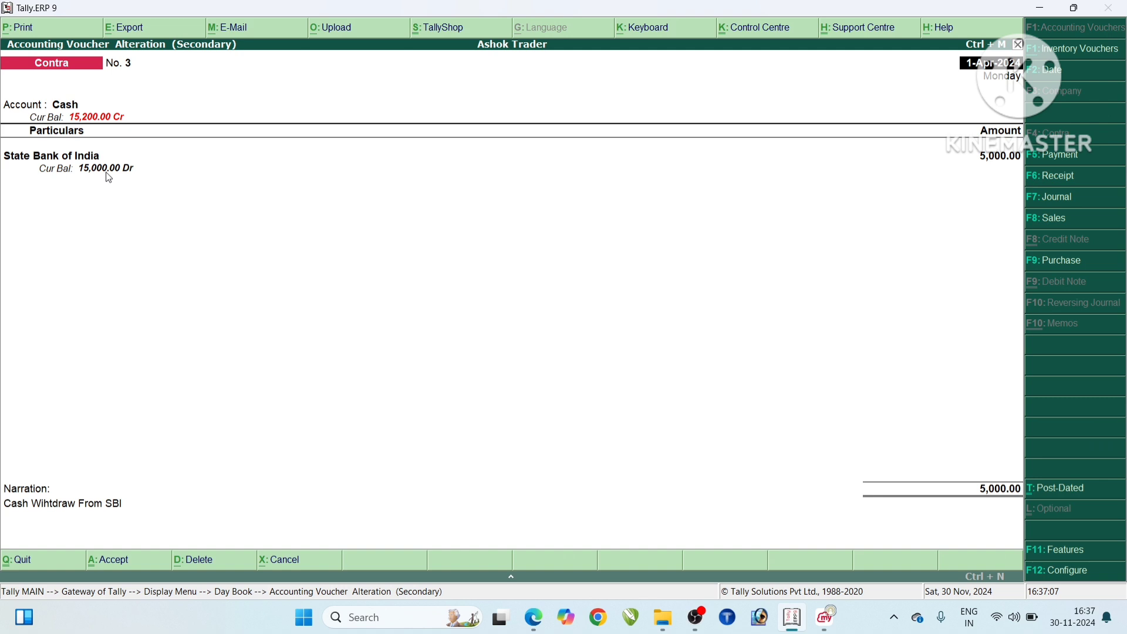
# - Examine an enlarged print preview of Contra voucher No. 3, then return to the Gateway of Tally
pyautogui.hotkey('alt', 'p')
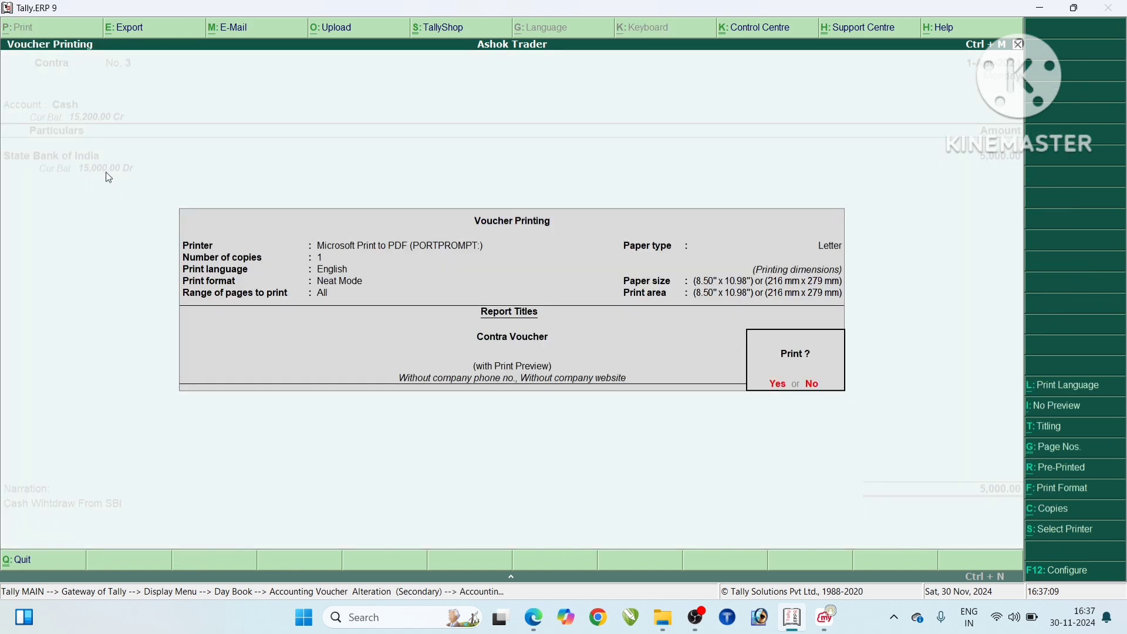
pyautogui.press('Return')
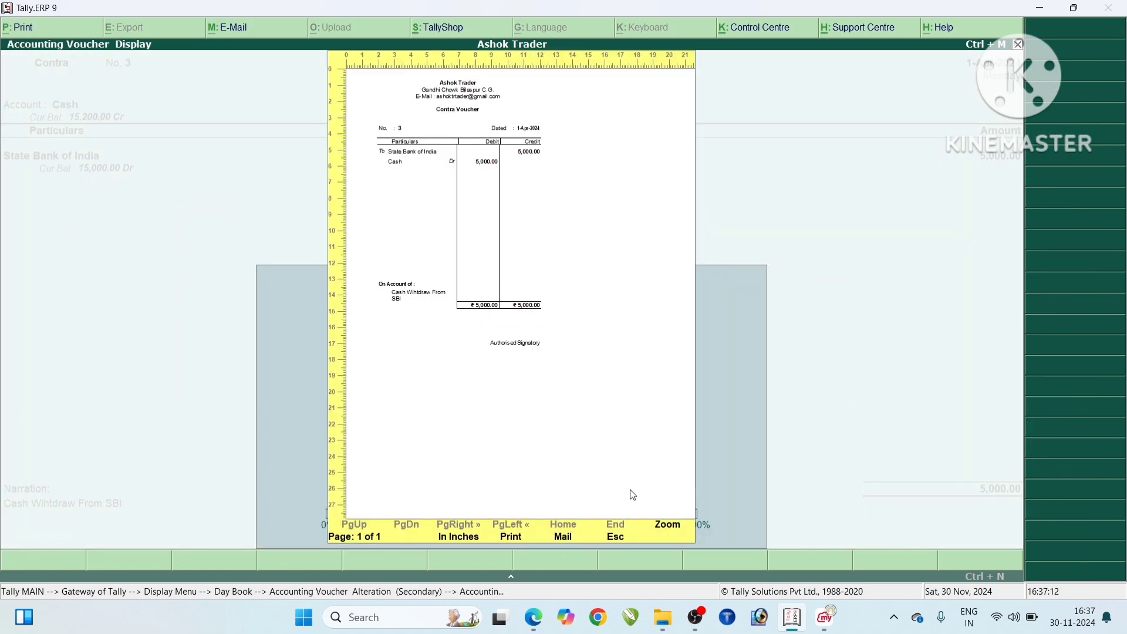
pyautogui.click(675, 522)
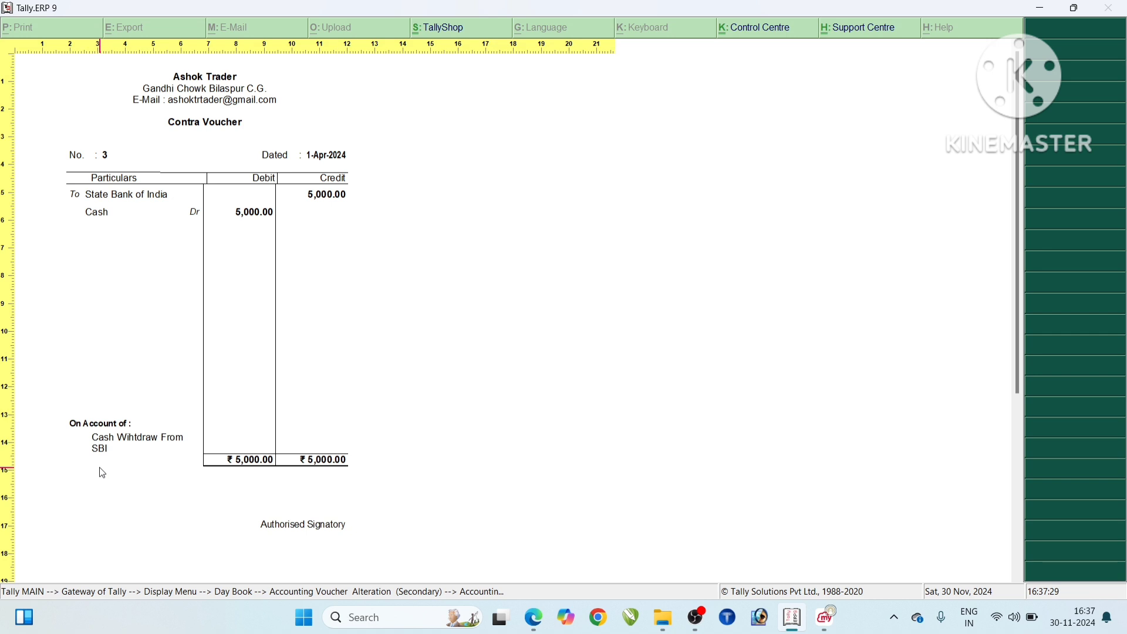
pyautogui.press('Escape')
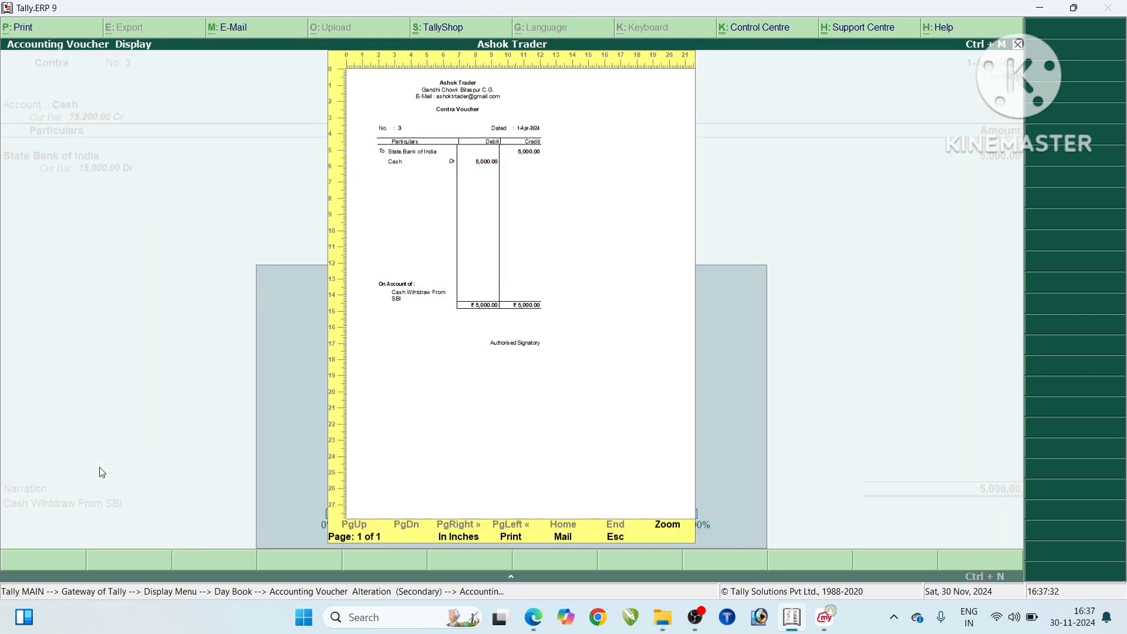
pyautogui.press('Escape')
pyautogui.press('Escape')
pyautogui.press('Escape')
pyautogui.press('Escape')
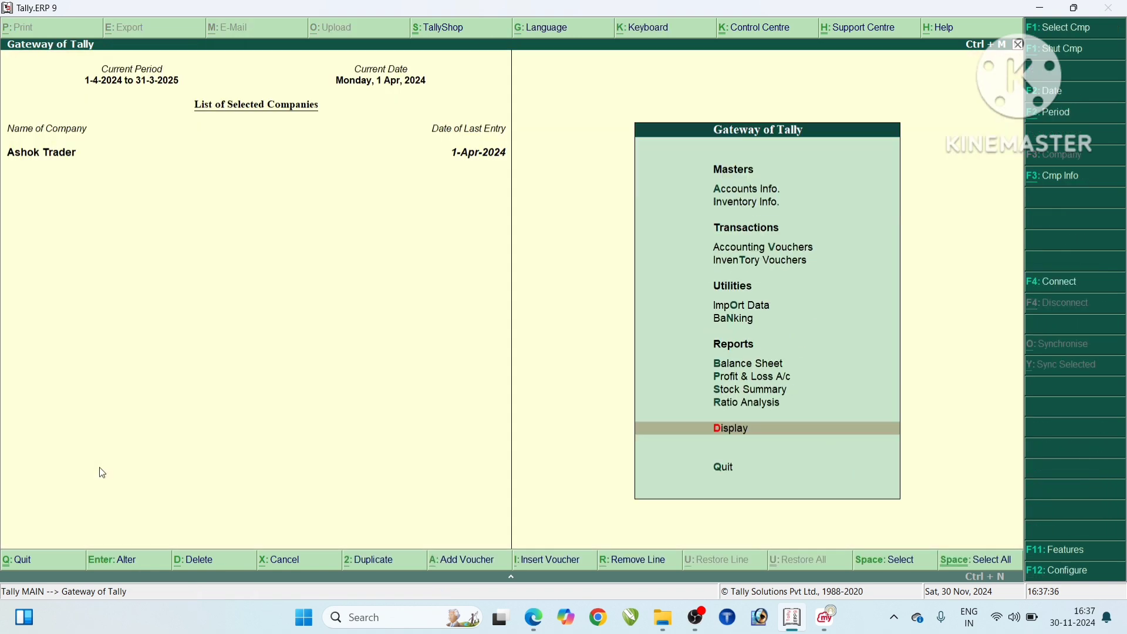
# - Switch to the Contra voucher PDF in Edge and read Example 3 about the bank-to-bank transfer
pyautogui.click(537, 629)
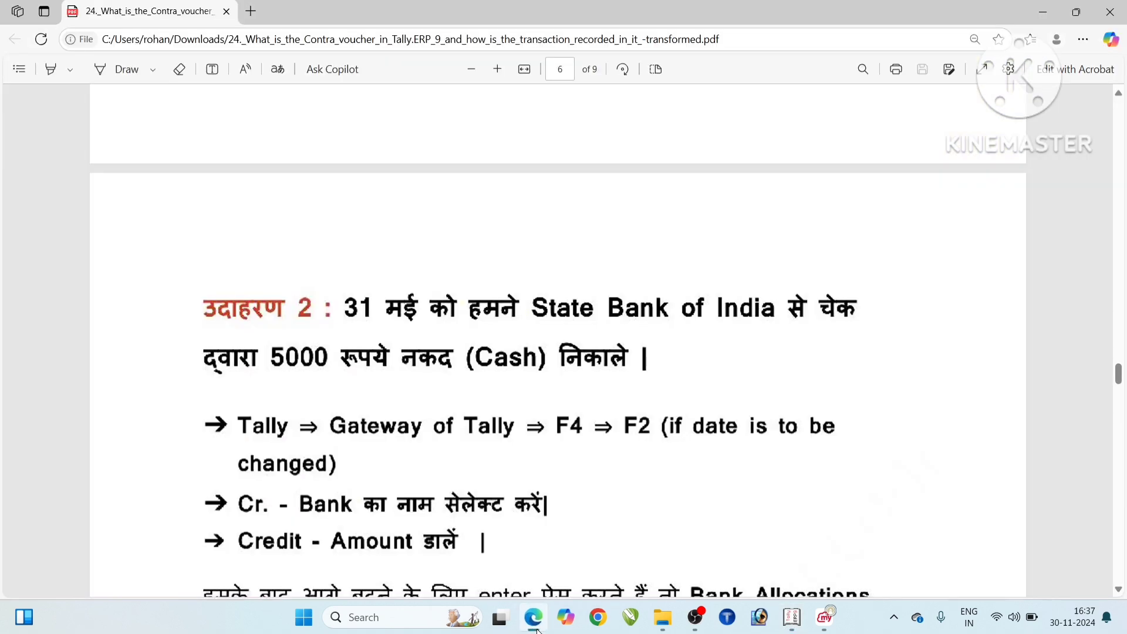
pyautogui.scroll(-9, 492, 424)
pyautogui.scroll(-20, 492, 423)
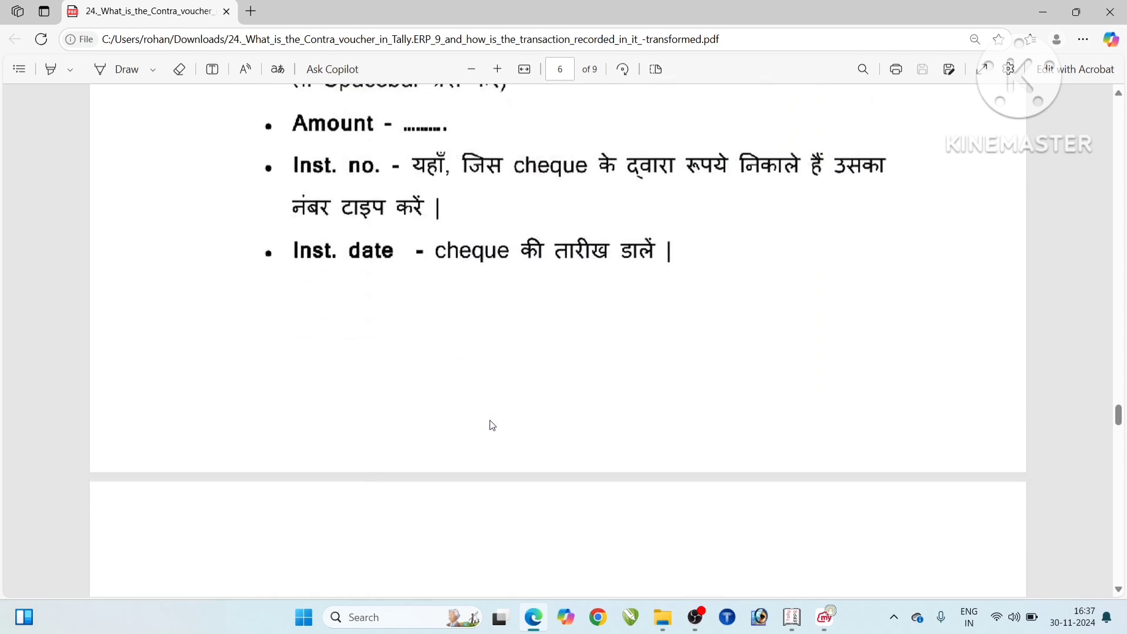
pyautogui.scroll(12, 492, 424)
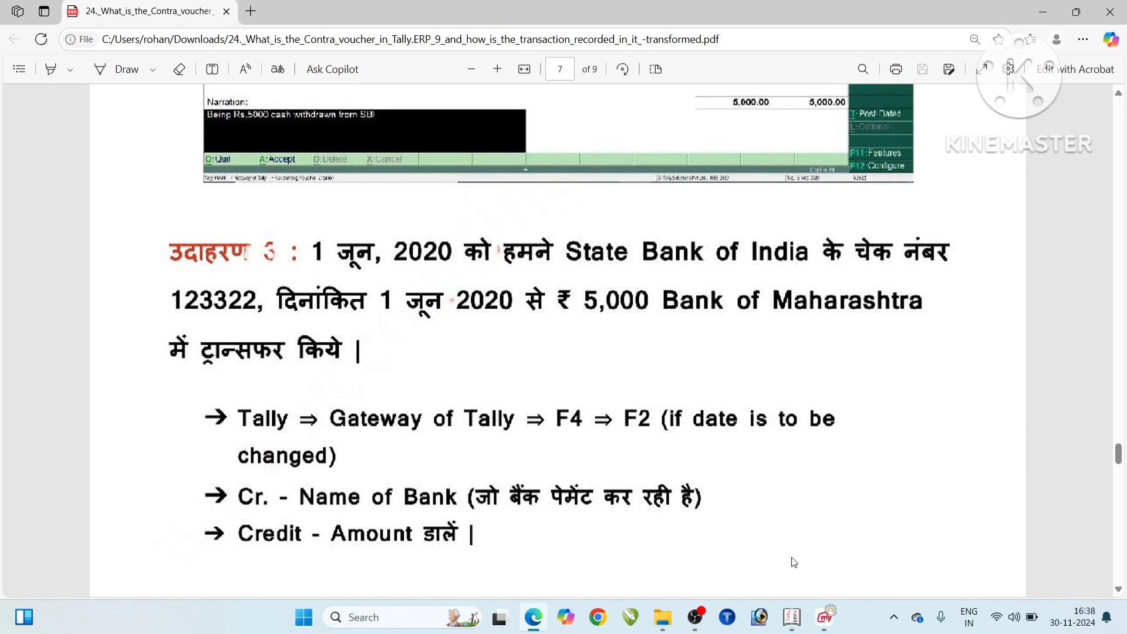
# - Switch back to Tally.ERP 9 and start creating a single ledger
pyautogui.click(789, 626)
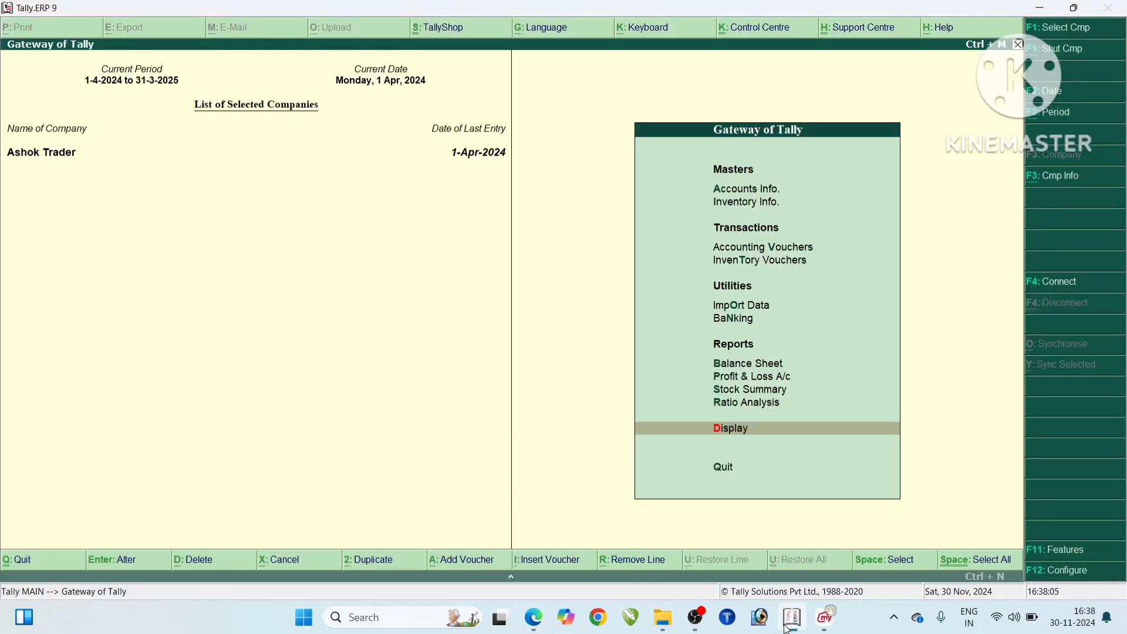
pyautogui.press('a')
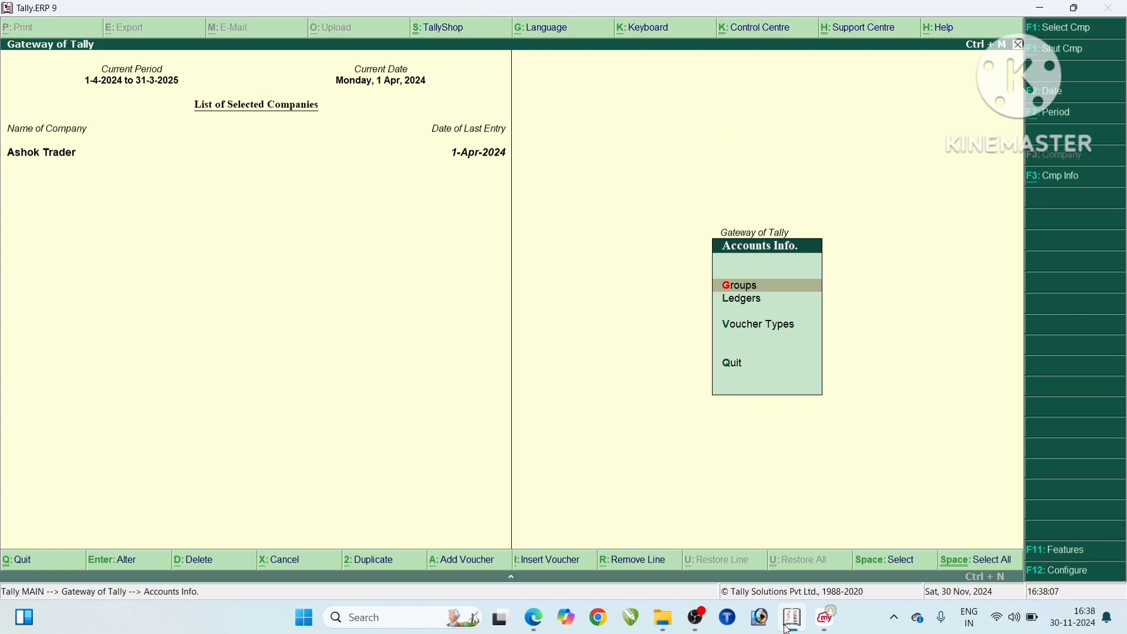
pyautogui.write('lc')
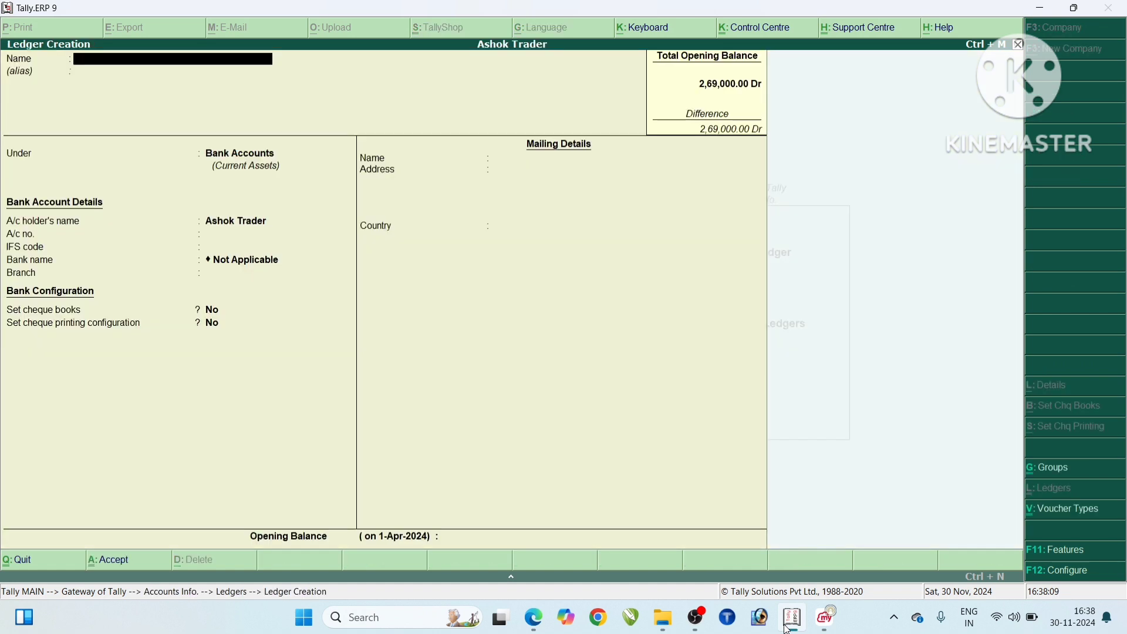
# - Try naming the new bank ledger "Bank of Maharastra", and after that "Bank of Baroda"
pyautogui.write('Bank of Maharastra')
pyautogui.press('Return')
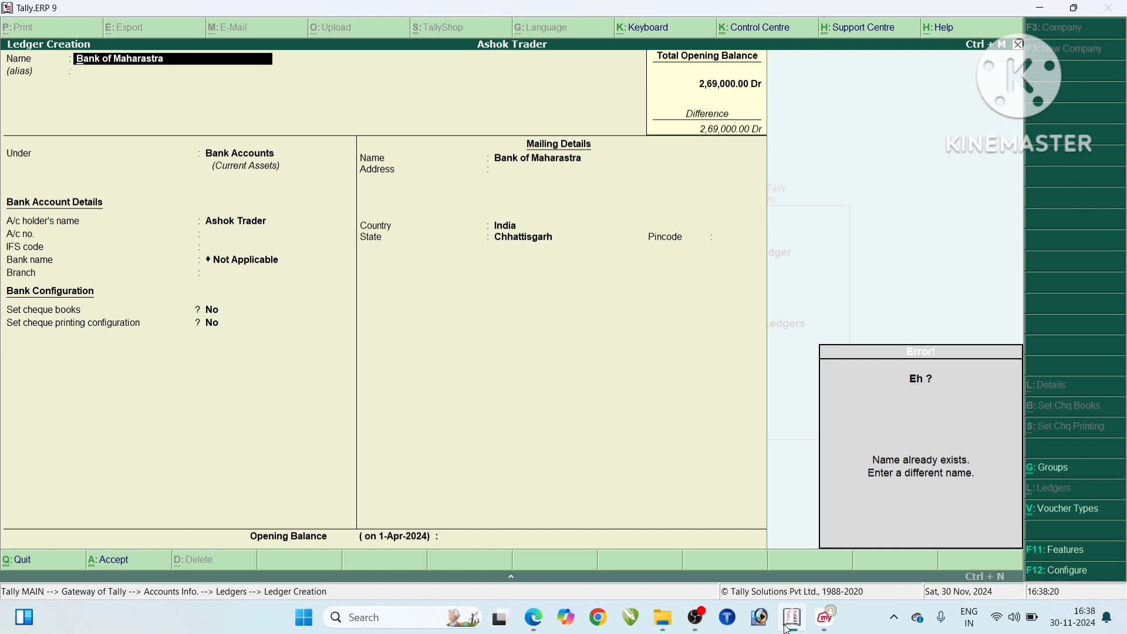
pyautogui.press('BackSpace')
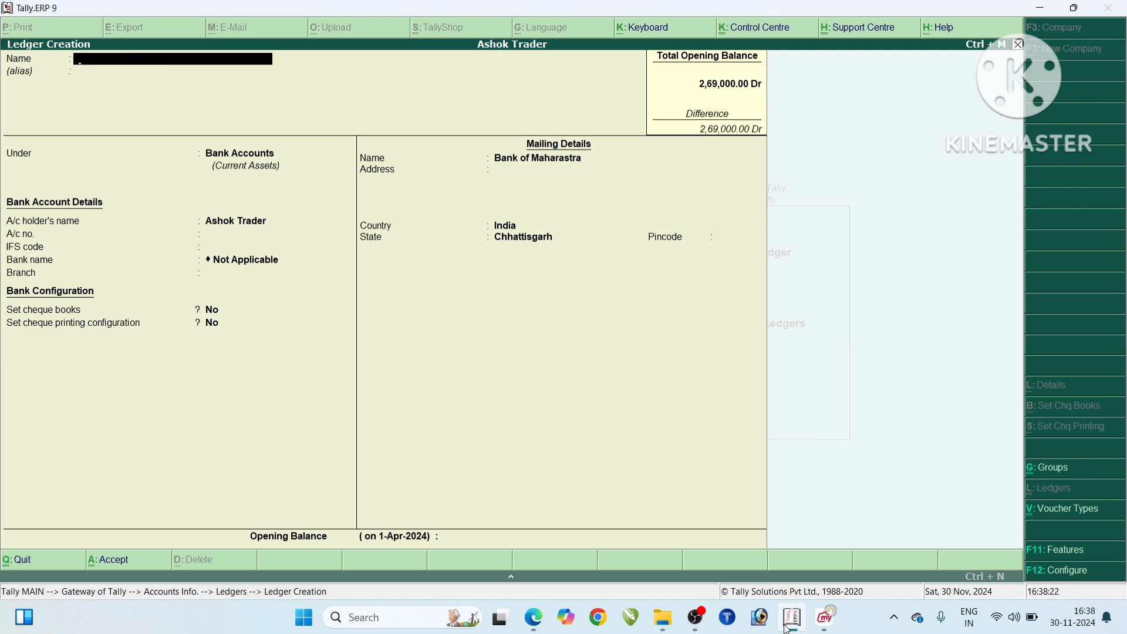
pyautogui.write('Bank of Baroda')
pyautogui.press('Return')
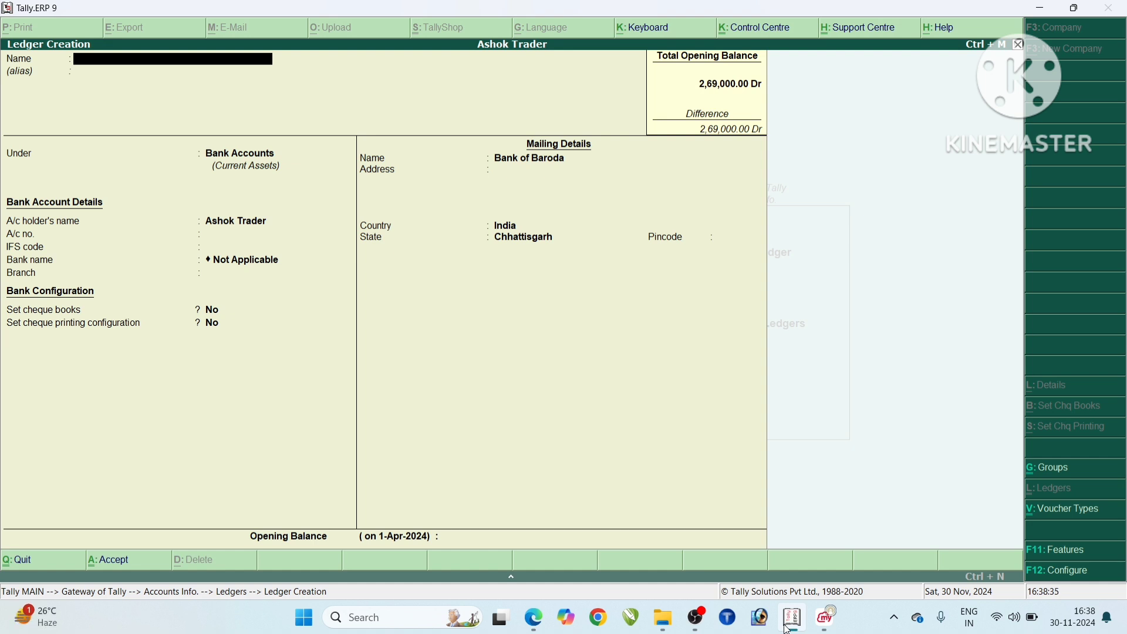
# - Create the ledger "IDBI Bank" under Bank Accounts with the default bank and mailing details, then leave ledger creation
pyautogui.write('IDBI Bank')
pyautogui.press('Return')
pyautogui.press('Return')
pyautogui.press('Return')
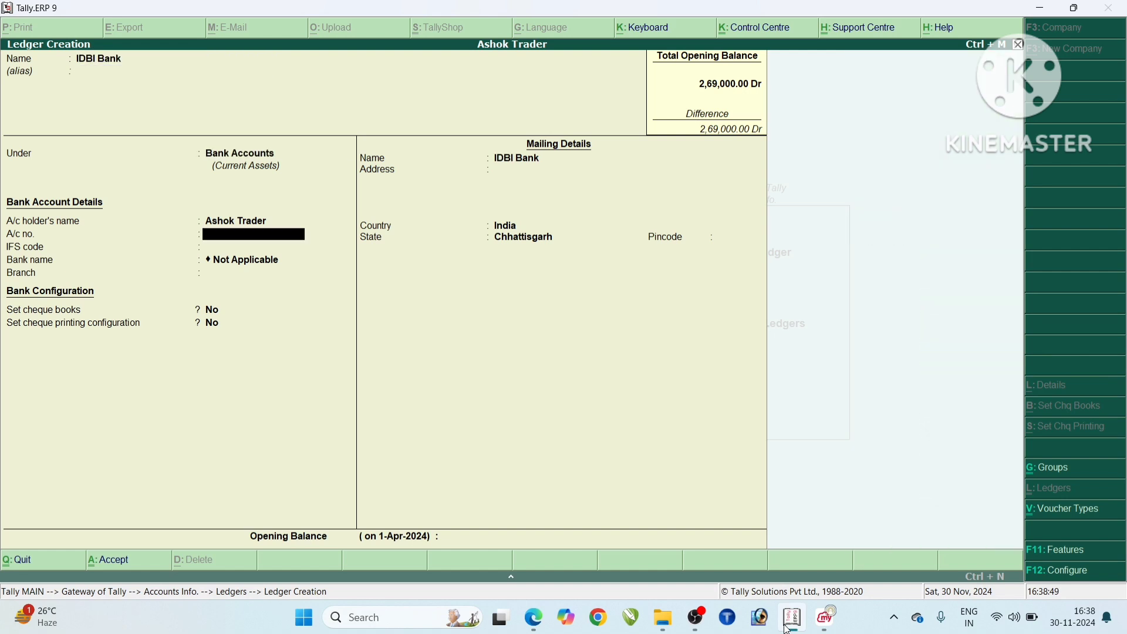
pyautogui.press('Return')
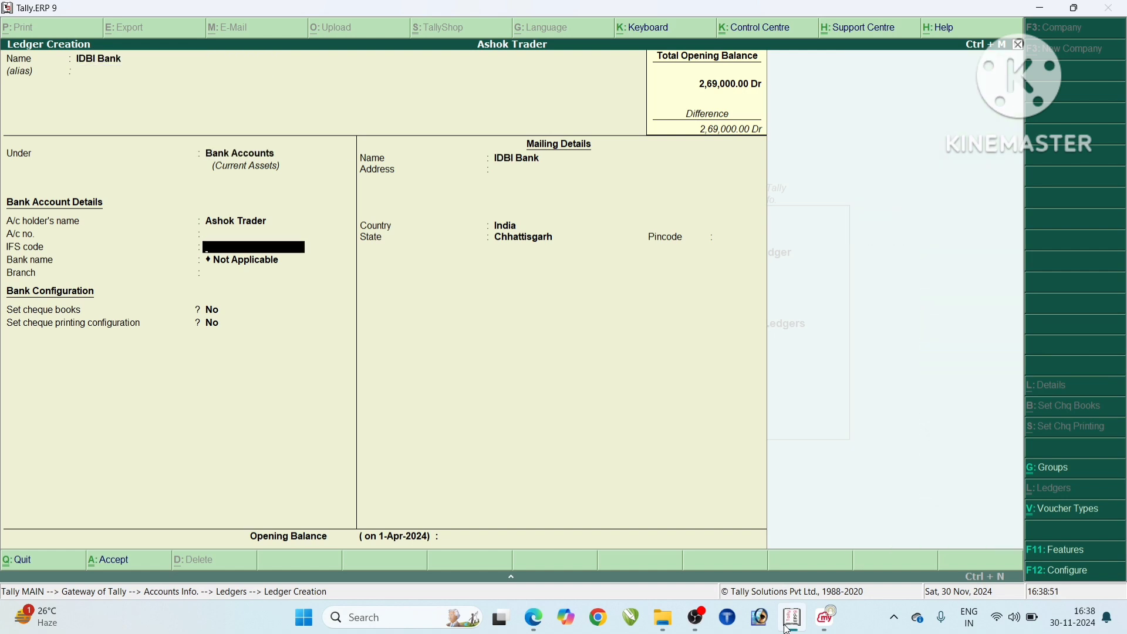
pyautogui.press('Return')
pyautogui.press('Return')
pyautogui.press('Return')
pyautogui.press('Return')
pyautogui.press('Return')
pyautogui.press('Return')
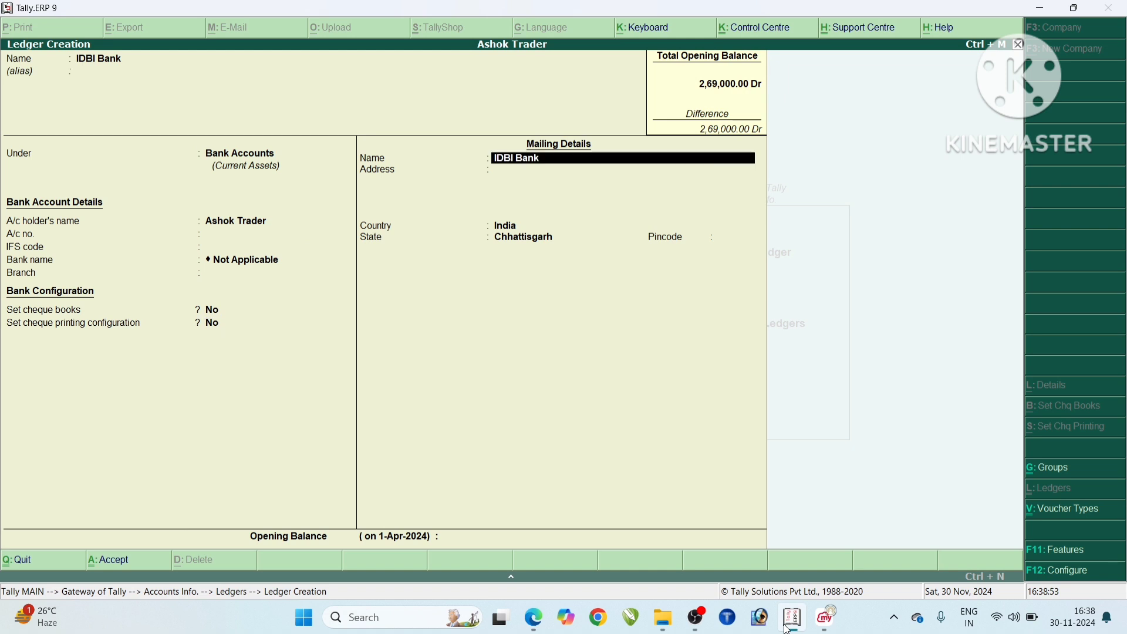
pyautogui.press('Return')
pyautogui.press('Return')
pyautogui.press('Return')
pyautogui.press('Return')
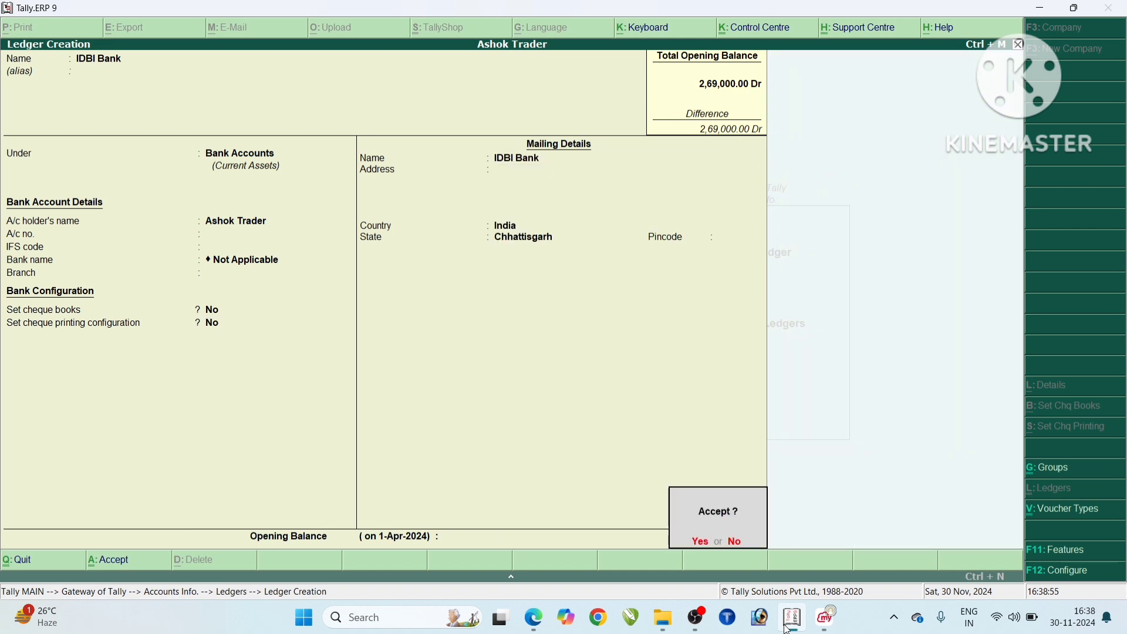
pyautogui.press('Return')
pyautogui.press('Escape')
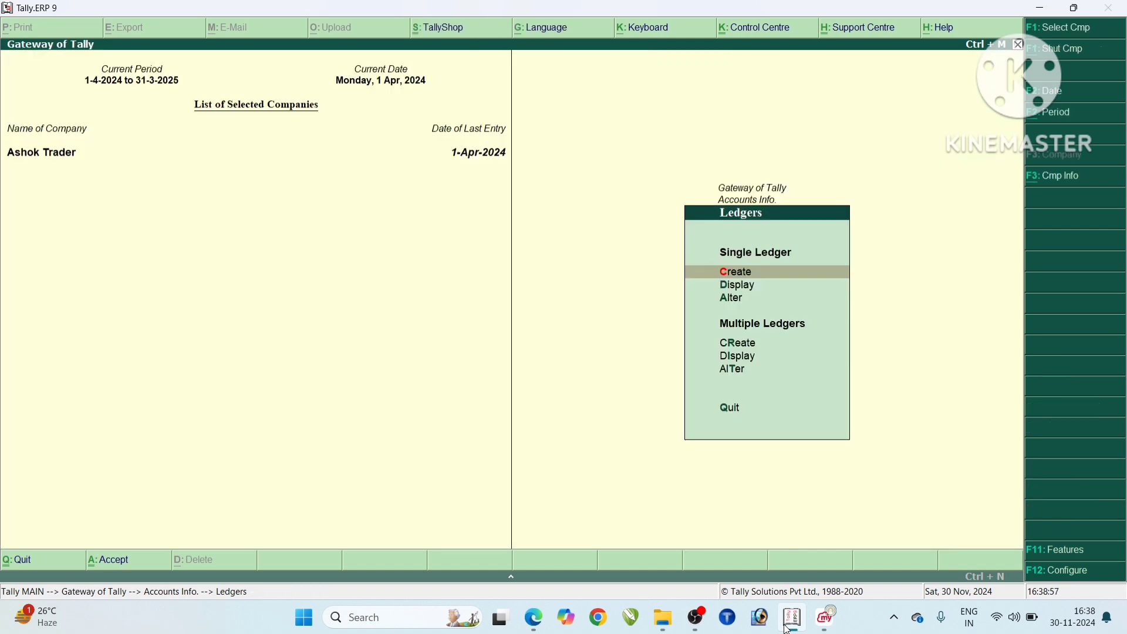
# - Start a new contra voucher, check Example 3 in the contra voucher PDF in Edge, and return to Tally.ERP 9
pyautogui.press('Escape')
pyautogui.press('Escape')
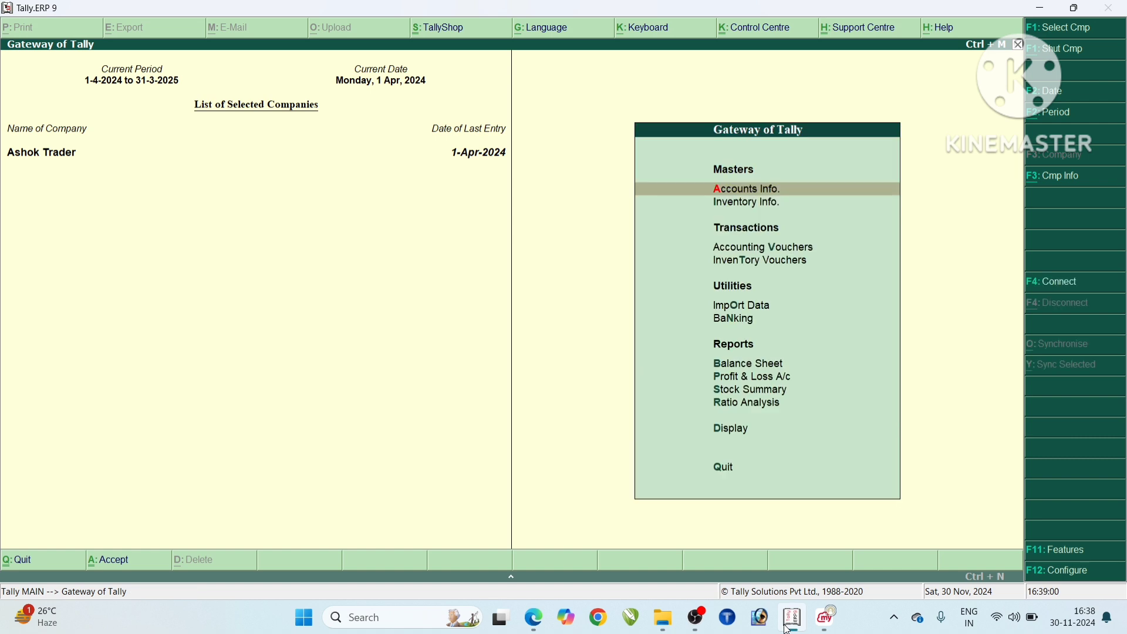
pyautogui.press('v')
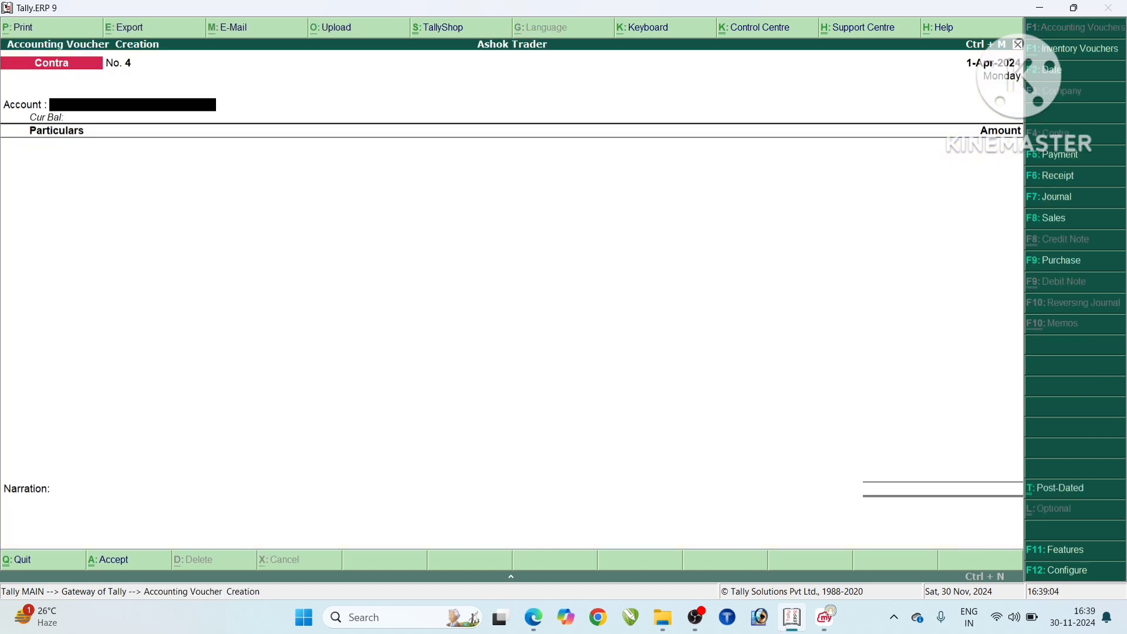
pyautogui.click(545, 623)
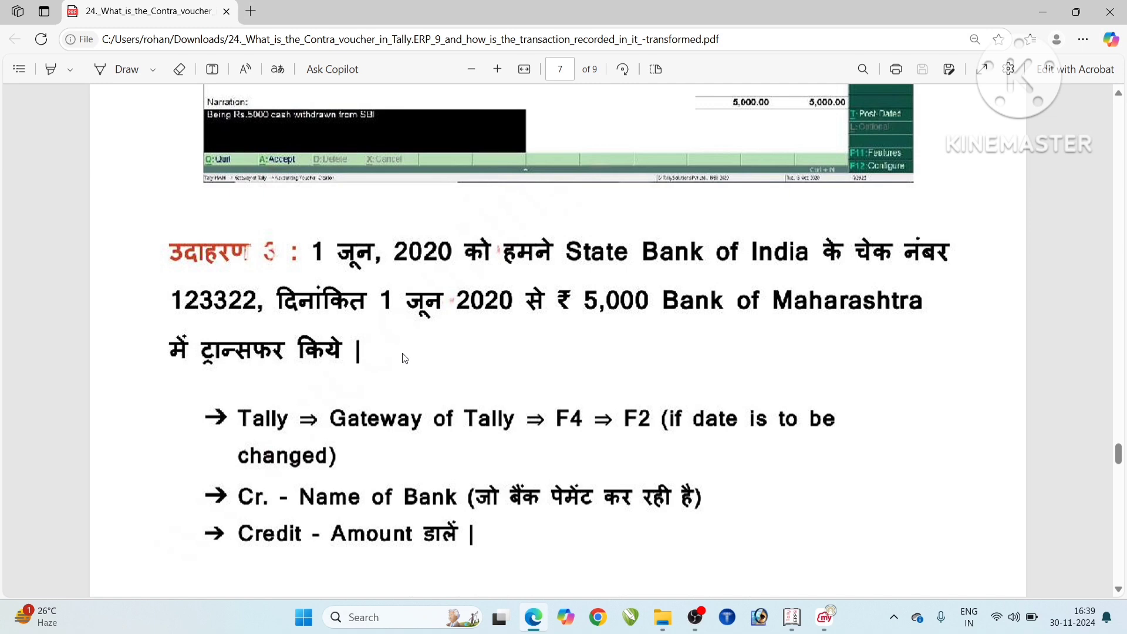
pyautogui.click(800, 620)
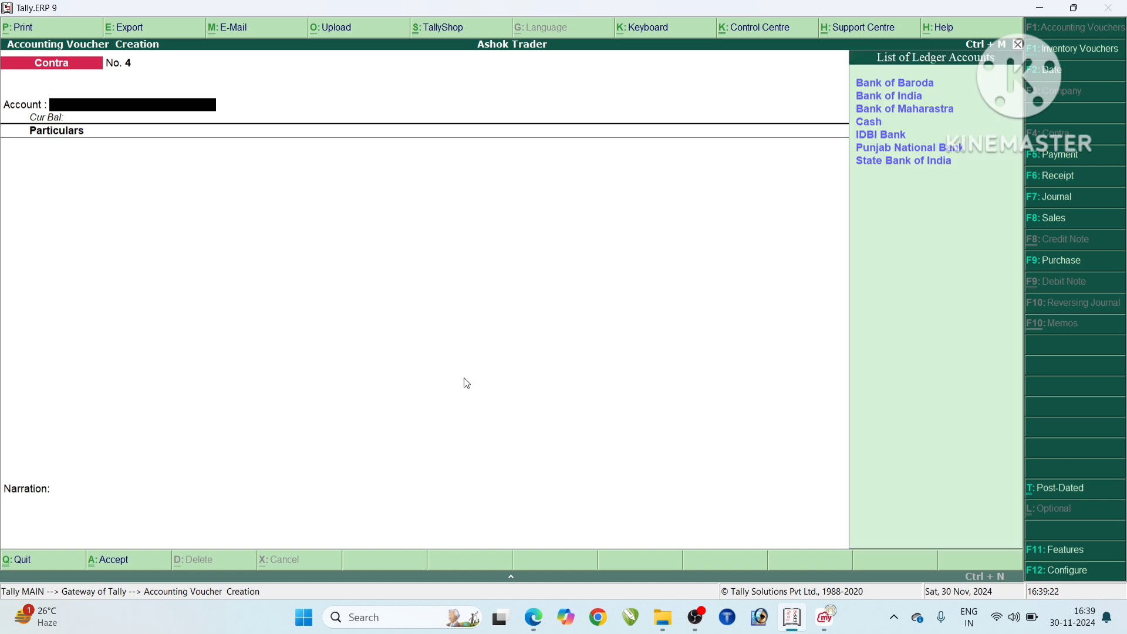
# - Set IDBI Bank as the receiving account of the contra voucher
pyautogui.press('Down')
pyautogui.press('Down')
pyautogui.press('Down')
pyautogui.press('Down')
pyautogui.press('Down')
pyautogui.press('Return')
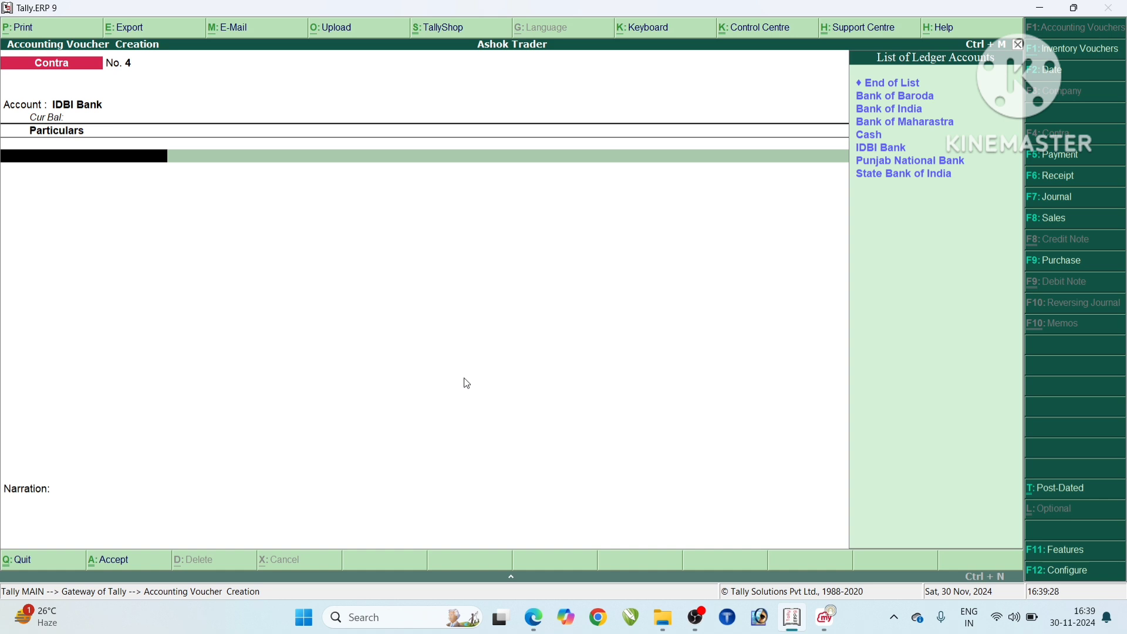
# - Choose State Bank of India as the paying ledger in the voucher's particulars
pyautogui.press('Down')
pyautogui.press('Down')
pyautogui.press('Down')
pyautogui.press('Down')
pyautogui.press('Down')
pyautogui.press('Down')
pyautogui.press('Down')
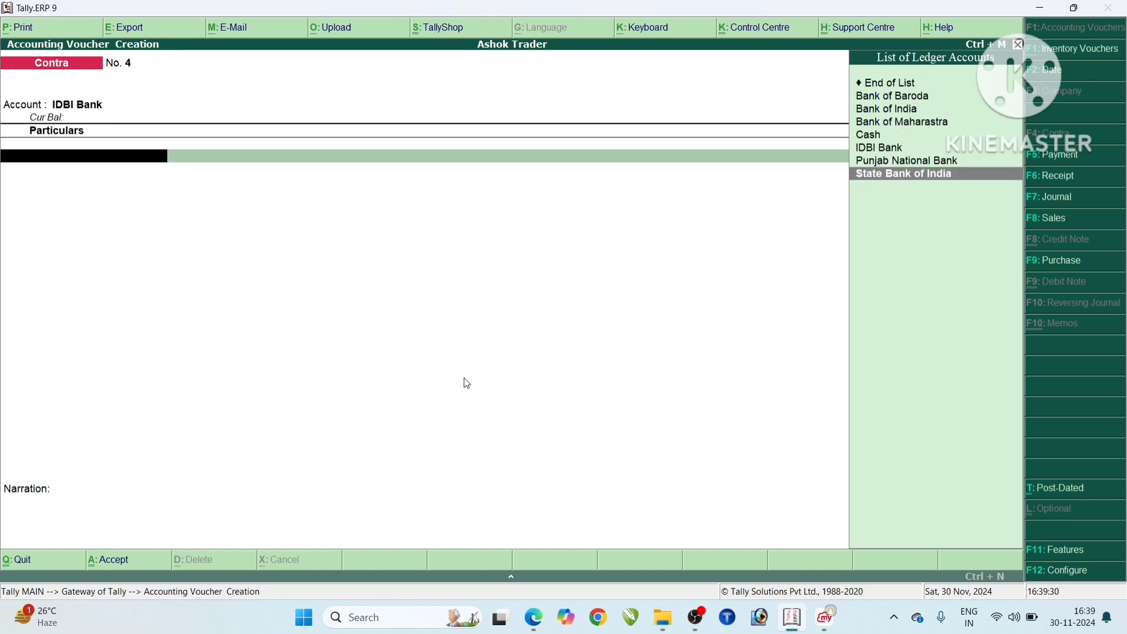
pyautogui.press('Return')
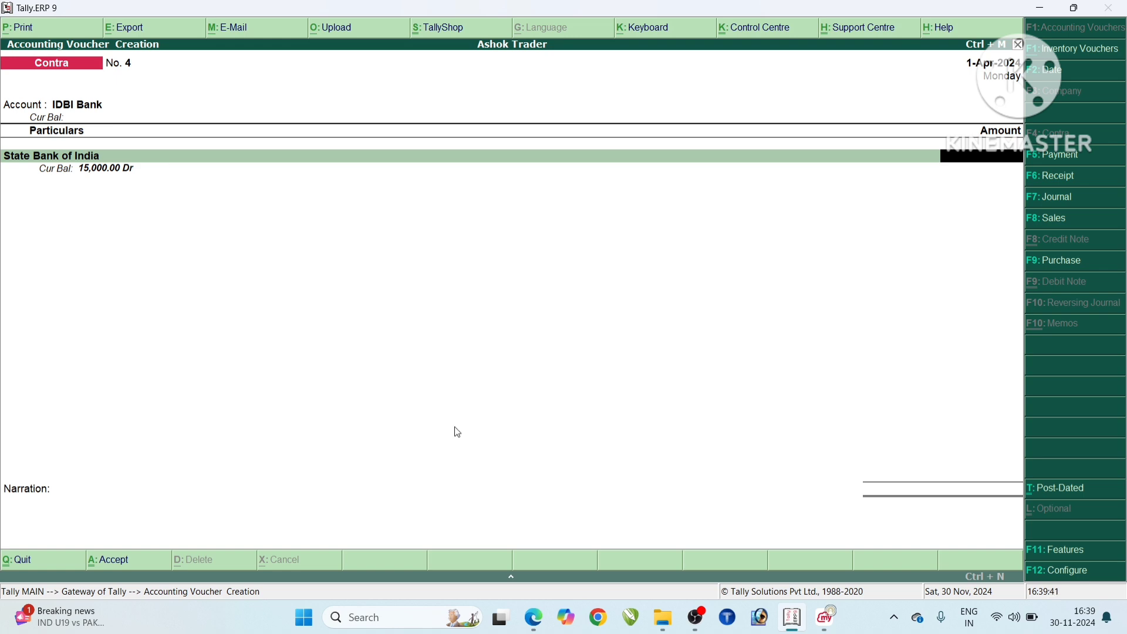
# - Recheck the transfer example in the Edge PDF, return to Tally.ERP 9 and enter 5000 as the State Bank of India amount
pyautogui.click(528, 610)
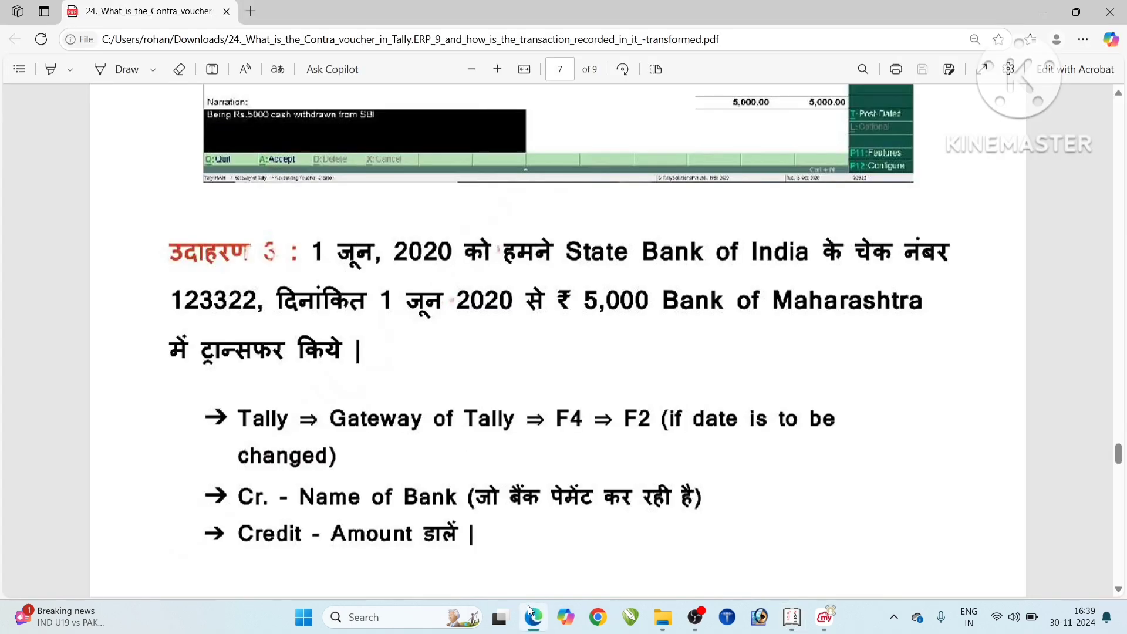
pyautogui.click(527, 604)
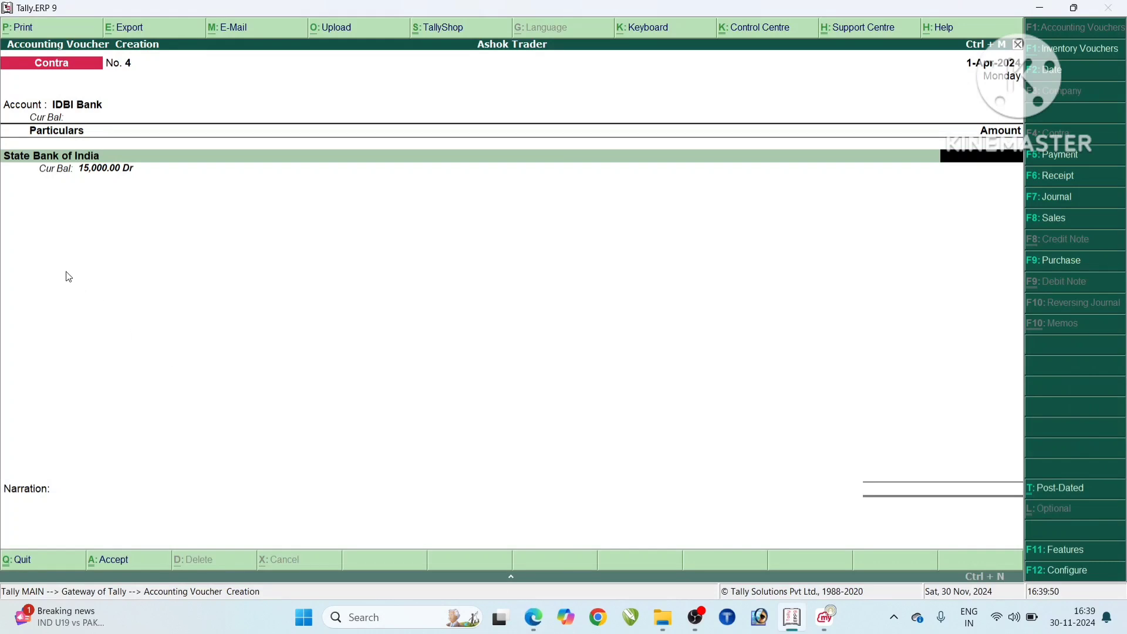
pyautogui.write('5000')
pyautogui.press('Return')
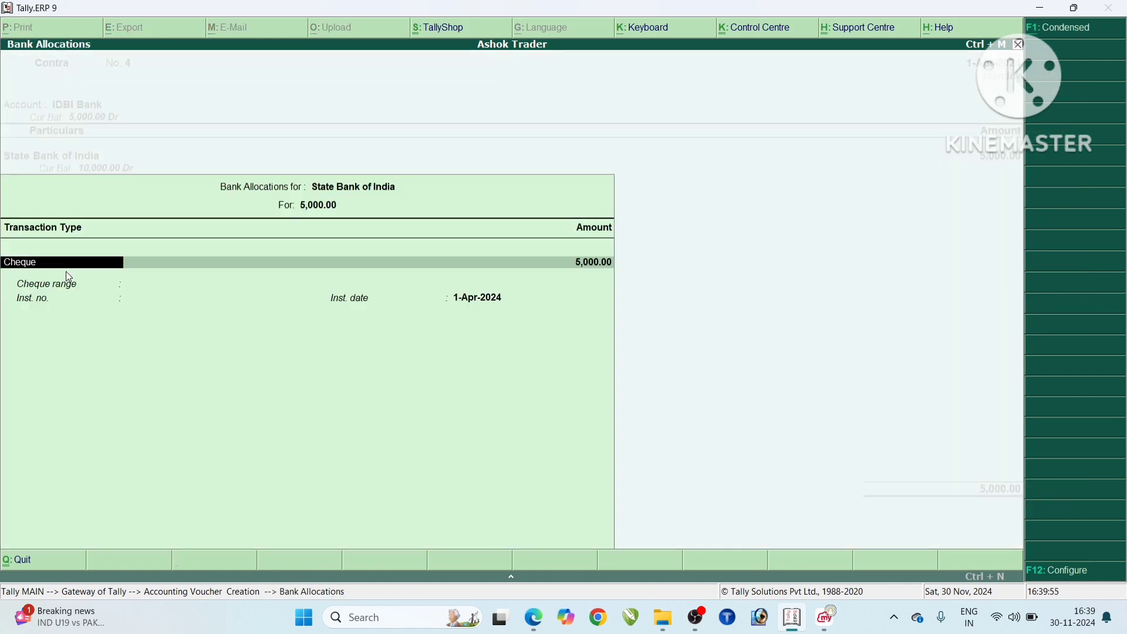
pyautogui.press('Escape')
pyautogui.press('Escape')
pyautogui.press('Return')
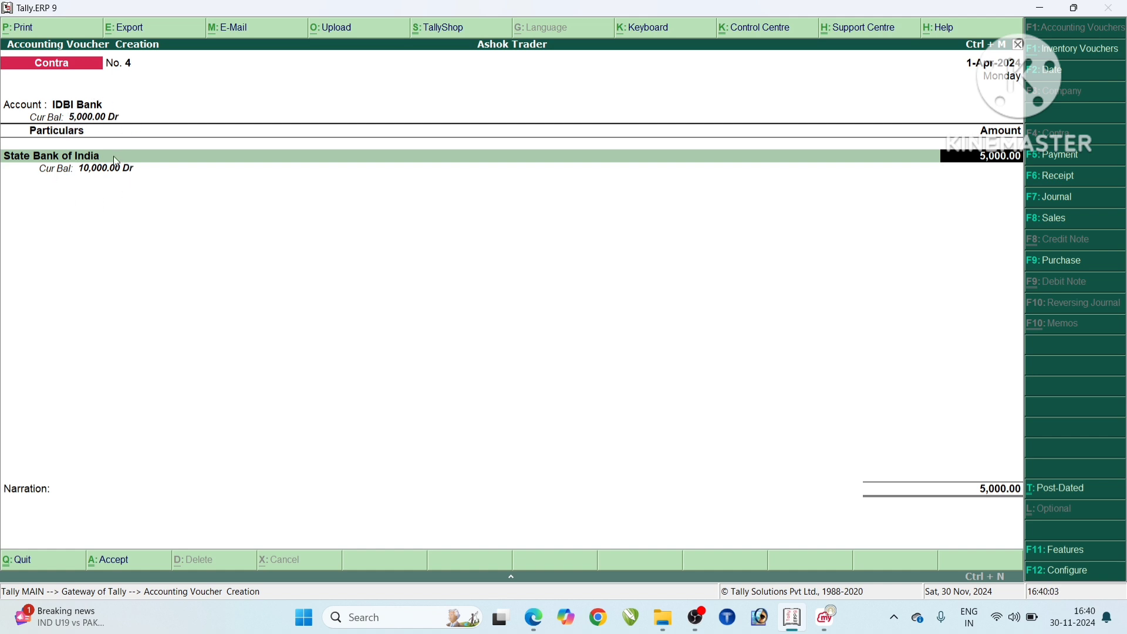
pyautogui.press('Return')
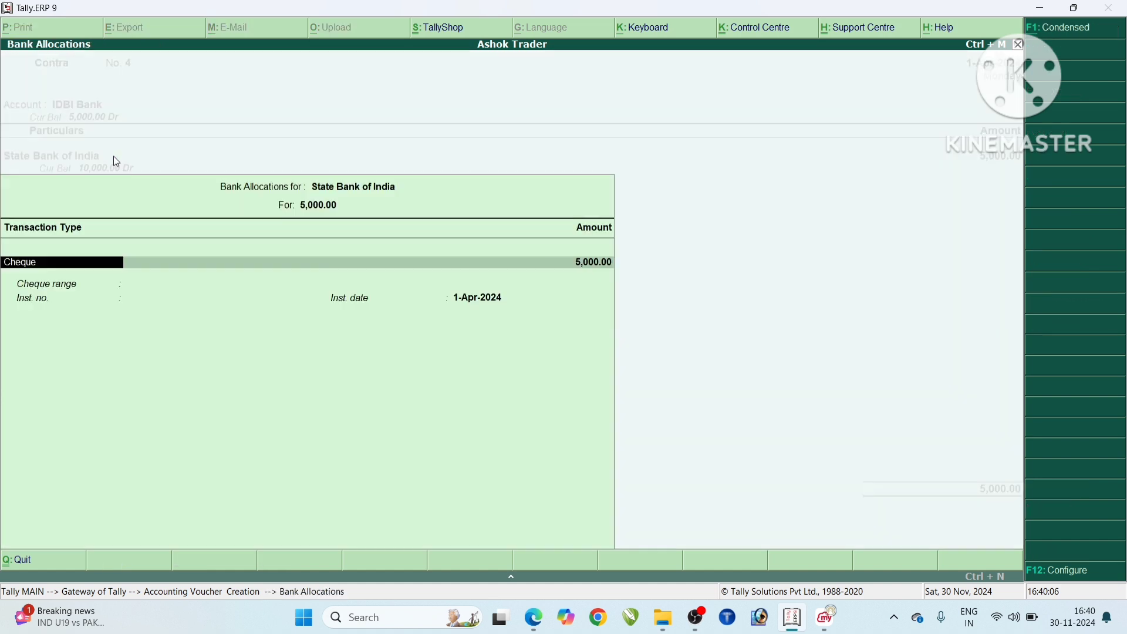
# - Allocate the State Bank of India amount to a cheque with range Not Applicable, instrument number 123322 and date 1-Apr-2024
pyautogui.press('Return')
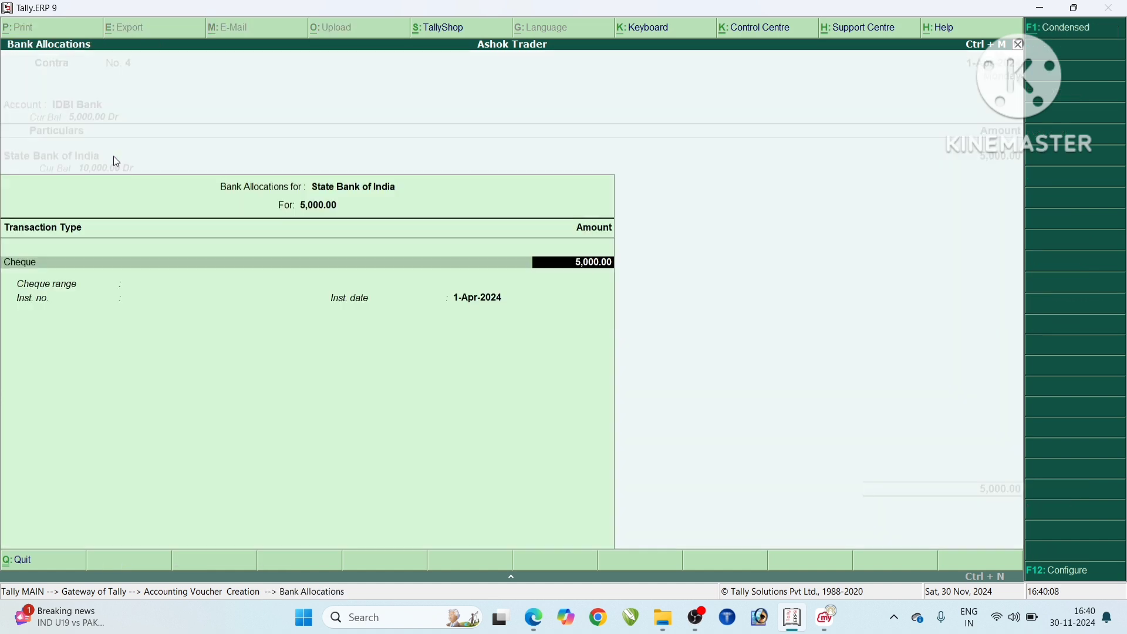
pyautogui.press('Return')
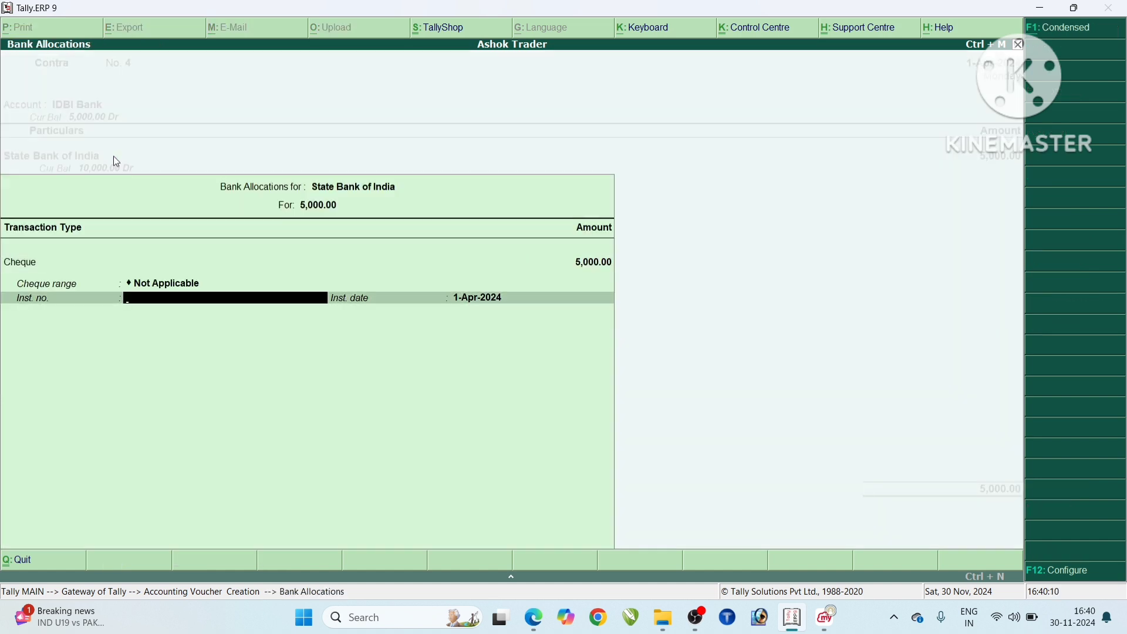
pyautogui.write('123322')
pyautogui.press('Return')
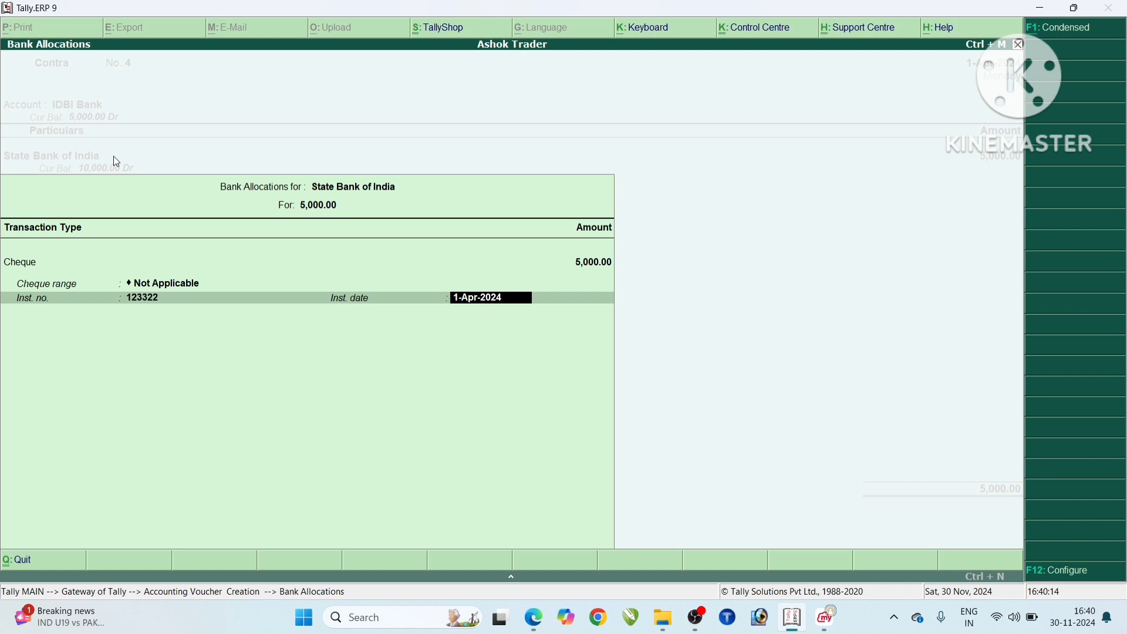
pyautogui.press('Return')
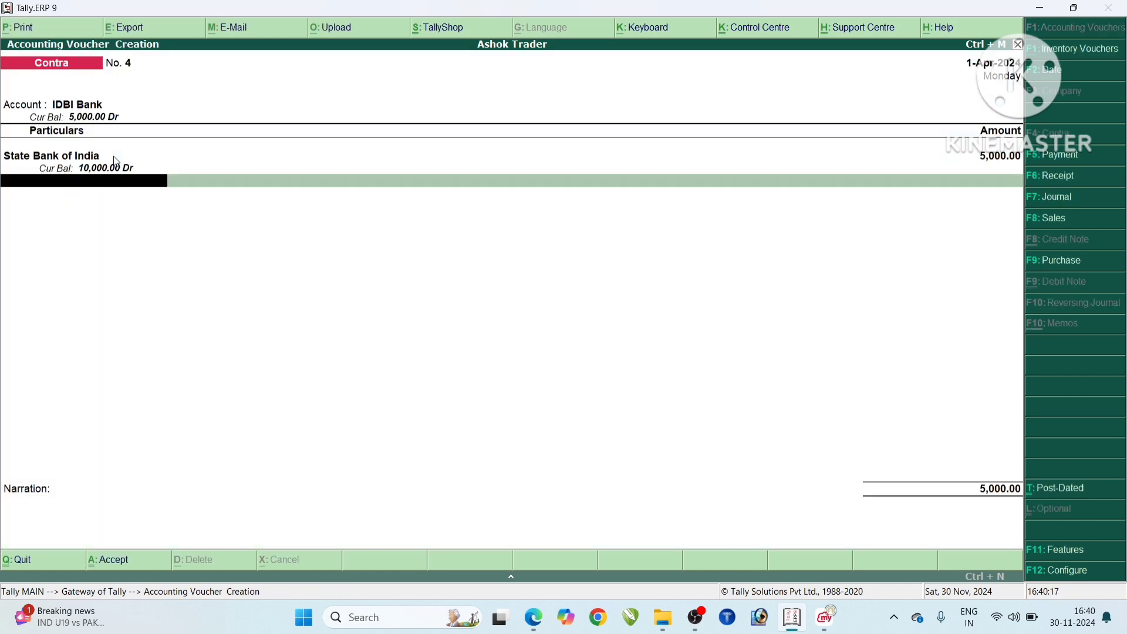
# - Accept the default Cheque/DD allocation for IDBI Bank, leaving its bank field empty
pyautogui.press('Return')
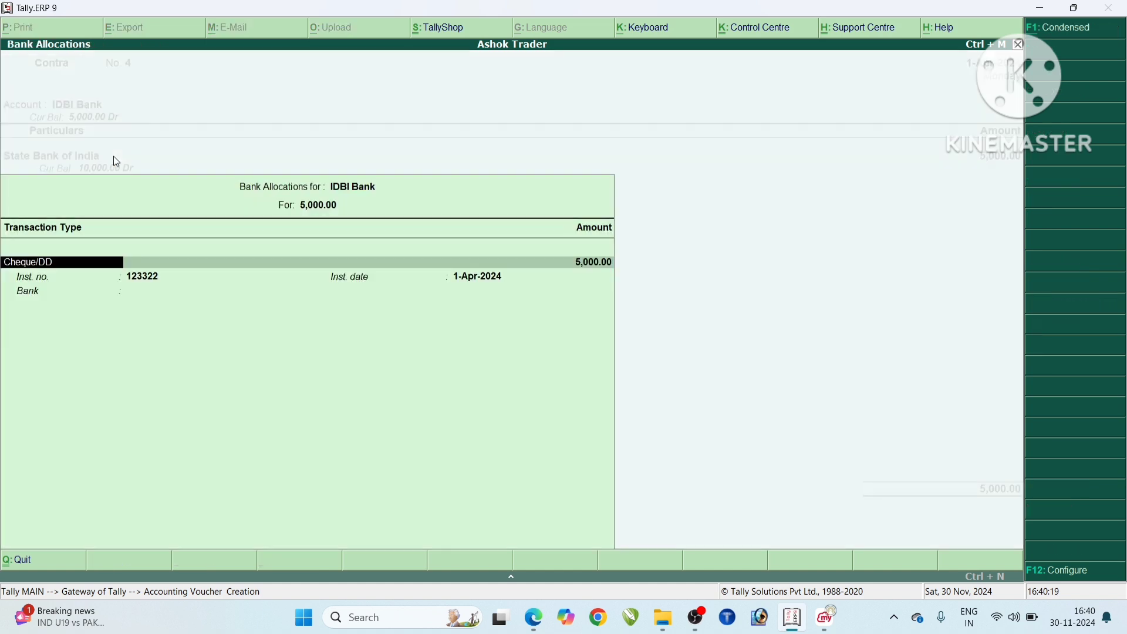
pyautogui.press('Return')
pyautogui.press('Return')
pyautogui.press('Return')
pyautogui.press('Return')
pyautogui.press('Return')
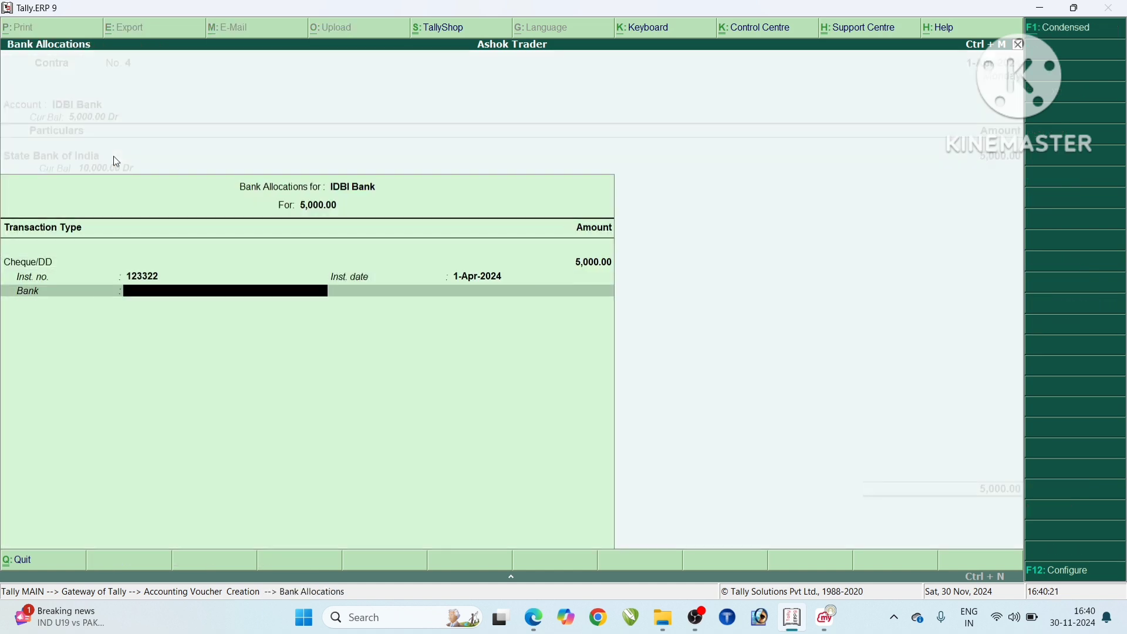
# - Enter the narration "Cash Transfer IDBI Bank with cheque" and save the contra voucher
pyautogui.write('Cash T')
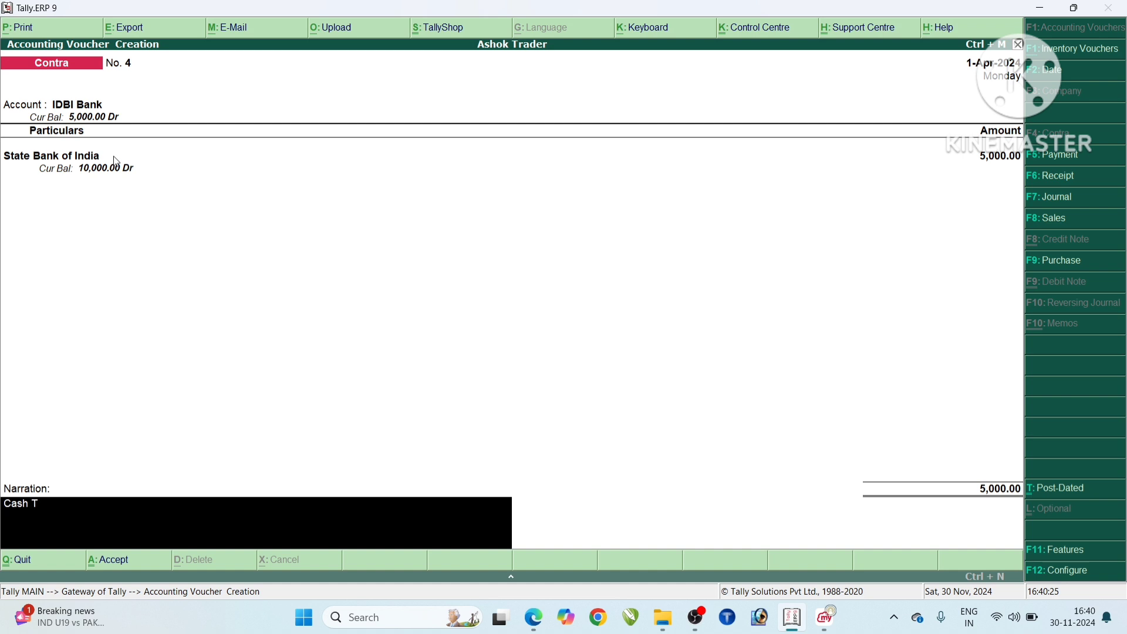
pyautogui.write('ransfer')
pyautogui.write(' Stat')
pyautogui.press('BackSpace')
pyautogui.press('BackSpace')
pyautogui.press('BackSpace')
pyautogui.press('BackSpace')
pyautogui.write('IDBi Bank wit')
pyautogui.press('BackSpace')
pyautogui.press('BackSpace')
pyautogui.press('BackSpace')
pyautogui.write('with')
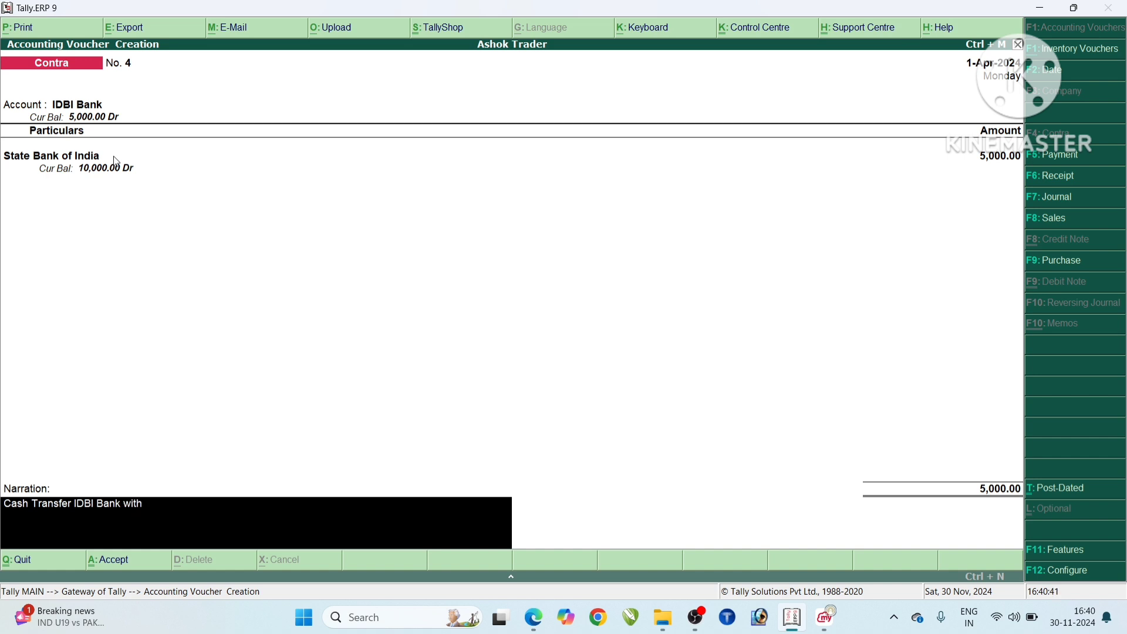
pyautogui.write(' cheque')
pyautogui.press('Return')
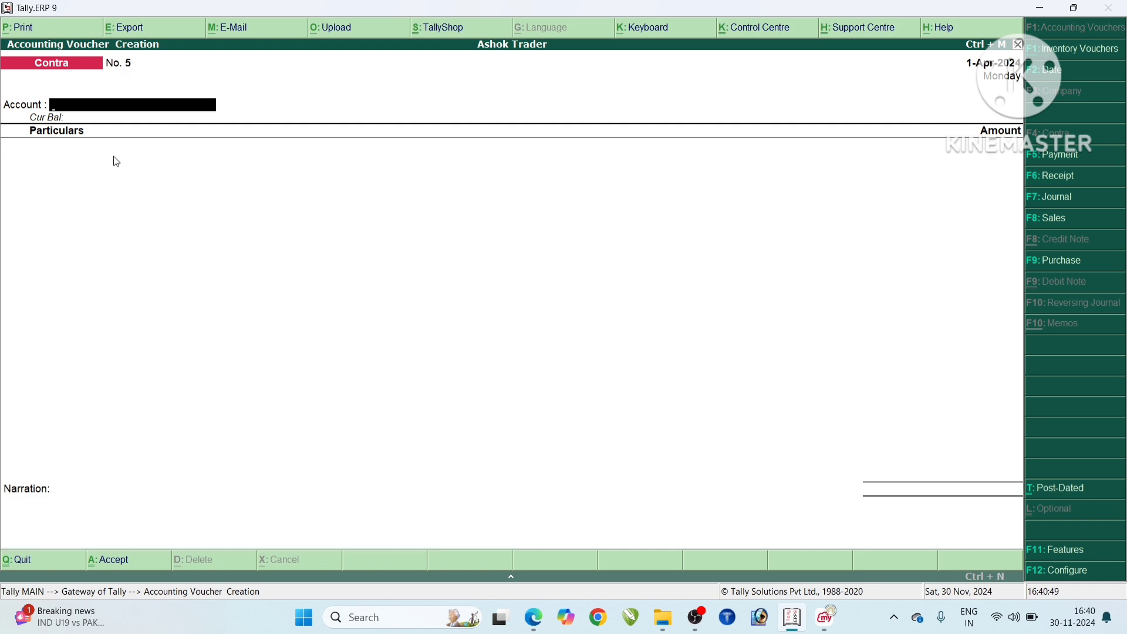
# - Leave voucher creation and open contra voucher 4 from the Day Book
pyautogui.press('Escape')
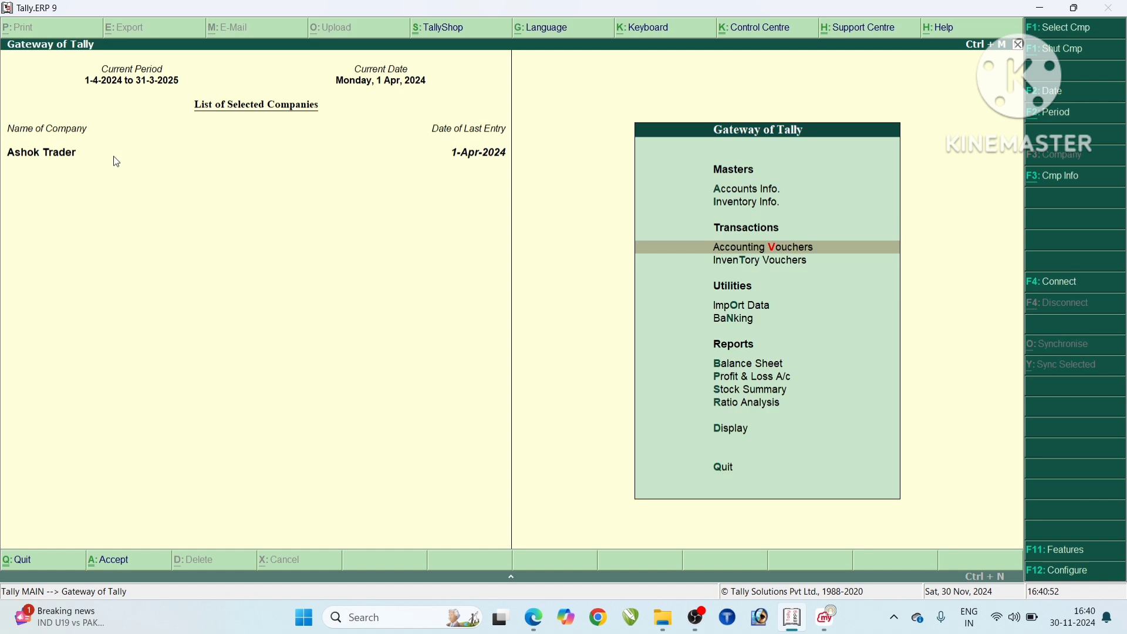
pyautogui.press('d')
pyautogui.press('d')
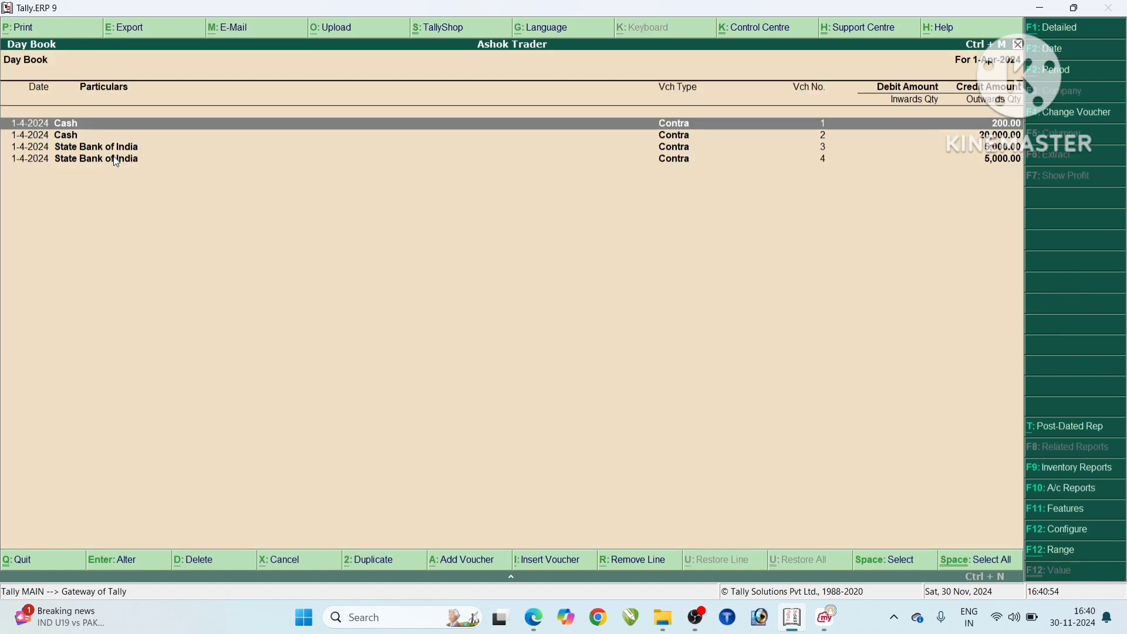
pyautogui.press('Down')
pyautogui.press('Down')
pyautogui.press('Down')
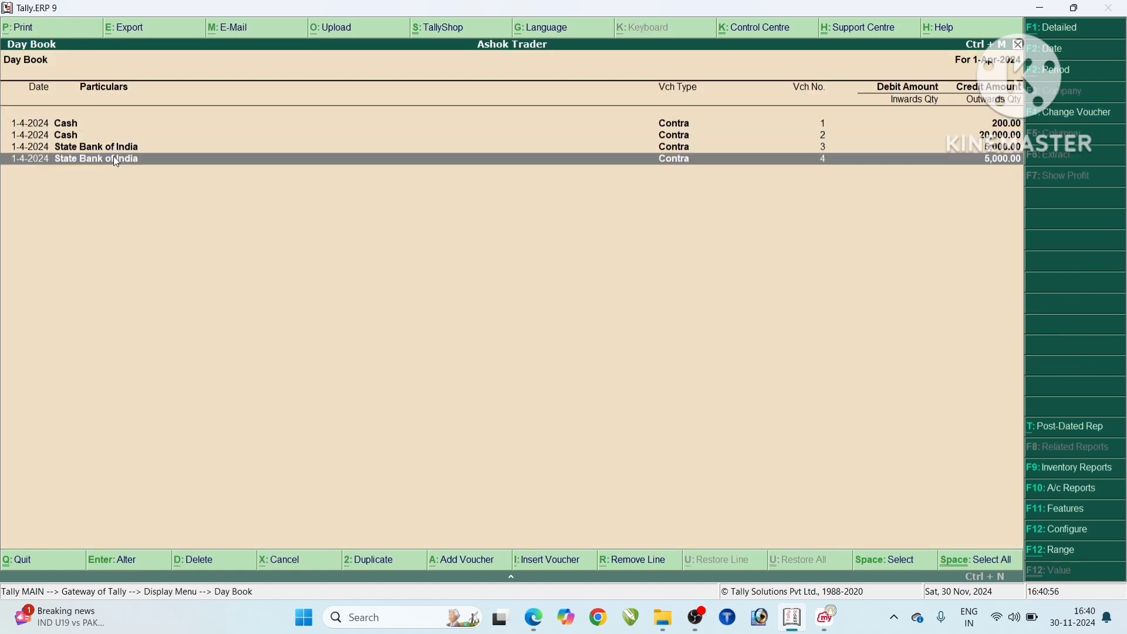
pyautogui.press('Return')
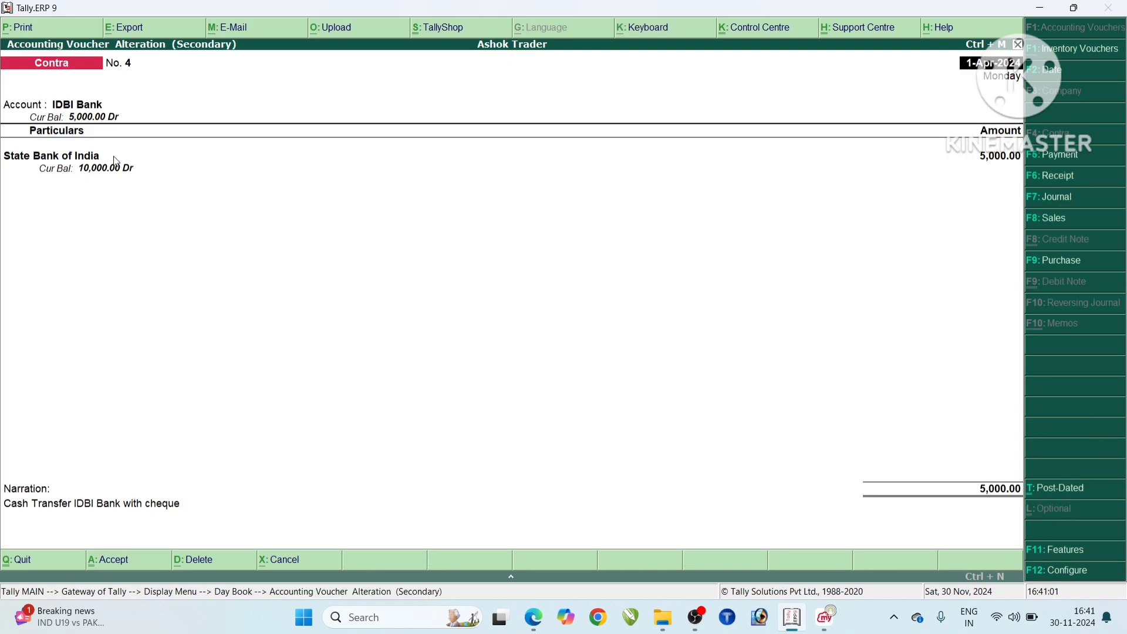
# - Preview the printed contra voucher at enlarged size to examine its debit and credit entries, then close the preview
pyautogui.hotkey('alt', 'p')
pyautogui.press('Return')
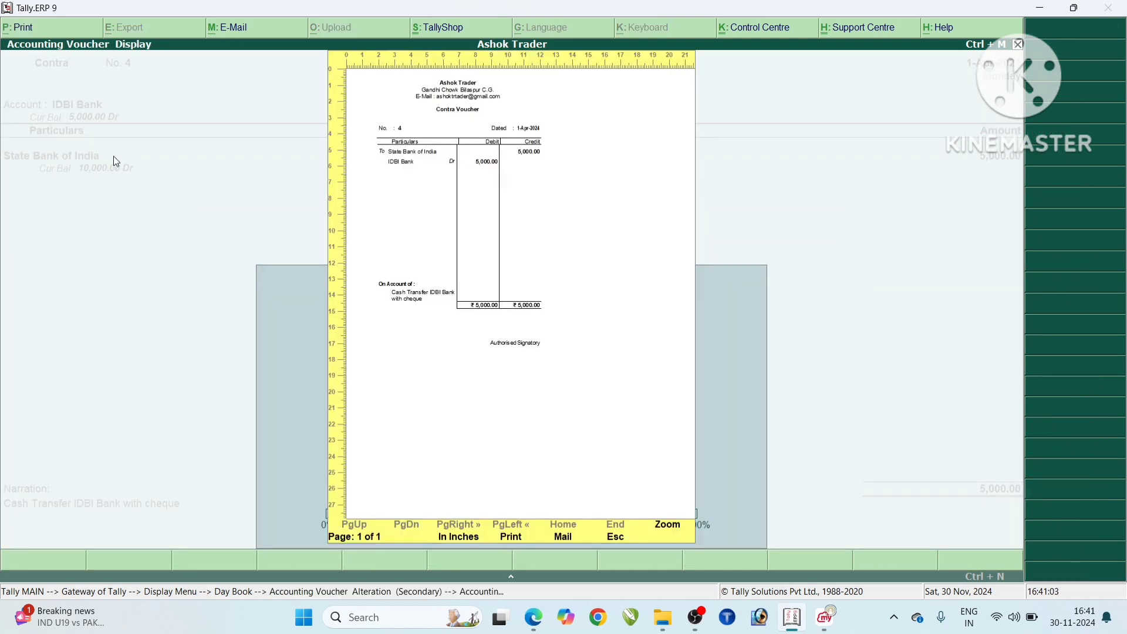
pyautogui.click(662, 526)
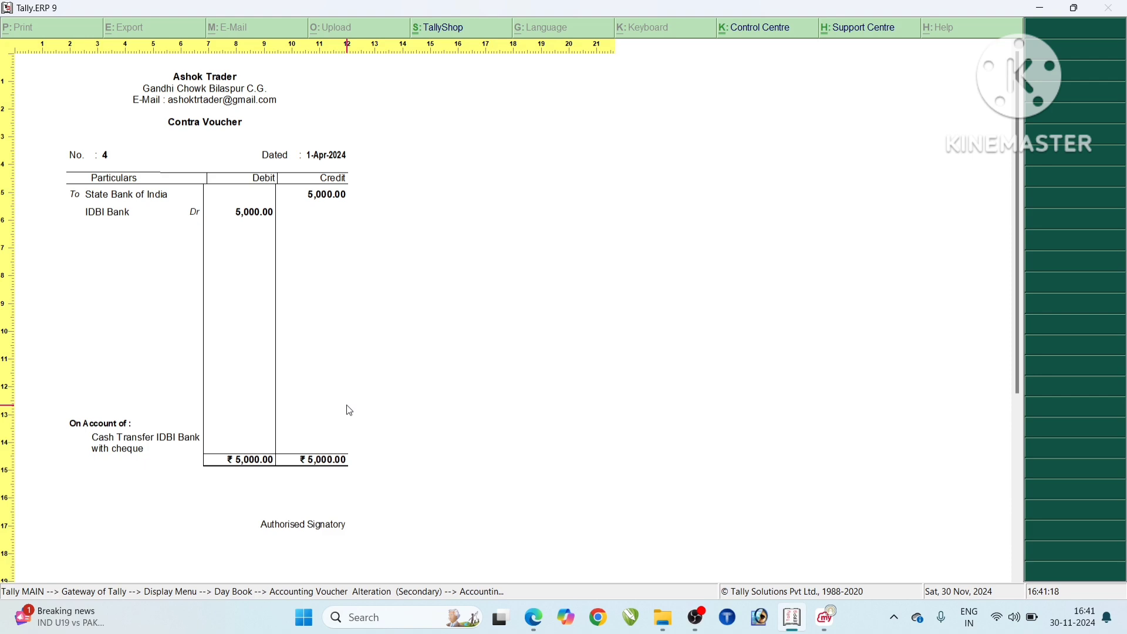
pyautogui.press('Escape')
pyautogui.press('Escape')
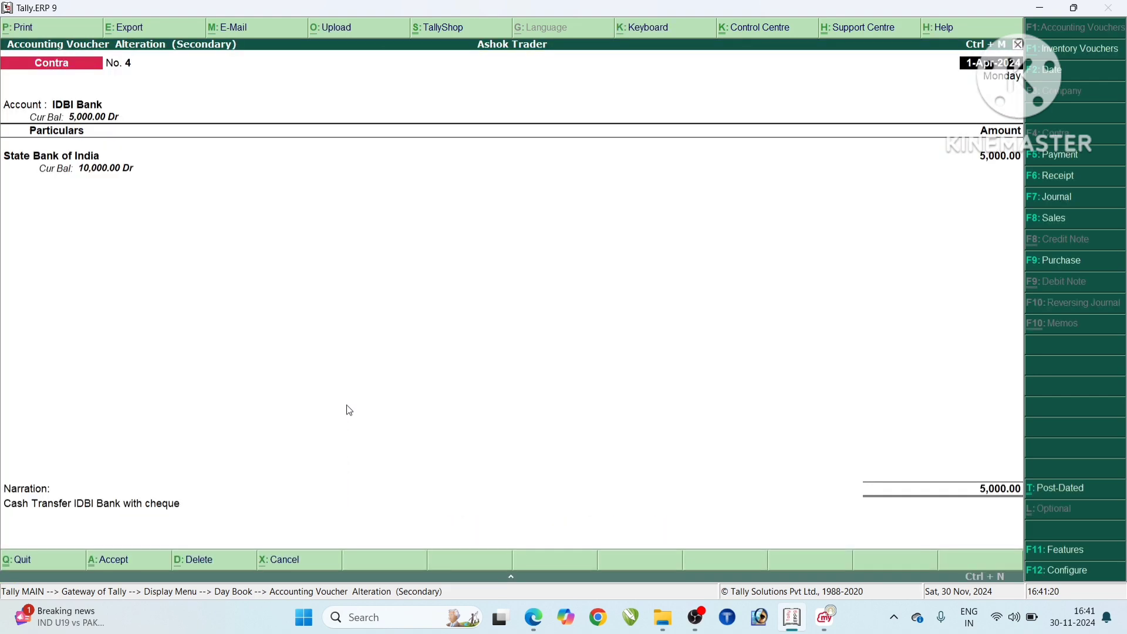
# - Minimise the Tally.ERP 9 and whiteboard windows to reach the desktop
pyautogui.click(1040, 7)
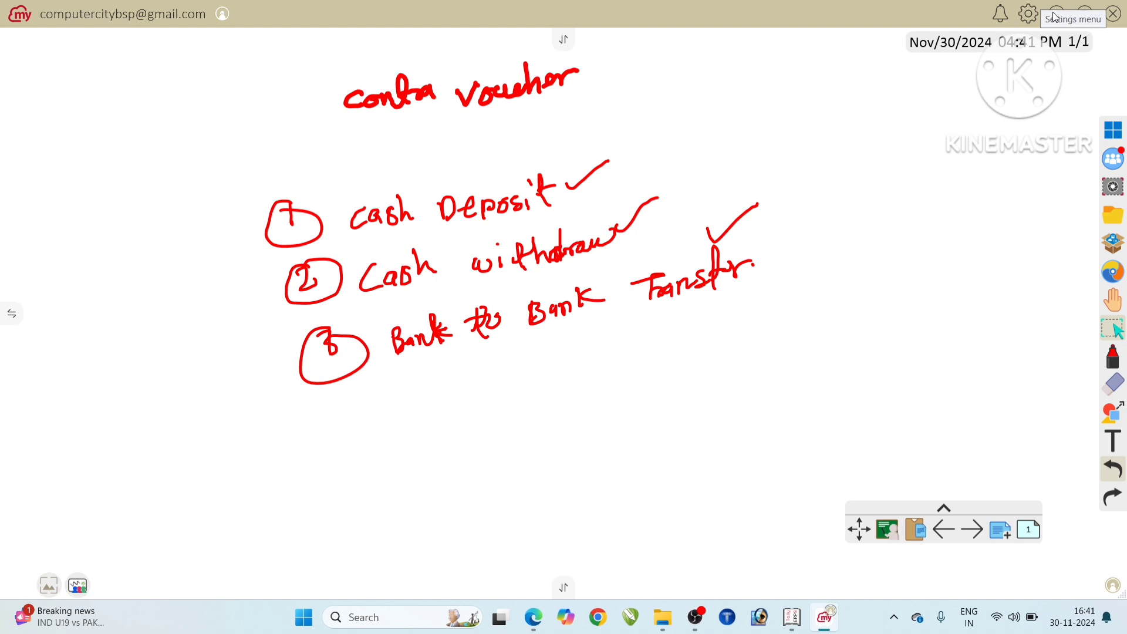
pyautogui.click(1060, 15)
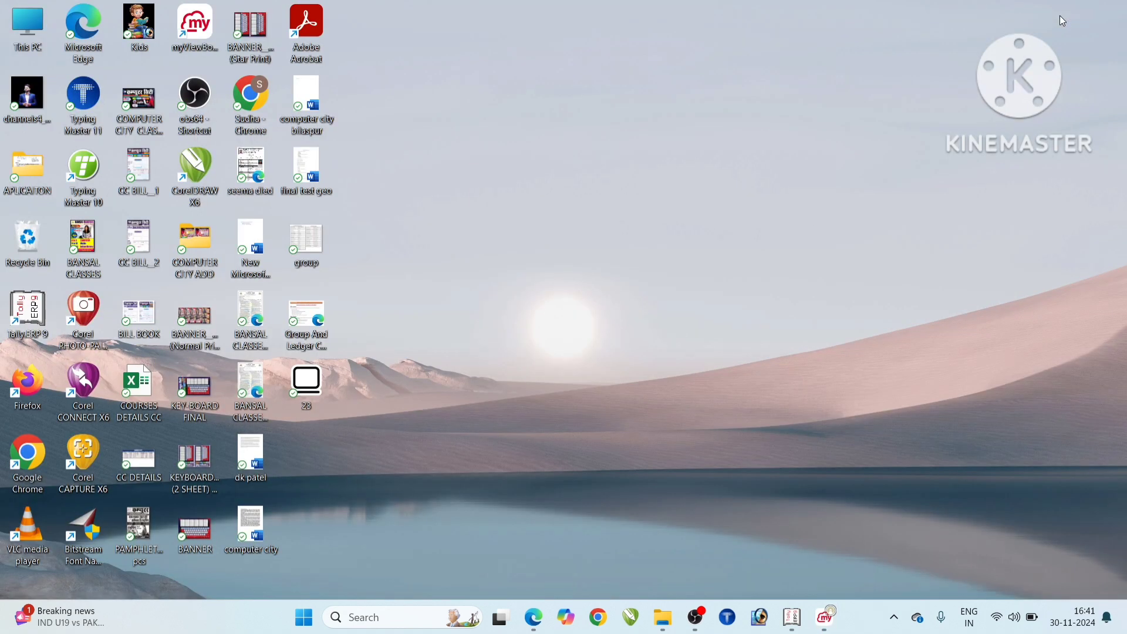